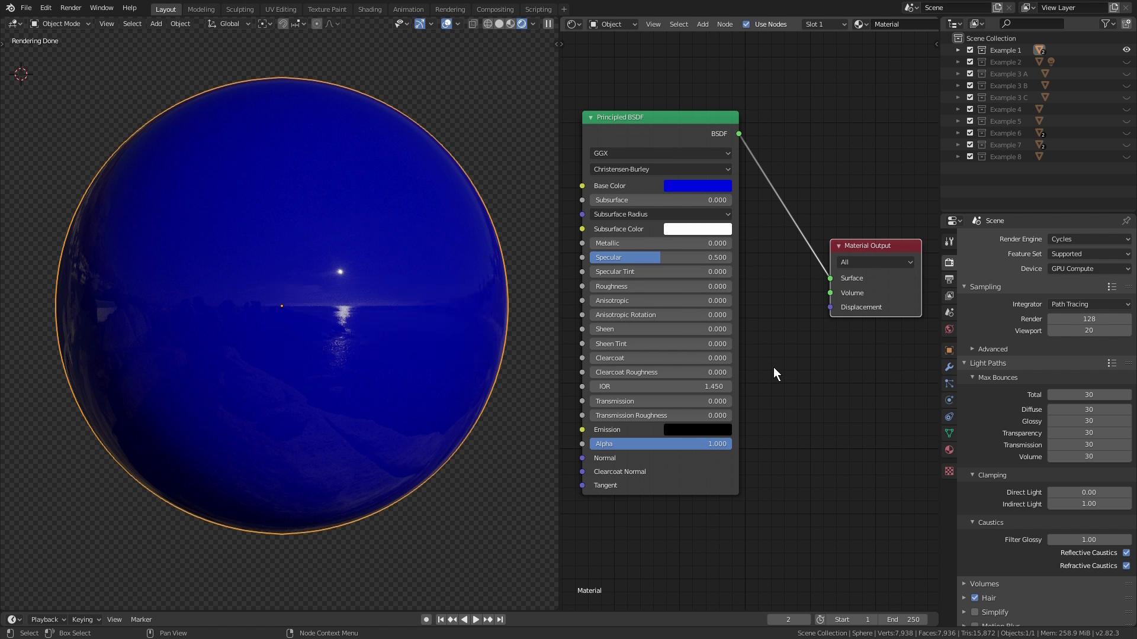
Step: Try a Clearcoat of 1 on the Principled BSDF, followed by an entered value of 20
middle_click_drag(774, 367, 778, 320)
scroll(751, 311, "up", 2)
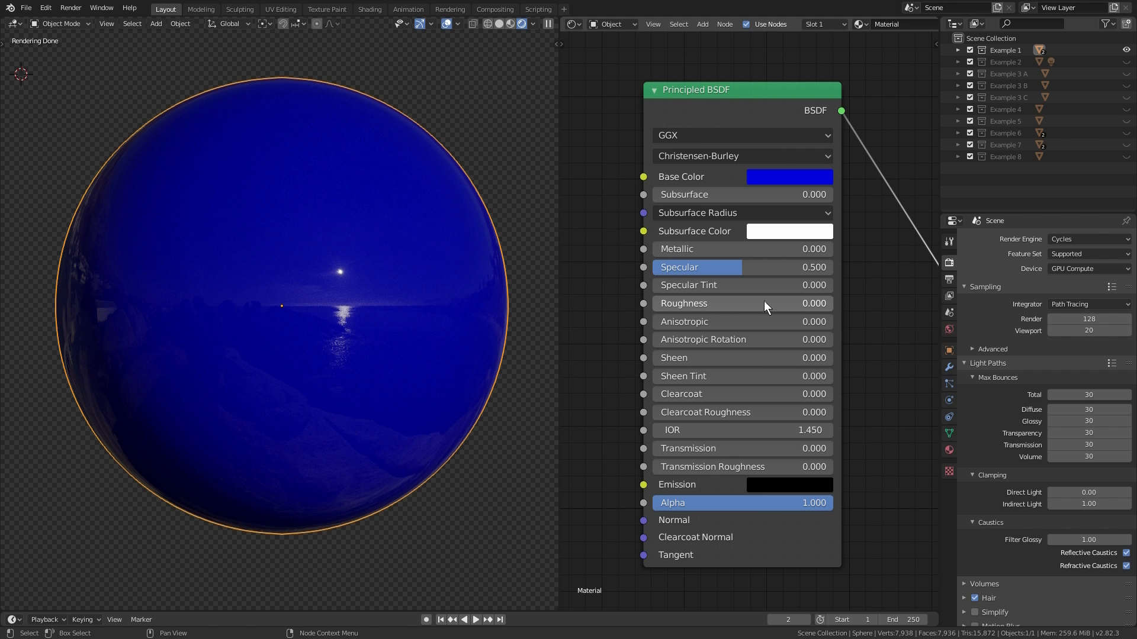
left_click_drag(719, 250, 655, 250)
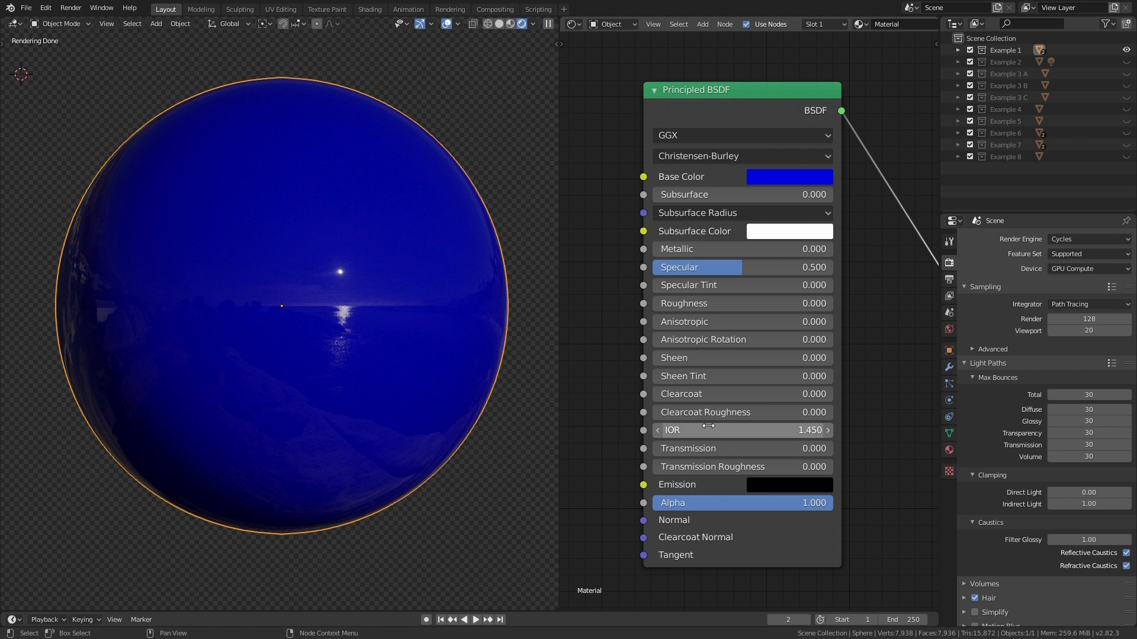
left_click_drag(695, 392, 770, 391)
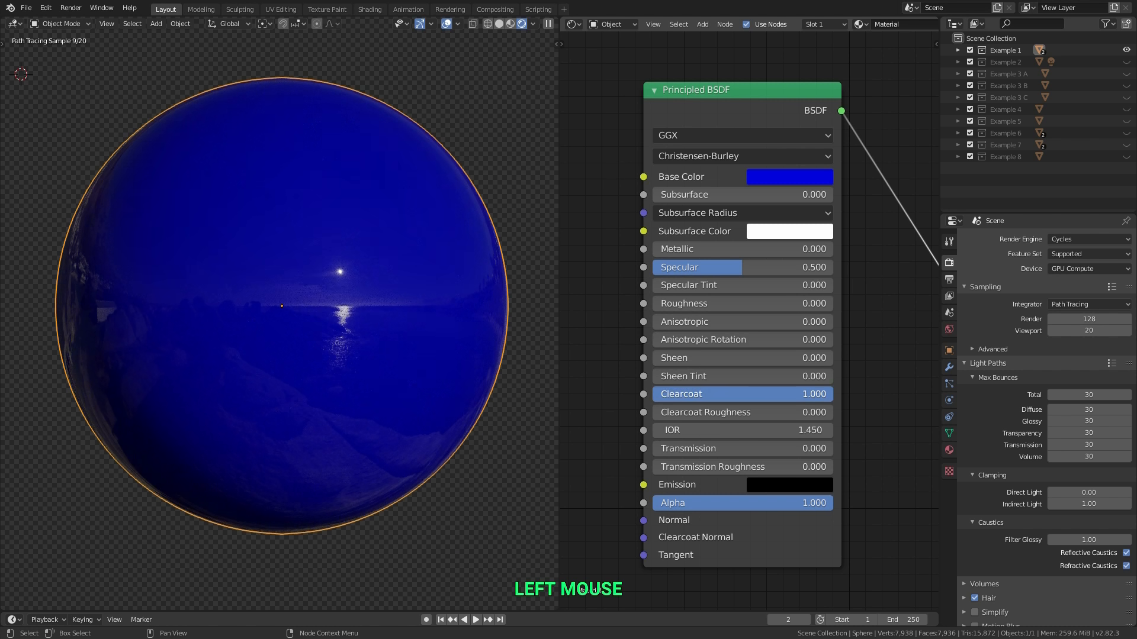
left_click(762, 395)
type("20")
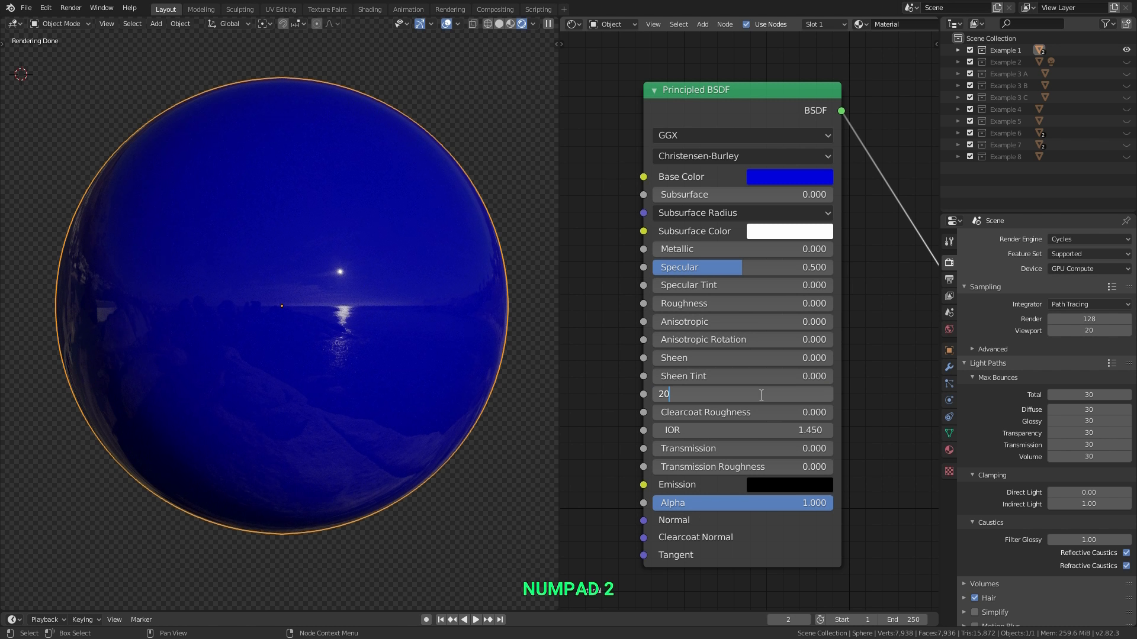
key("Return")
Step: Reset the Principled BSDF's Clearcoat to 0
left_click(762, 396)
type("0")
key("Return")
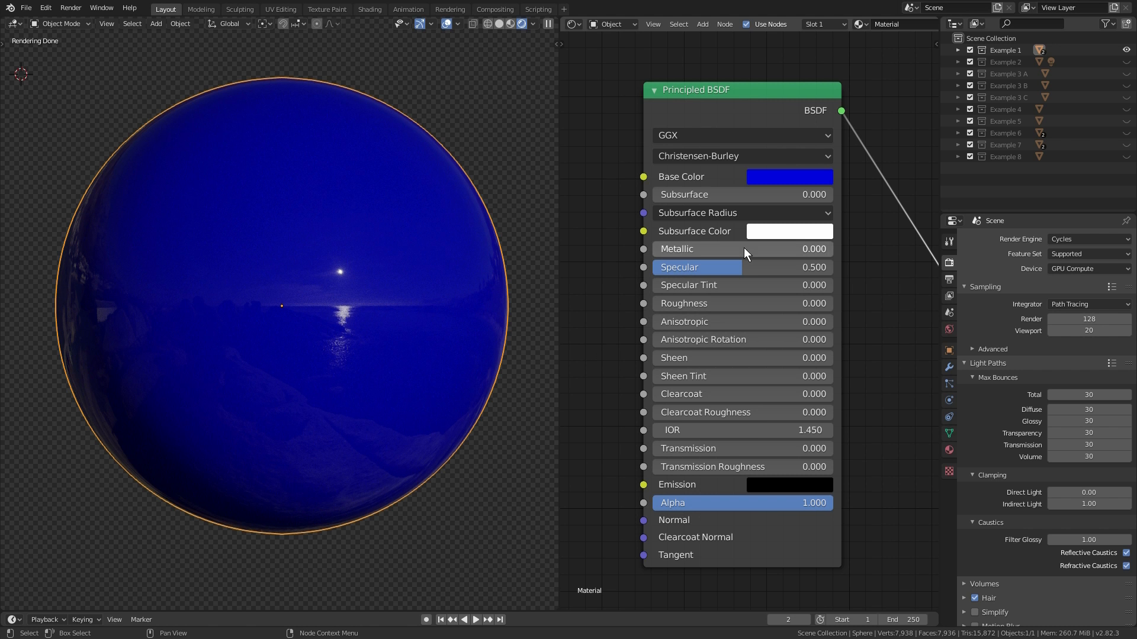
Step: Lower the Principled BSDF's Specular to 0 and restore it to 0.5
left_click_drag(766, 265, 617, 265)
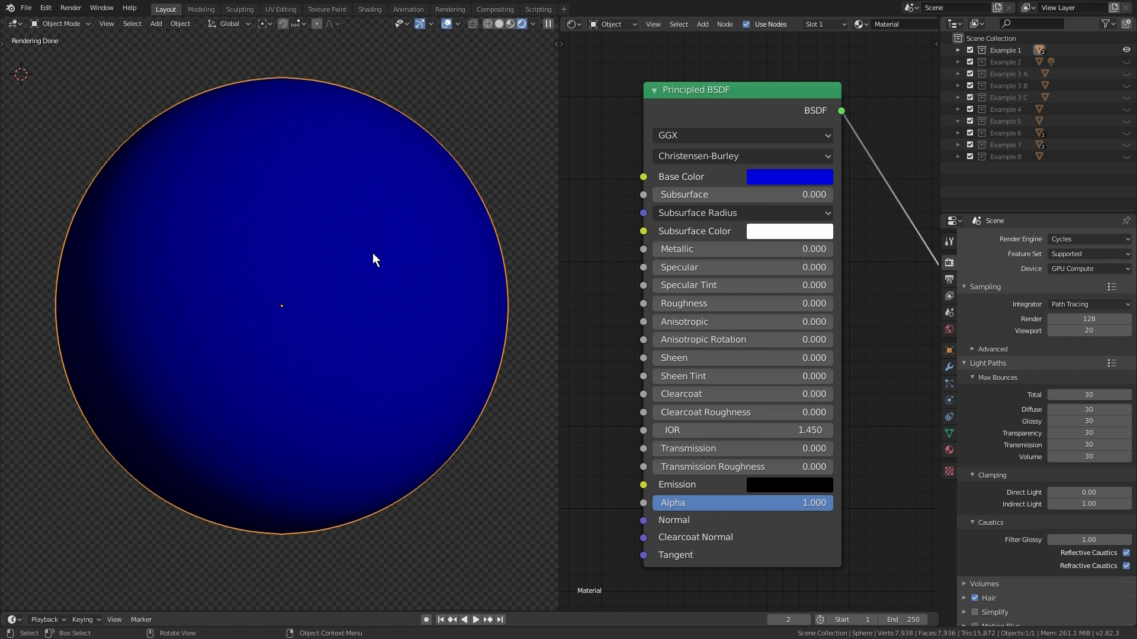
left_click(721, 267)
type(".5")
key("Return")
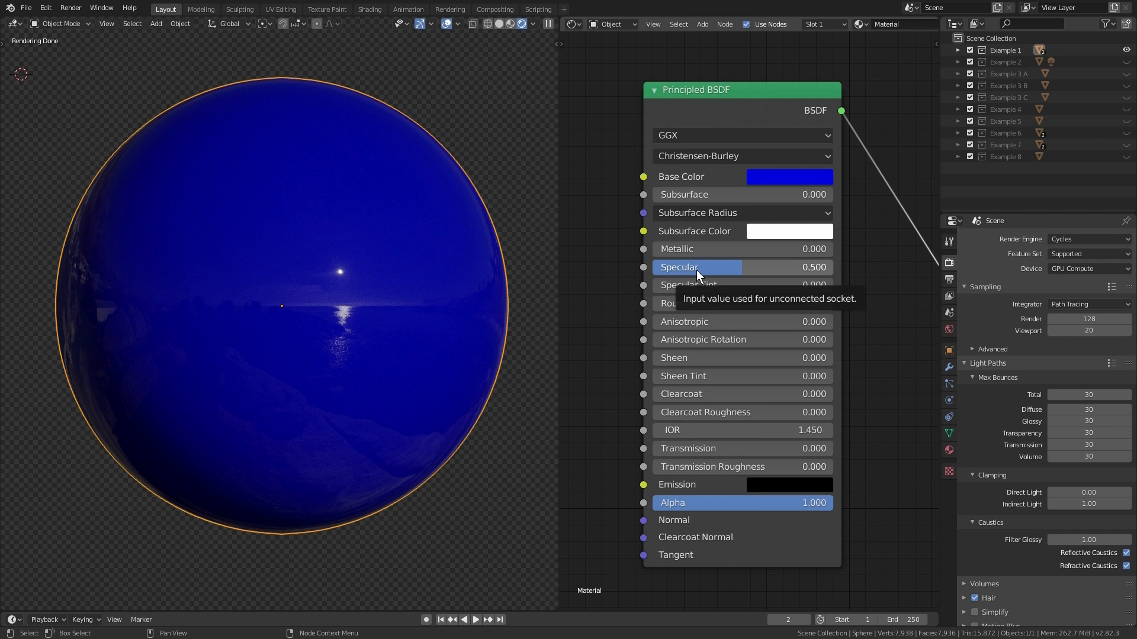
Step: Vary the Specular on the sphere's material, trying 1, 0.03 and 0.294
left_click_drag(697, 271, 819, 271)
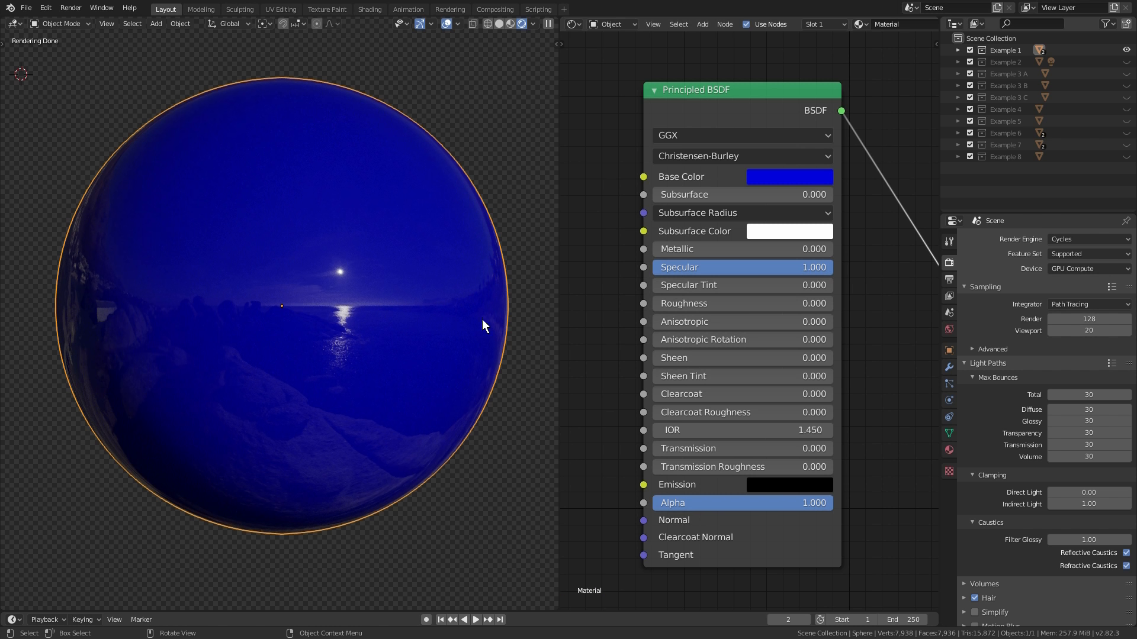
left_click_drag(754, 267, 599, 268)
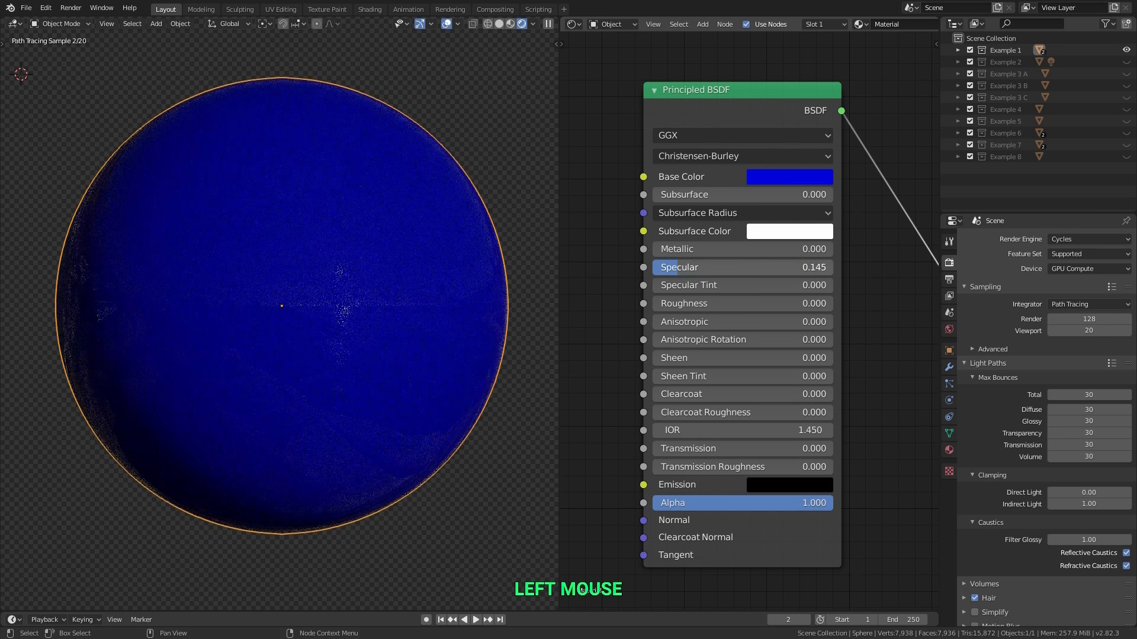
left_click(678, 267)
type(".03")
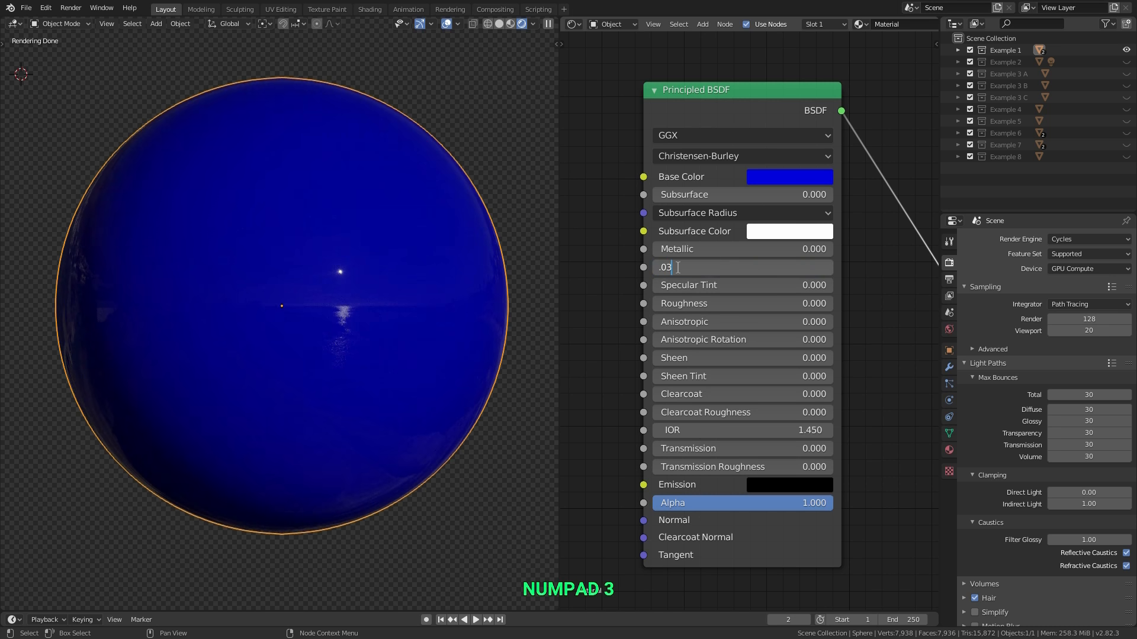
key("Return")
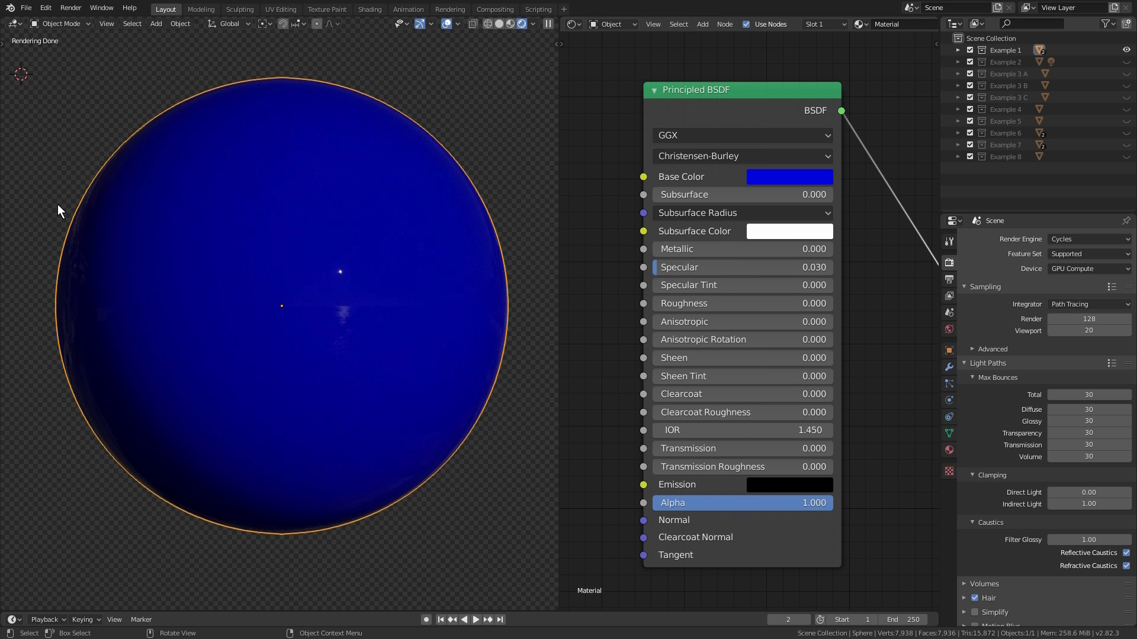
scroll(54, 264, "up", 6)
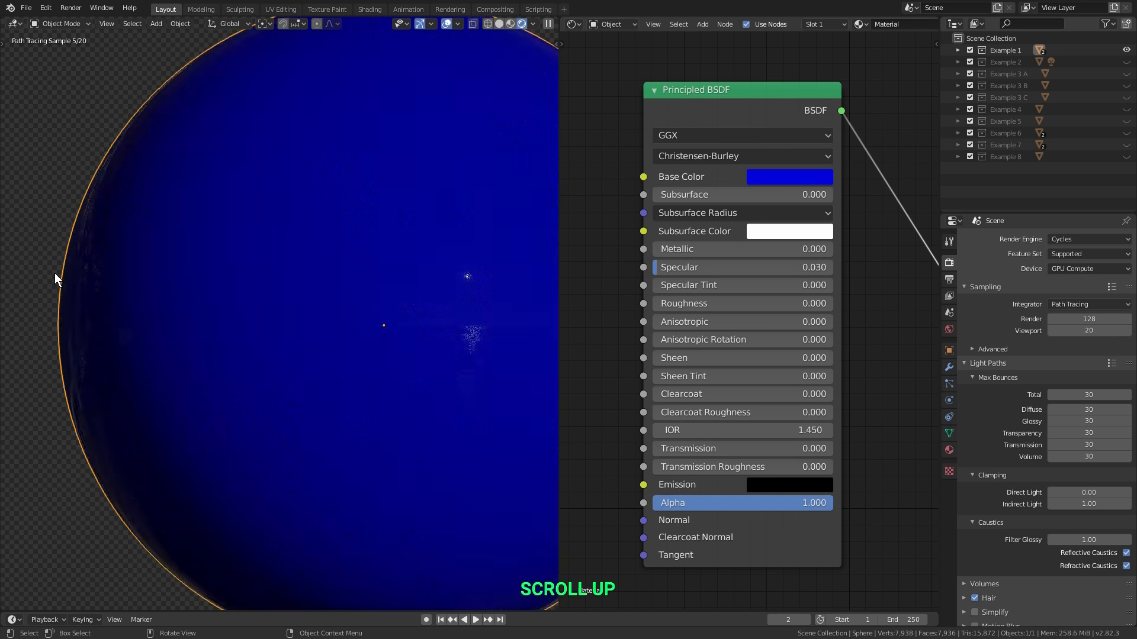
middle_click_drag(62, 275, 123, 251, "shift")
scroll(115, 257, "up", 1)
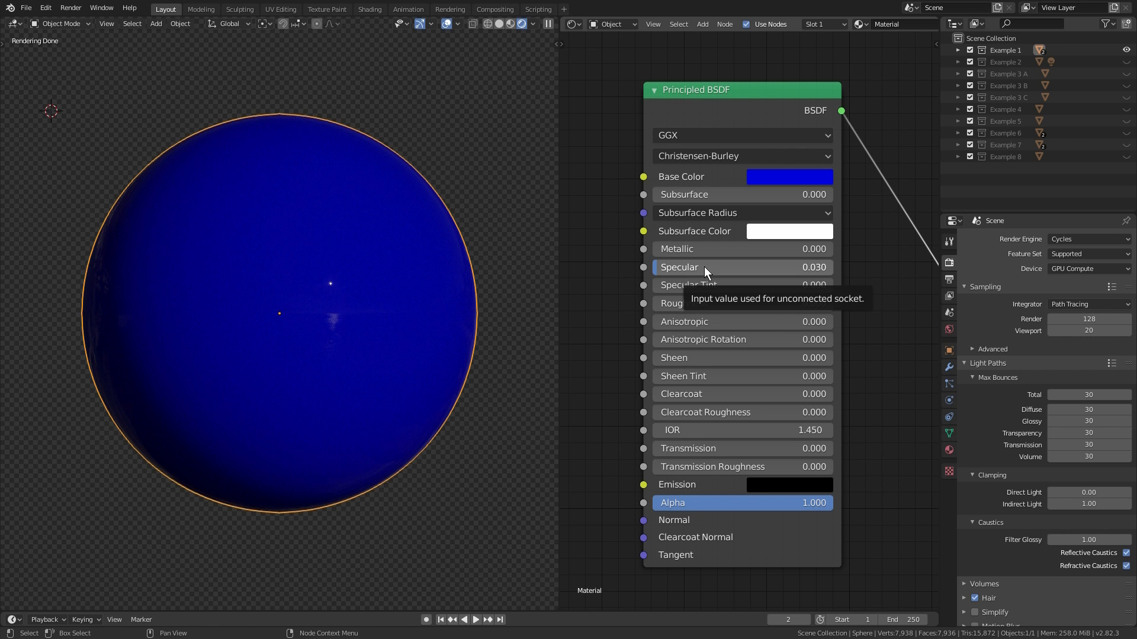
mouse_move(705, 266)
left_mouse_down()
mouse_move(764, 266)
mouse_move(705, 268)
left_mouse_up()
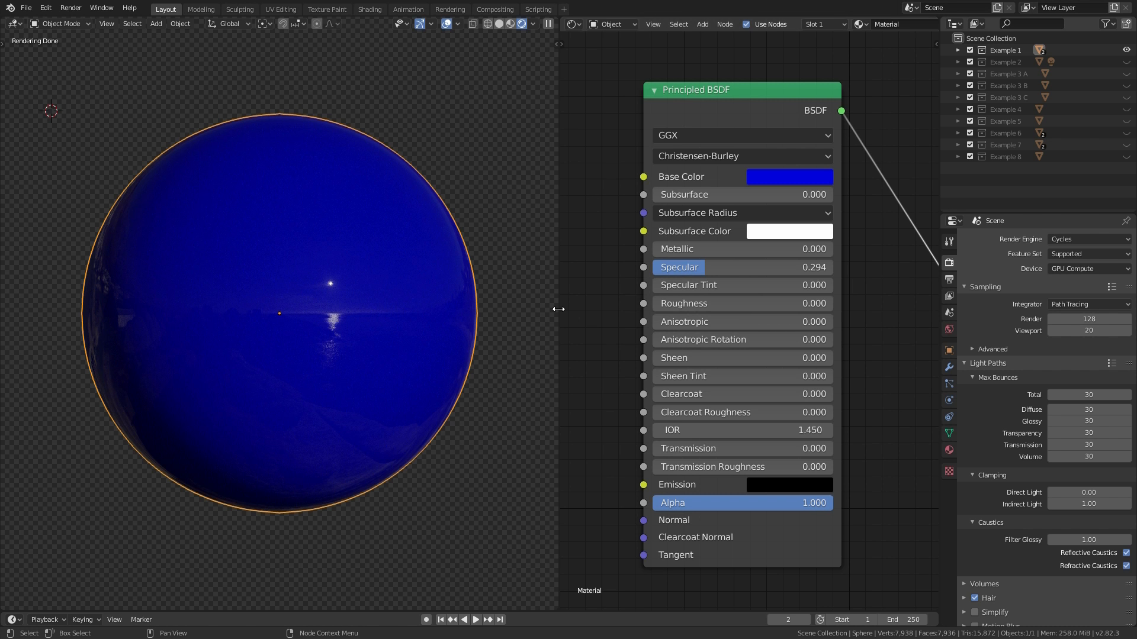
Step: Widen the node editor and move the Value and connected math nodes closer to the Principled BSDF
left_click_drag(560, 309, 409, 308)
scroll(605, 253, "down", 2)
scroll(776, 293, "down", 2)
middle_click_drag(510, 220, 726, 284)
scroll(617, 268, "down", 3)
middle_click_drag(626, 246, 650, 250)
key("b")
left_click_drag(442, 94, 765, 311)
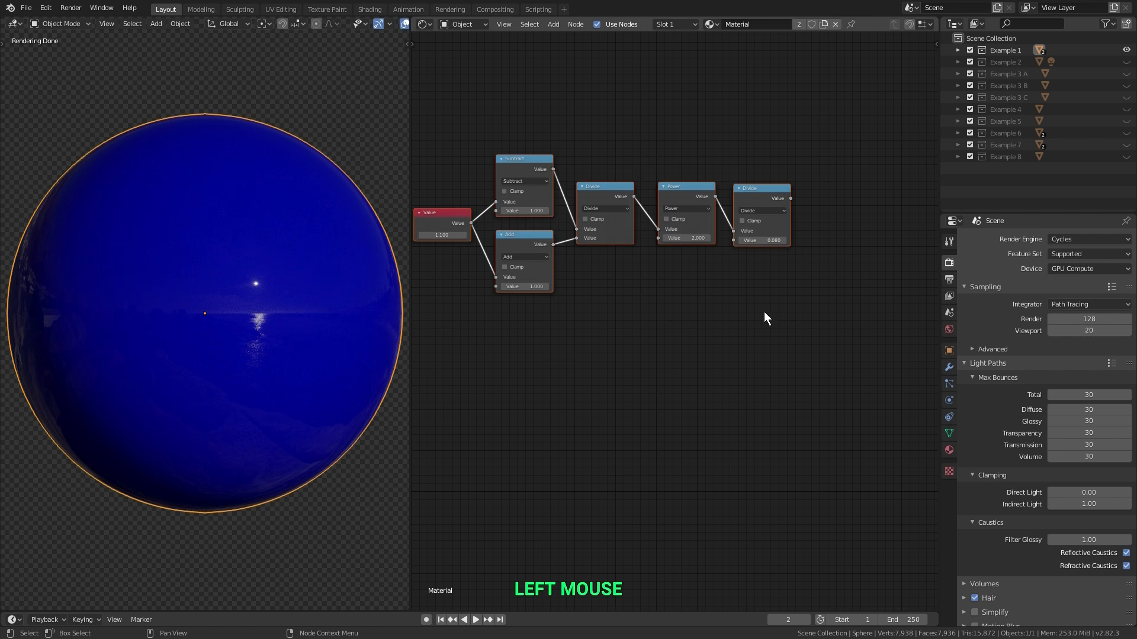
key("g")
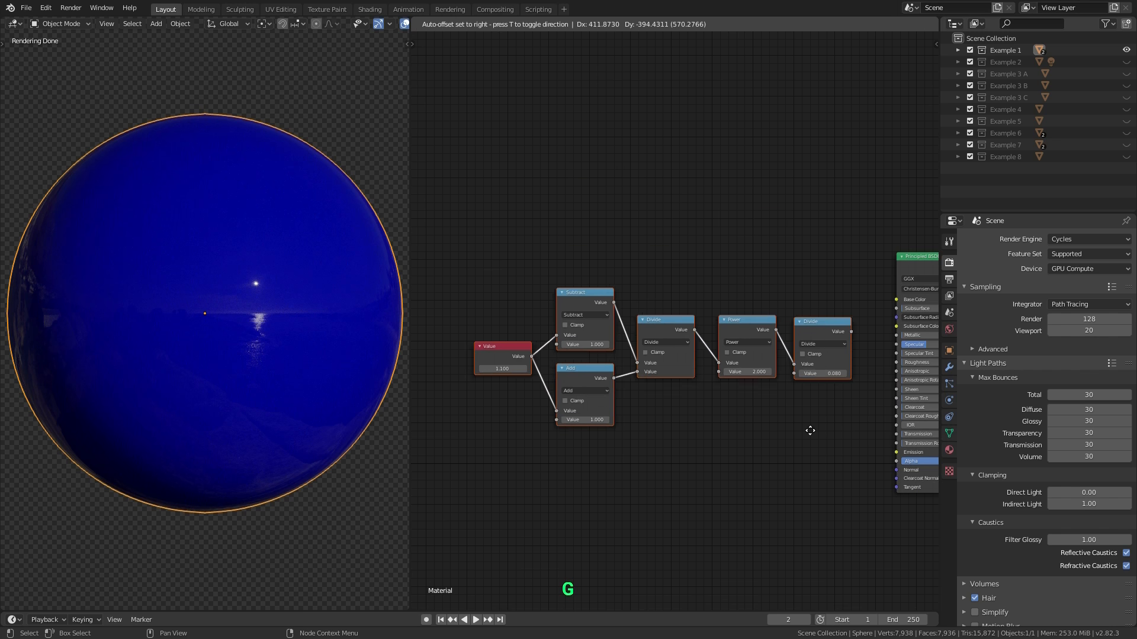
left_click(698, 392)
middle_click_drag(698, 393, 731, 362)
scroll(710, 352, "up", 2)
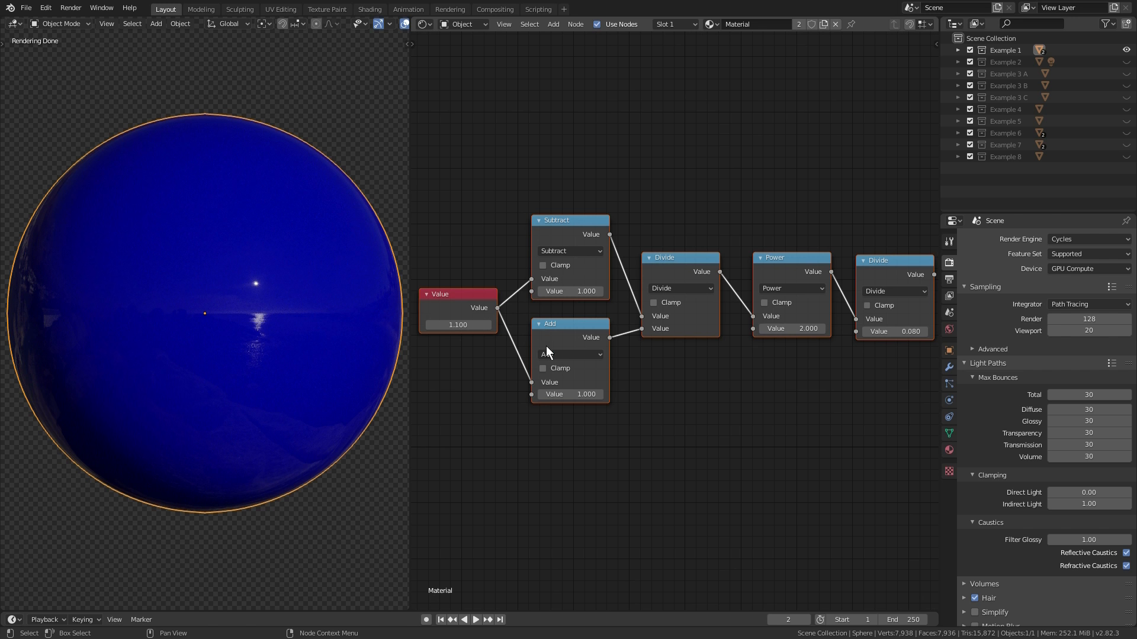
Step: Set the Value node to 1.635 and connect the final Divide node's output to the Principled BSDF's Specular input
left_click(463, 325)
type("1.635")
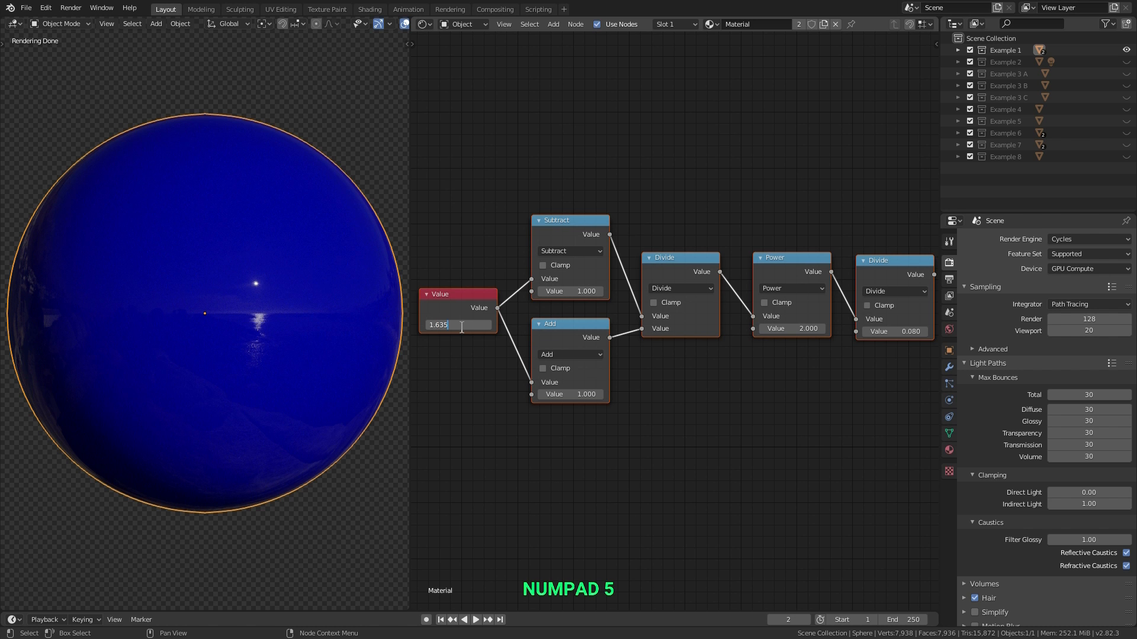
key("Return")
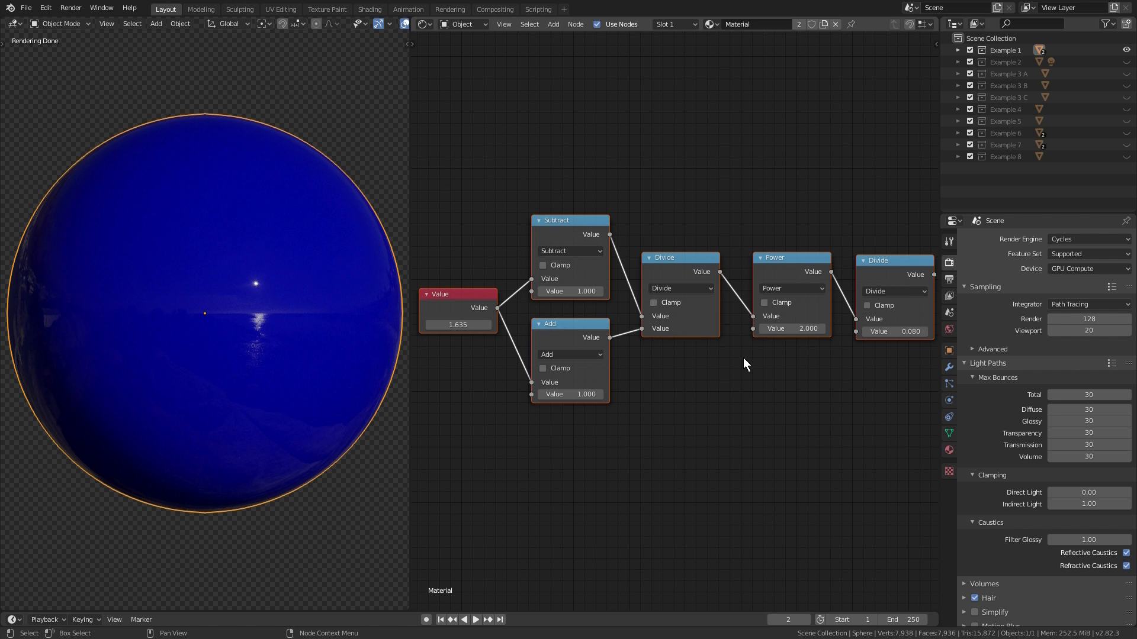
middle_click_drag(794, 357, 589, 344)
left_click_drag(721, 265, 779, 272)
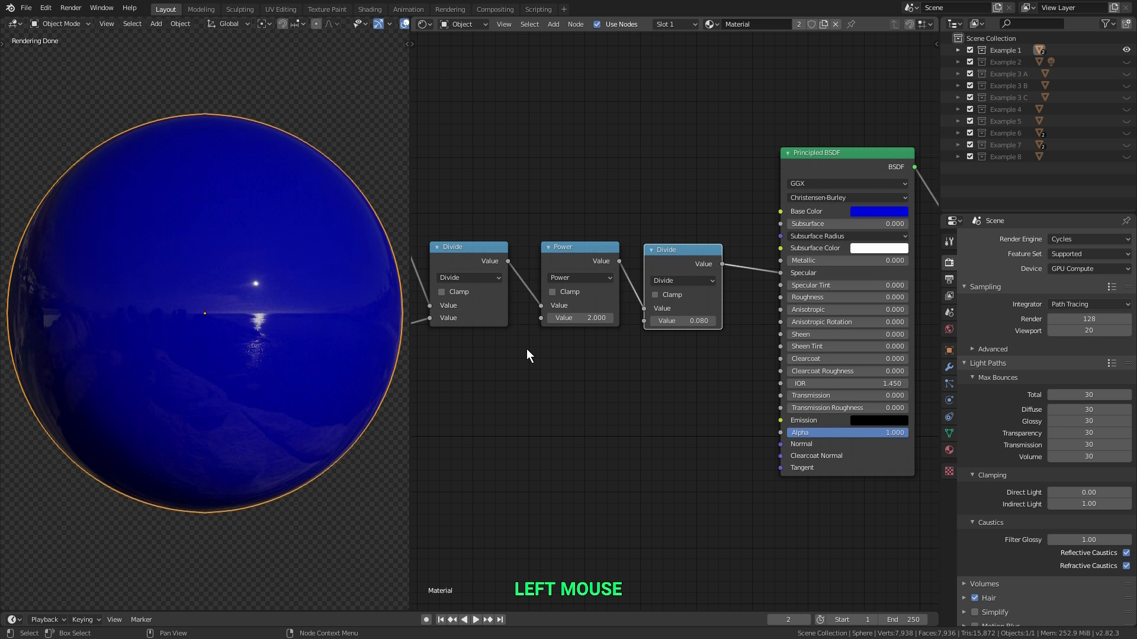
Step: Delete the Value node and the connected Subtract, Add, Divide and Power nodes
middle_click_drag(492, 357, 703, 356)
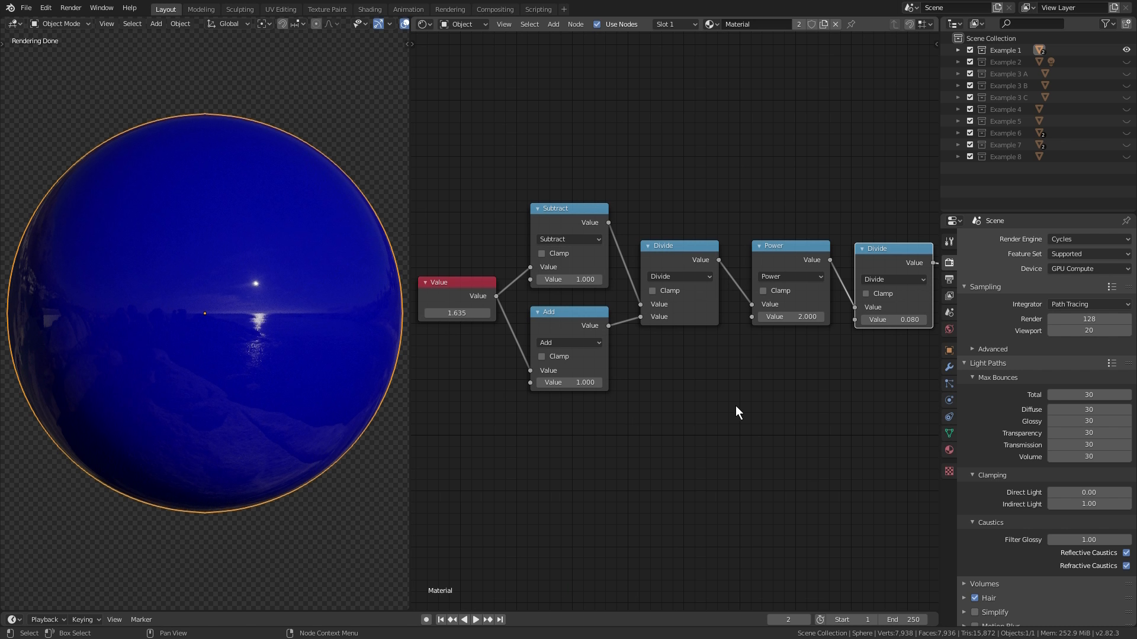
key("b")
left_click_drag(474, 139, 801, 410)
key("Delete")
Step: Set the Principled BSDF's Specular to 0.5
middle_click_drag(893, 419, 680, 331)
scroll(752, 294, "up", 4)
scroll(730, 297, "up", 1)
middle_click_drag(751, 295, 722, 299)
left_click(667, 261)
type(".5")
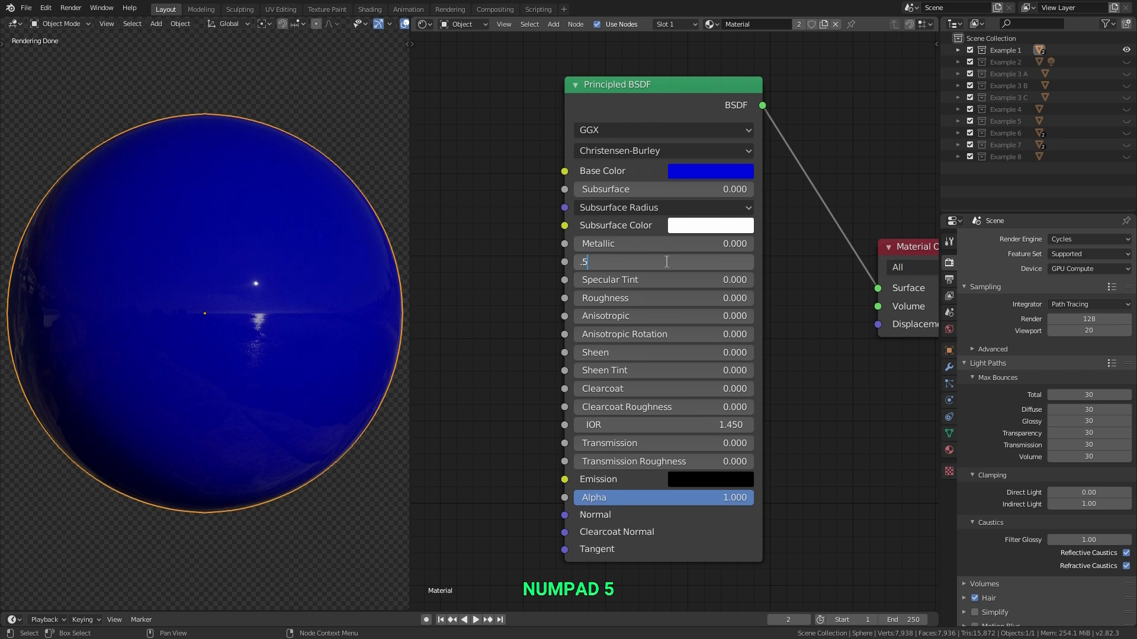
key("Return")
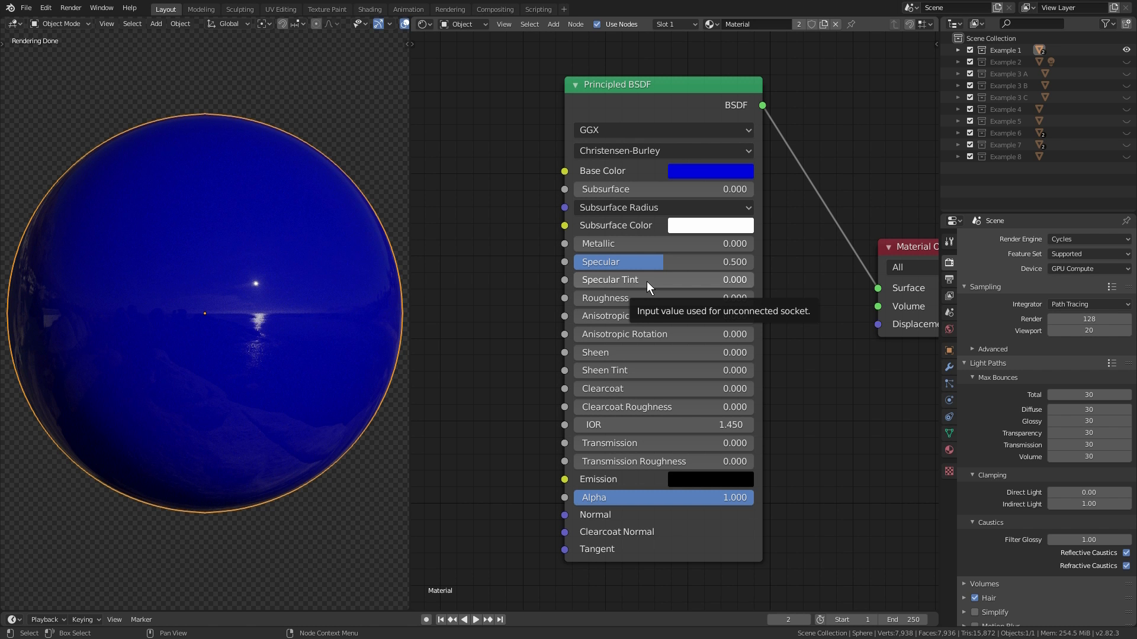
Step: Raise the Specular Tint to 1 and return it to 0
left_click_drag(612, 276, 754, 279)
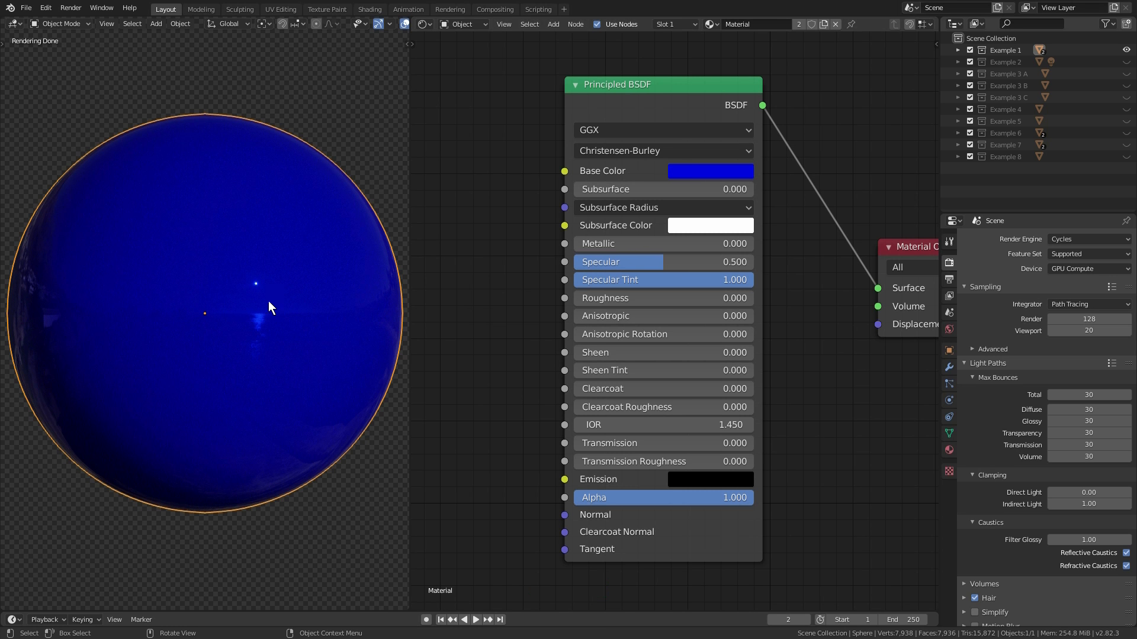
left_click_drag(684, 282, 610, 282)
left_click_drag(663, 280, 545, 278)
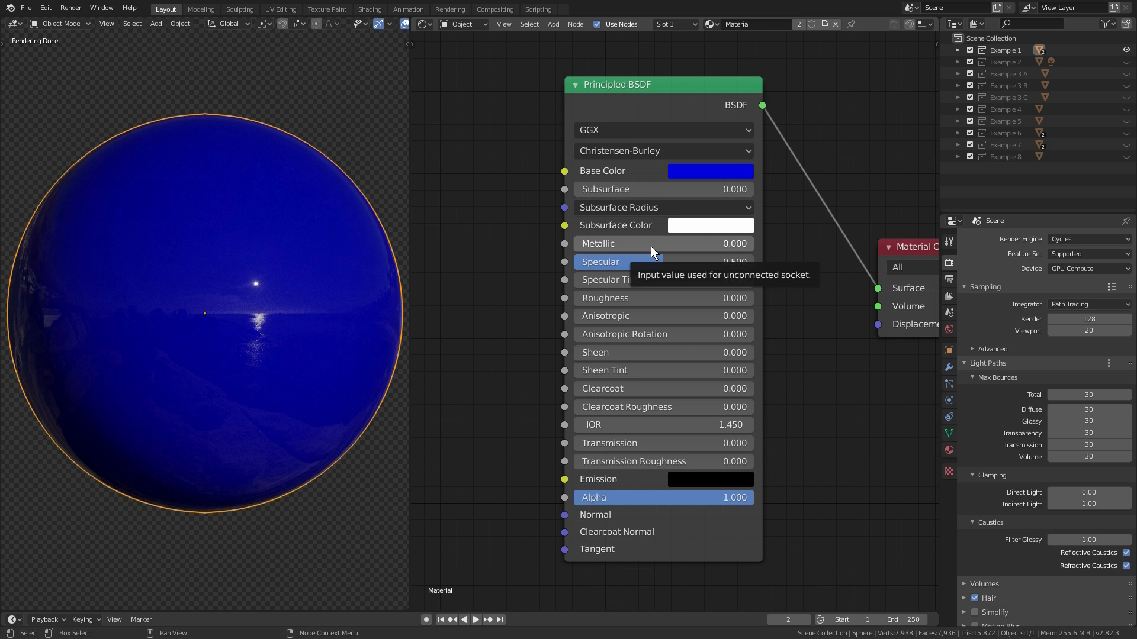
Step: Set the material's Metallic to 1 and inspect the reflections at the sphere's edge up close
left_click_drag(651, 246, 754, 243)
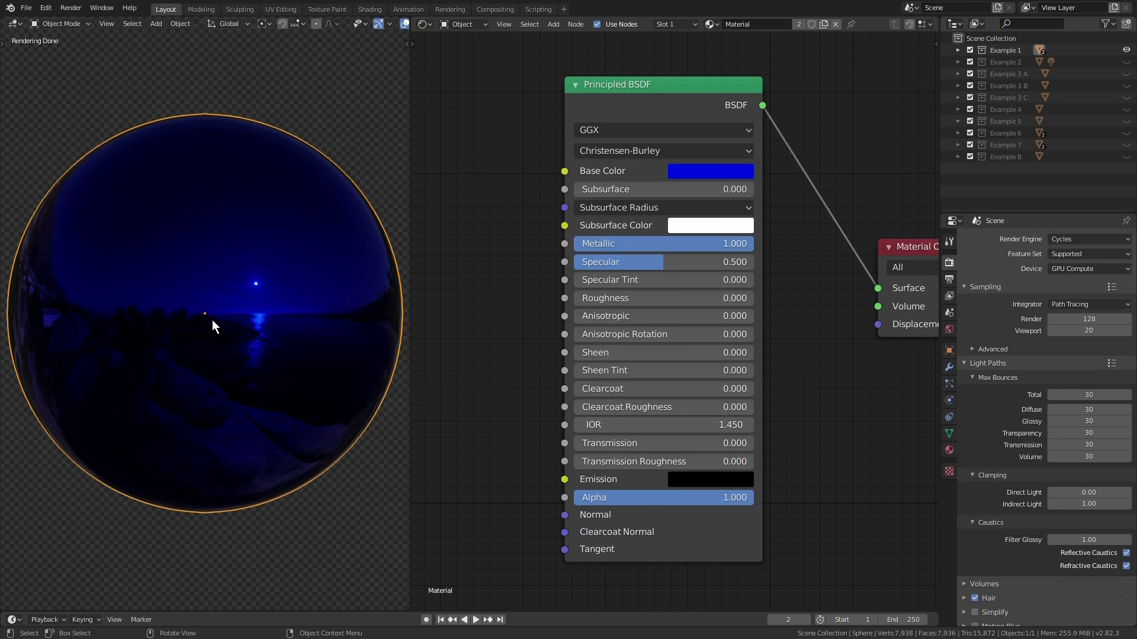
middle_click_drag(211, 319, 107, 282, "shift")
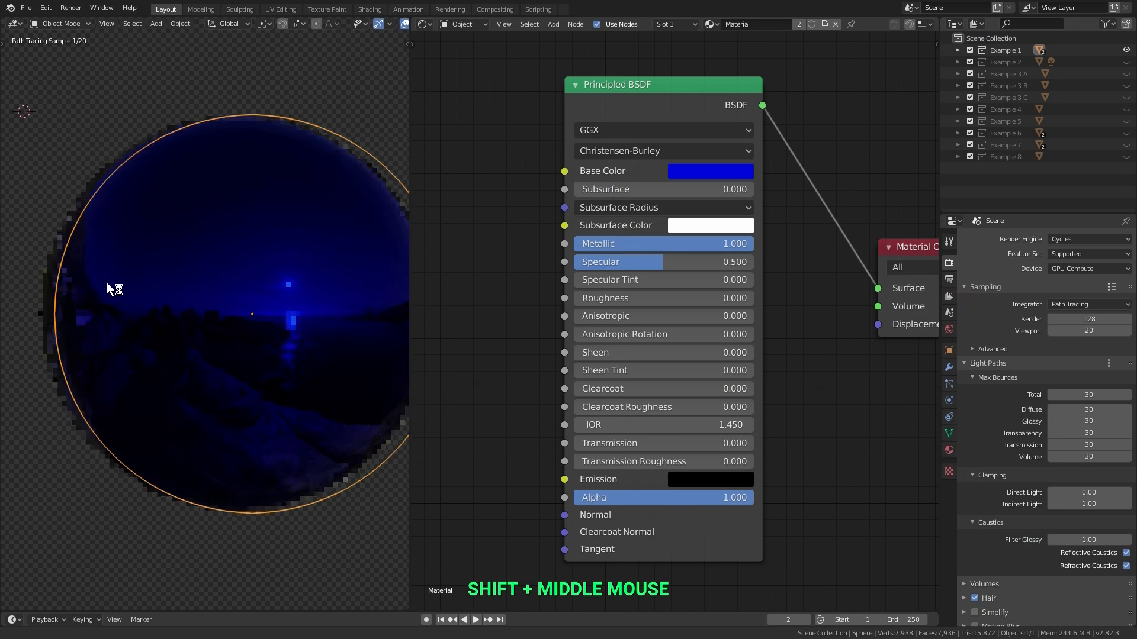
scroll(116, 293, "up", 6)
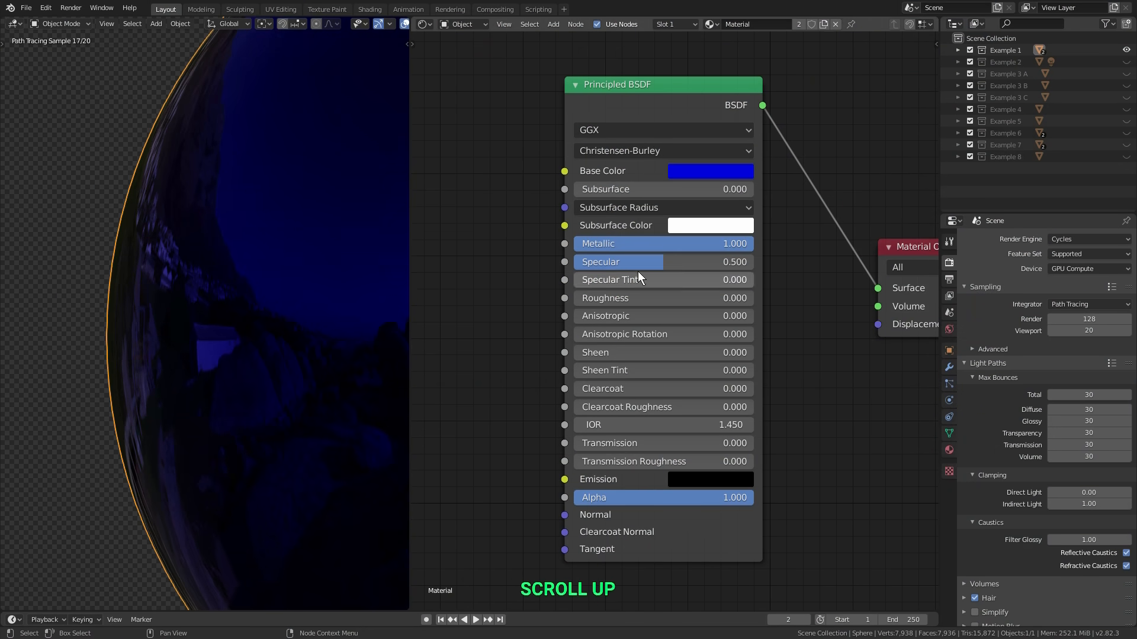
Step: Try varying the Specular on the blue metallic material and cancel the change
mouse_move(664, 262)
left_mouse_down()
mouse_move(690, 262)
mouse_move(573, 262)
mouse_move(673, 261)
left_mouse_up()
key("Escape")
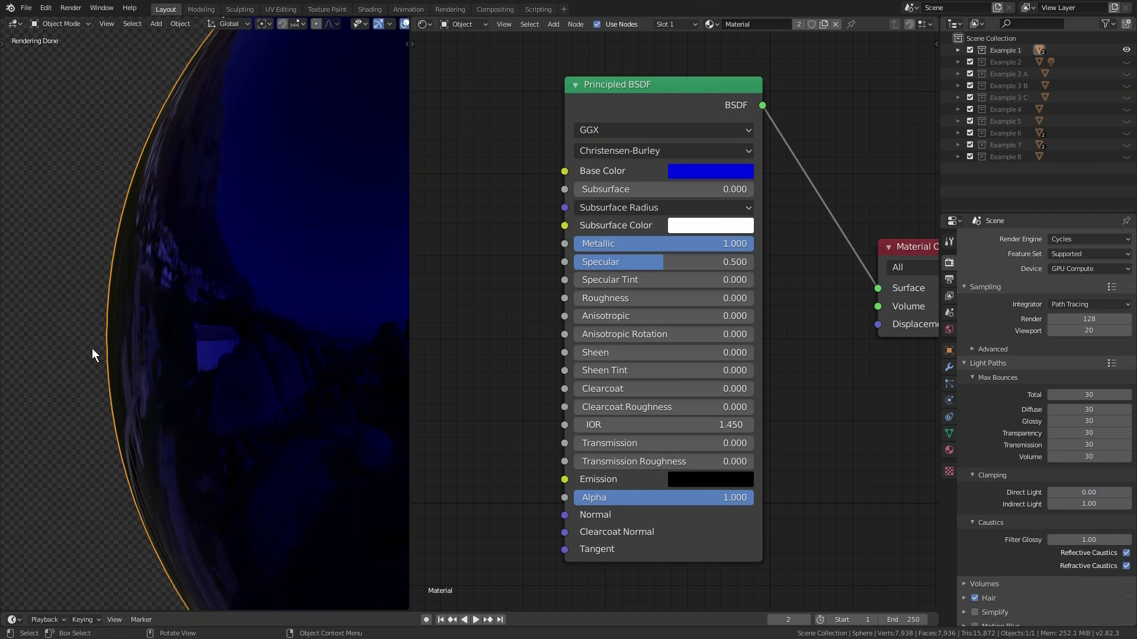
scroll(86, 271, "down", 2)
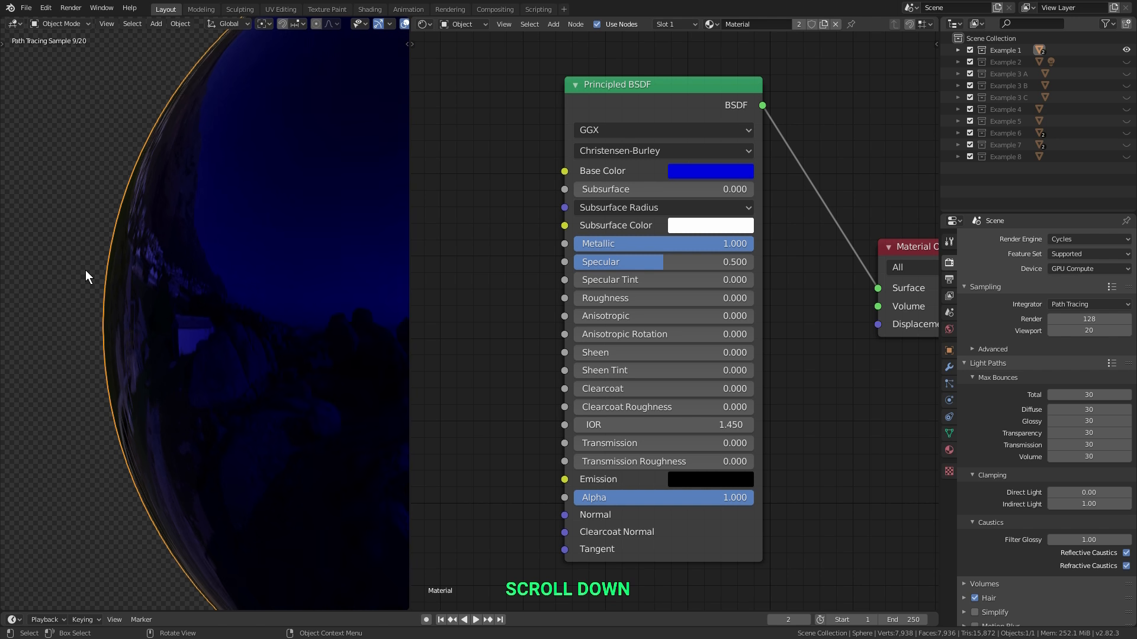
Step: Set the Base Color's R, G and B values to 0.4 for a neutral grey
left_click(702, 170)
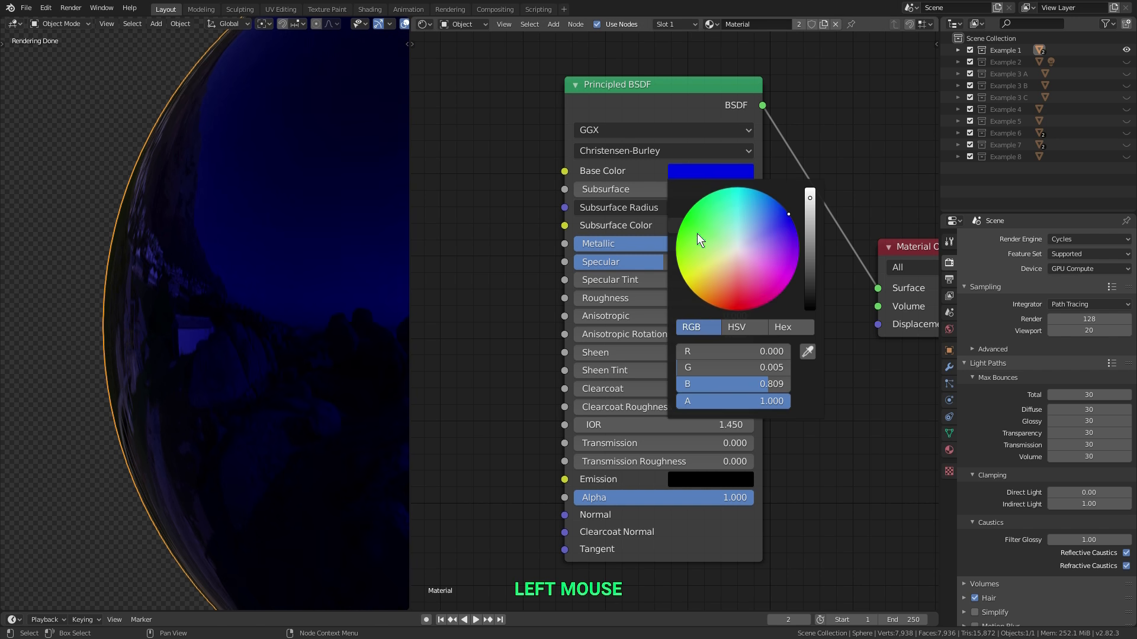
left_click(720, 384)
type(".4")
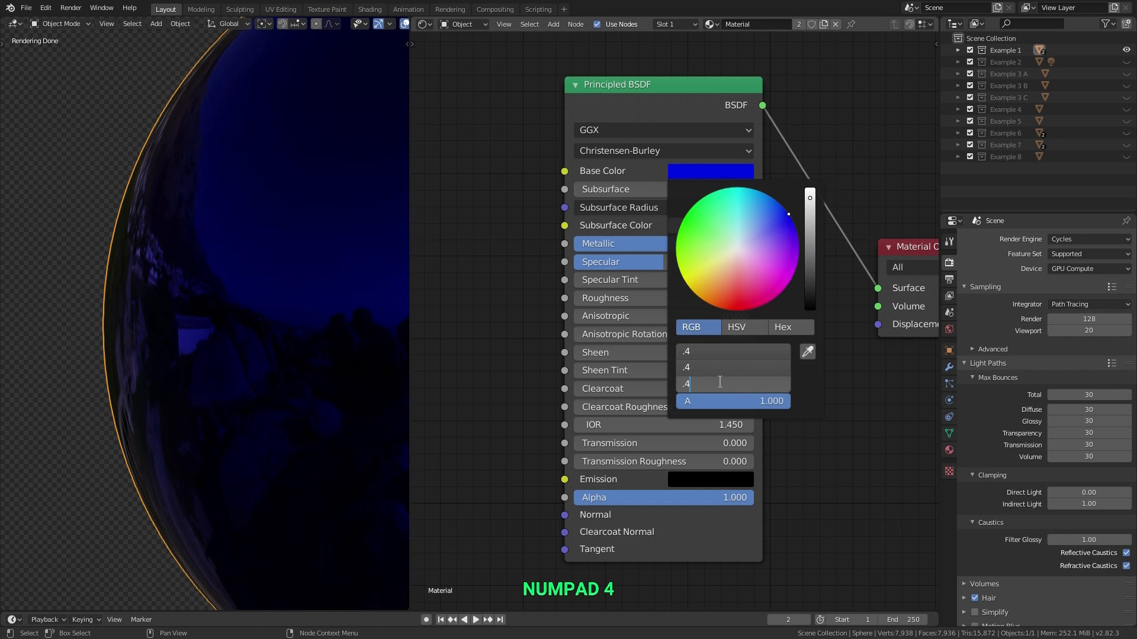
key("Return")
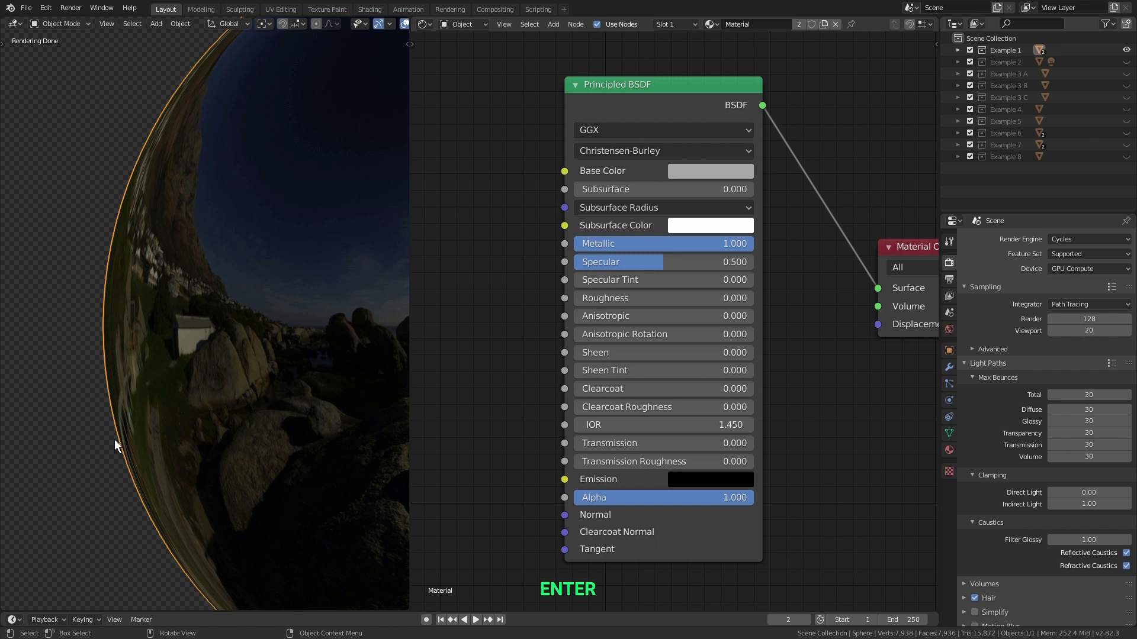
Step: Try raising the Specular on the grey metal, cancel it, and undo the Base Color change
left_click_drag(660, 264, 752, 264)
key("Escape")
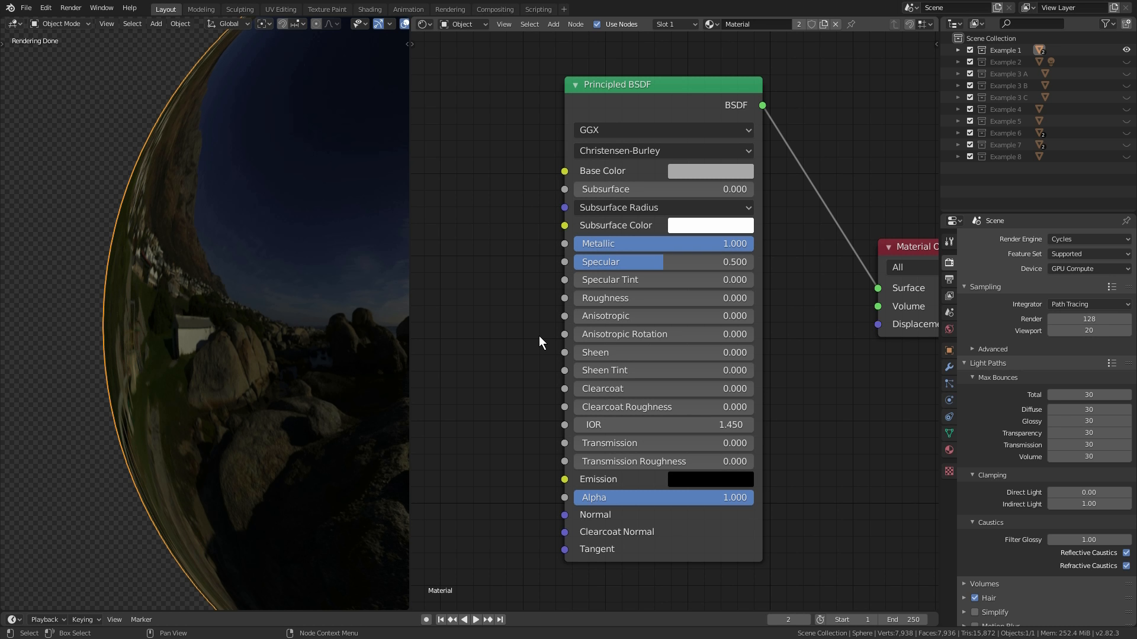
key("ctrl+z")
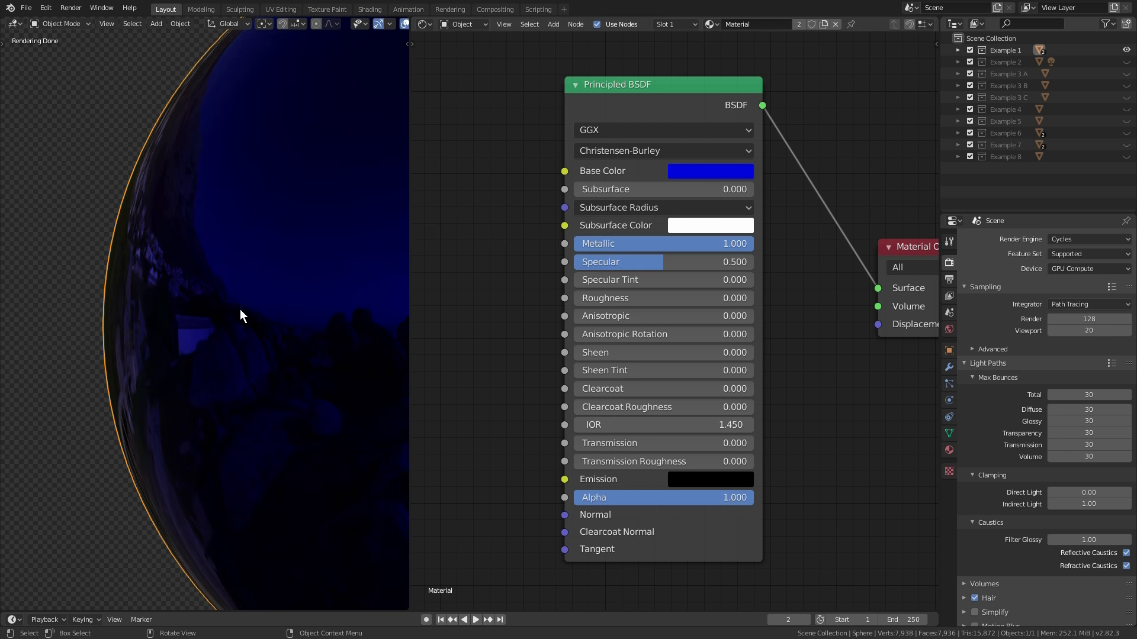
Step: Bring the whole sphere back into view and set the blue material's Metallic to 0
key("Home")
scroll(247, 324, "up", 1)
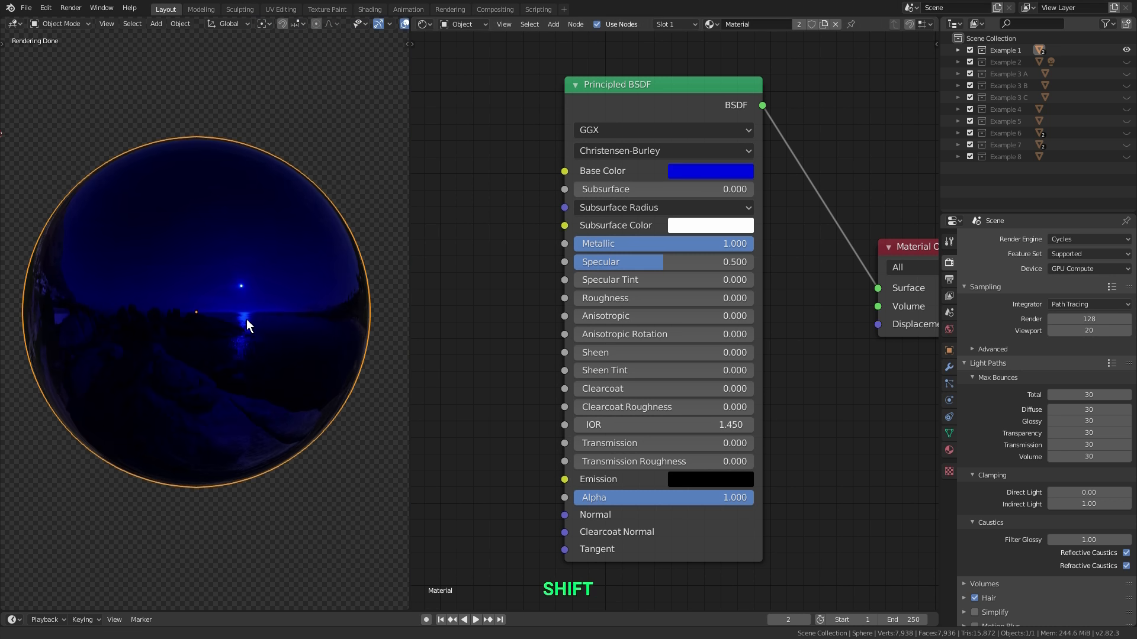
middle_click_drag(246, 324, 255, 325, "shift")
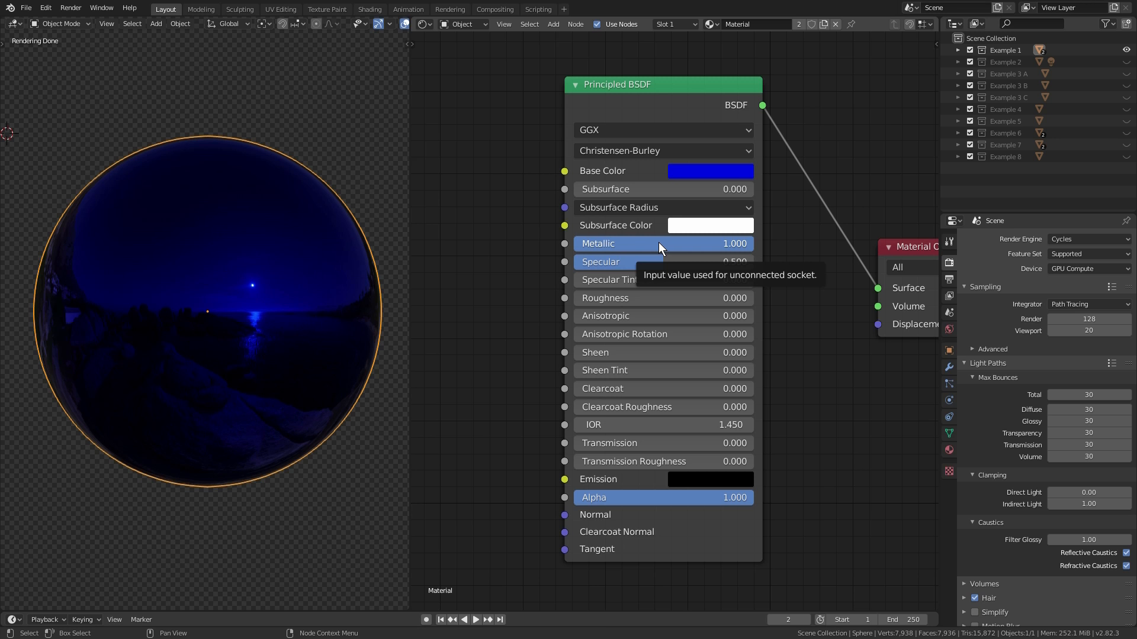
mouse_move(666, 243)
left_mouse_down()
mouse_move(577, 244)
mouse_move(754, 244)
mouse_move(566, 244)
left_mouse_up()
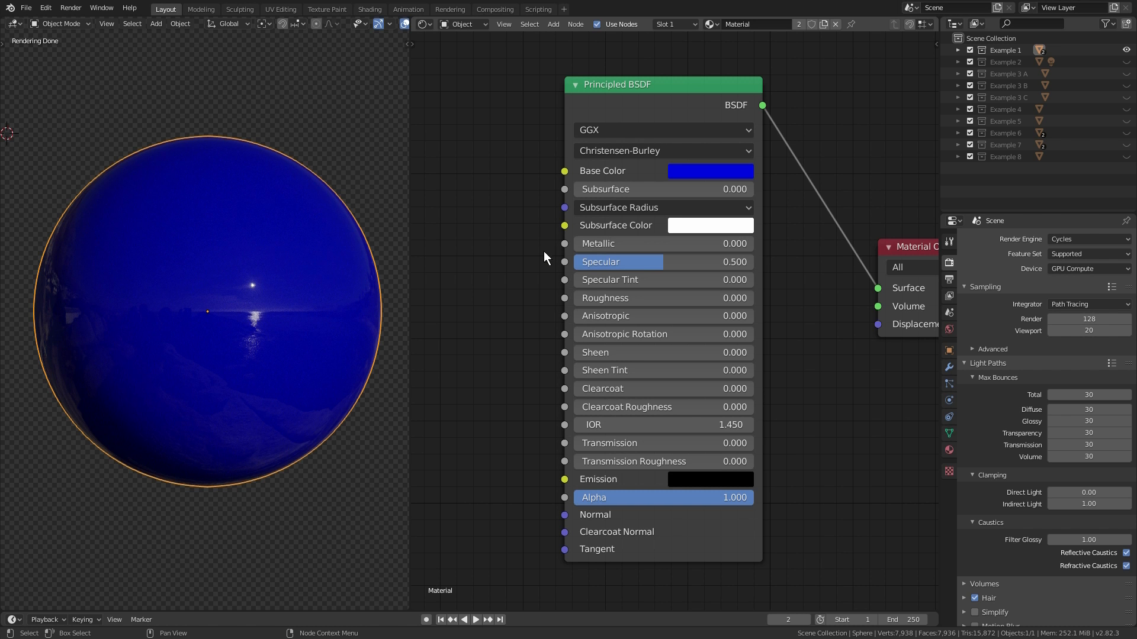
Step: Add a Checker Texture node and connect its Fac output to the Principled BSDF's Metallic input
middle_click_drag(449, 278, 579, 264)
key("shift+a")
mouse_move(495, 247)
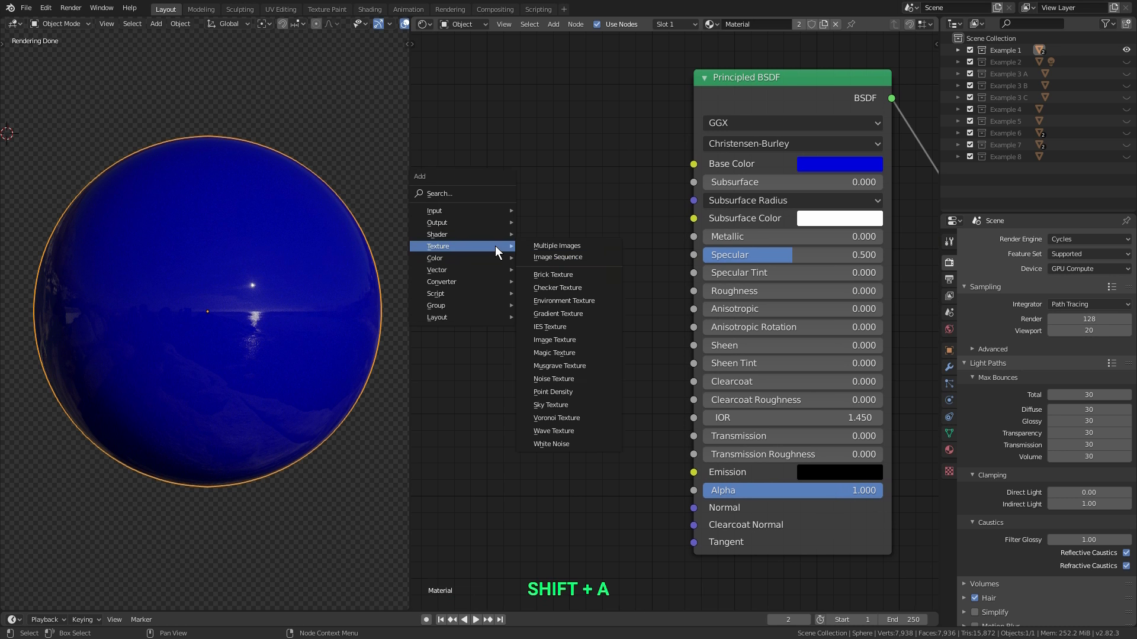
left_click(558, 288)
left_click(459, 165)
left_click_drag(573, 200, 693, 237)
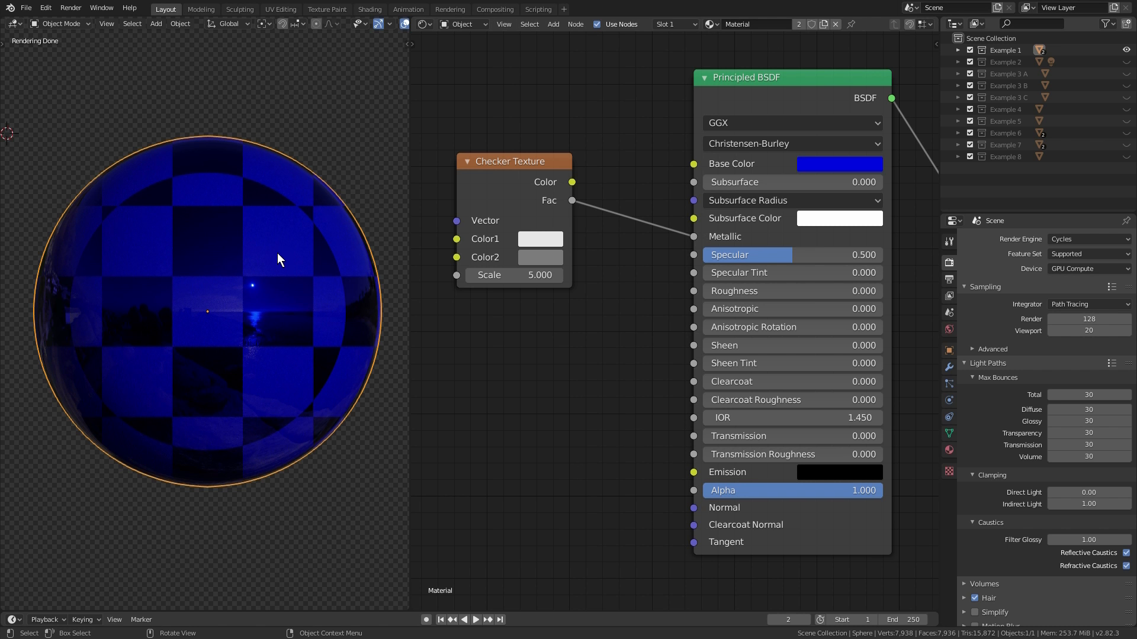
Step: Delete the Checker Texture node that drives the Metallic input
left_click(548, 166)
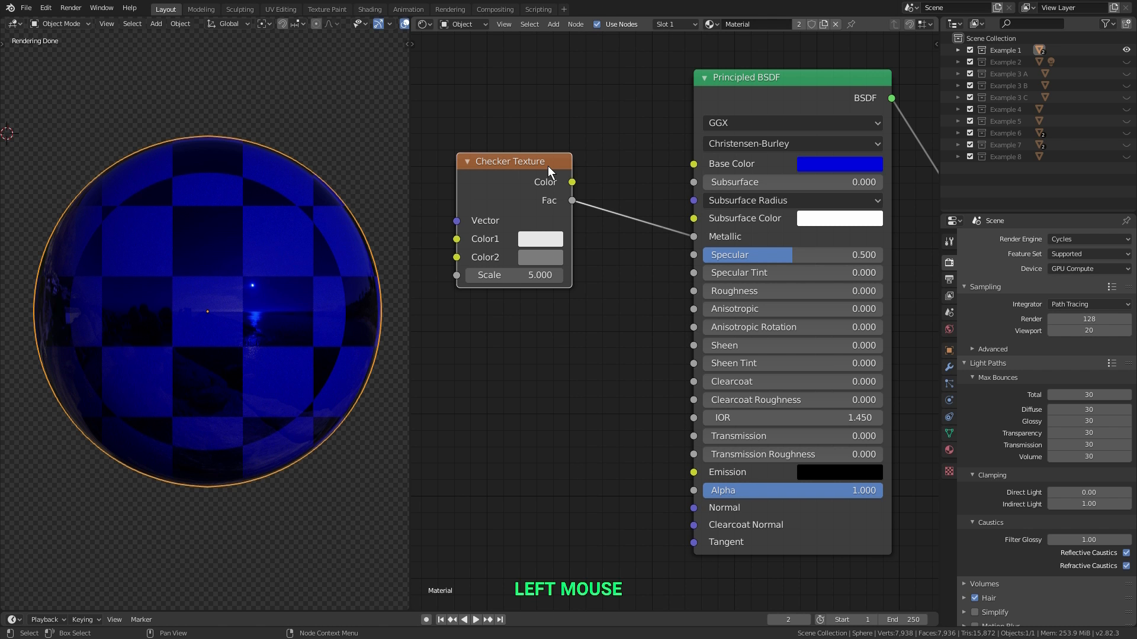
key("Delete")
middle_click_drag(672, 229, 555, 234)
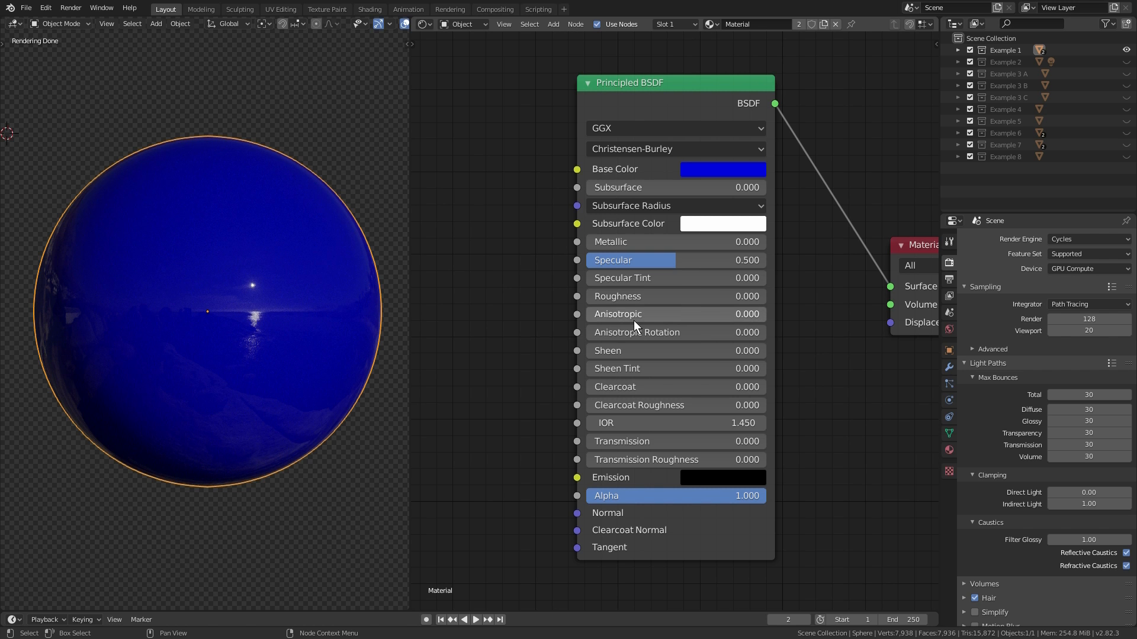
Step: Set the Roughness to 0.386 and the Specular to 0, and inspect the sphere's shading up close
left_click_drag(620, 297, 666, 296)
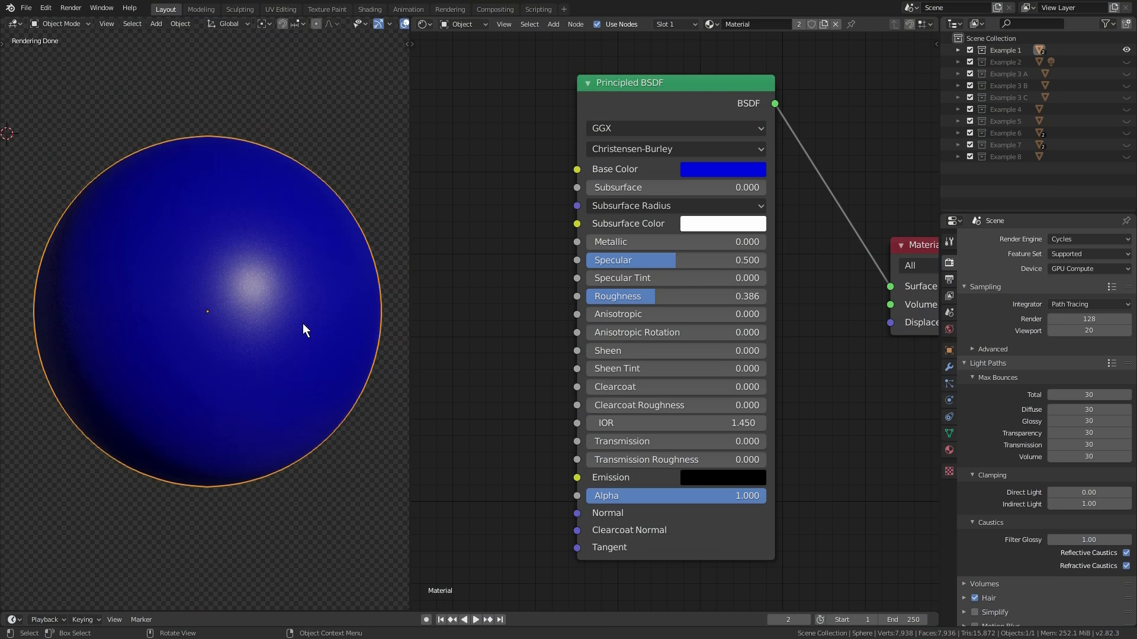
left_click_drag(720, 260, 588, 264)
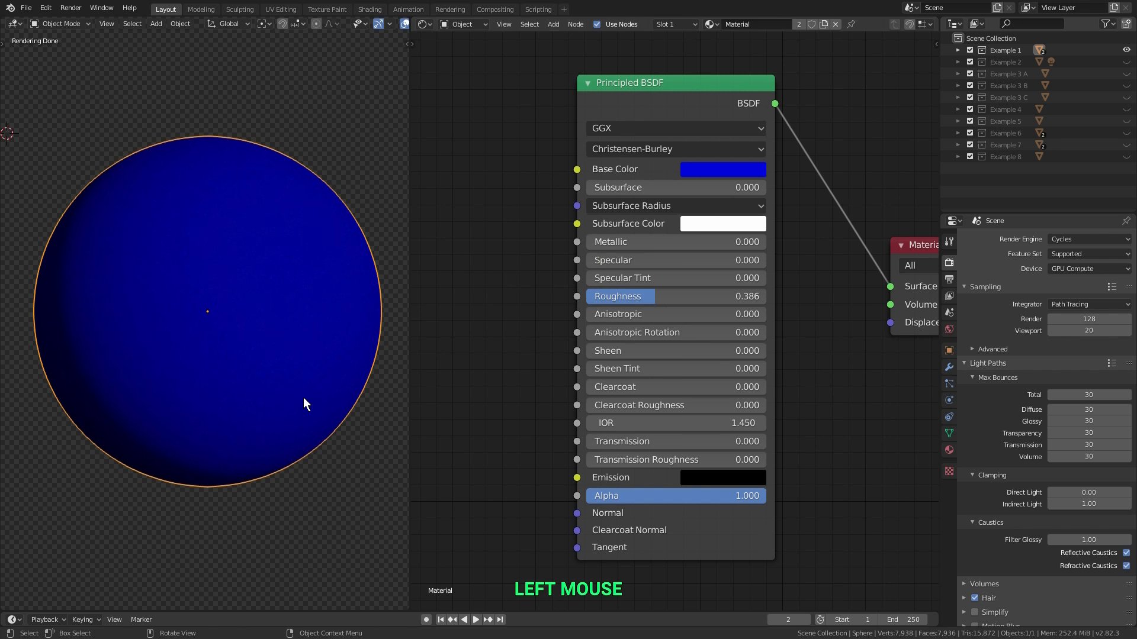
scroll(144, 450, "up", 3)
middle_click_drag(145, 449, 190, 422, "shift")
scroll(177, 438, "up", 2)
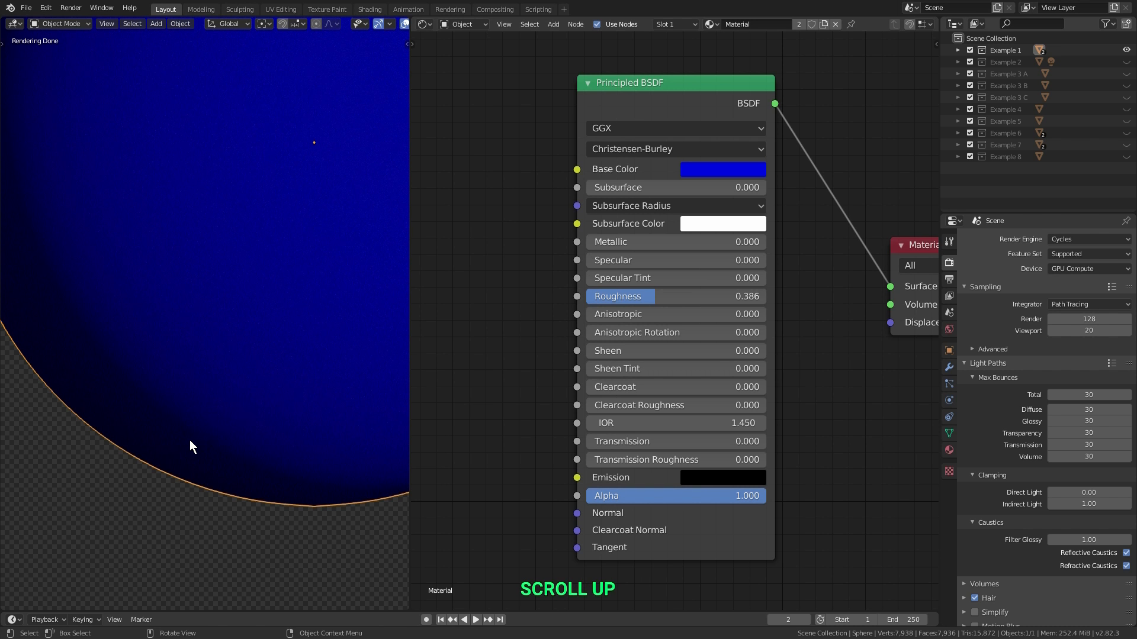
Step: Set the Roughness to 0 and the Specular to 0.5, and inspect the whole sphere's reflections
left_click_drag(666, 296, 586, 301)
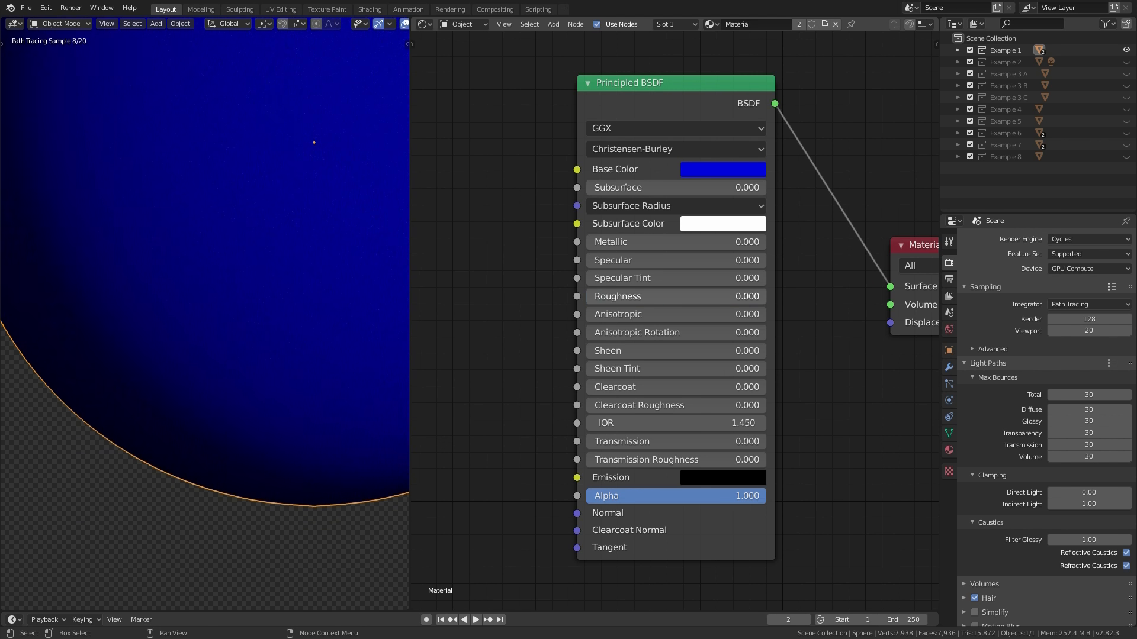
scroll(263, 214, "down", 3)
middle_click_drag(268, 222, 235, 285, "shift")
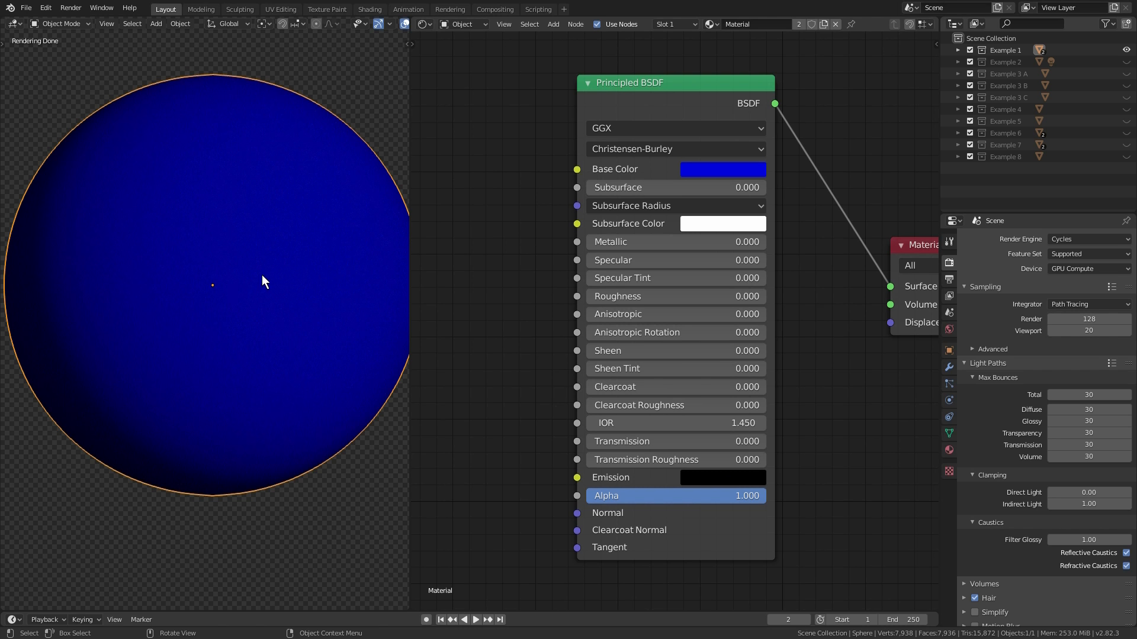
left_click(679, 262)
type(".5")
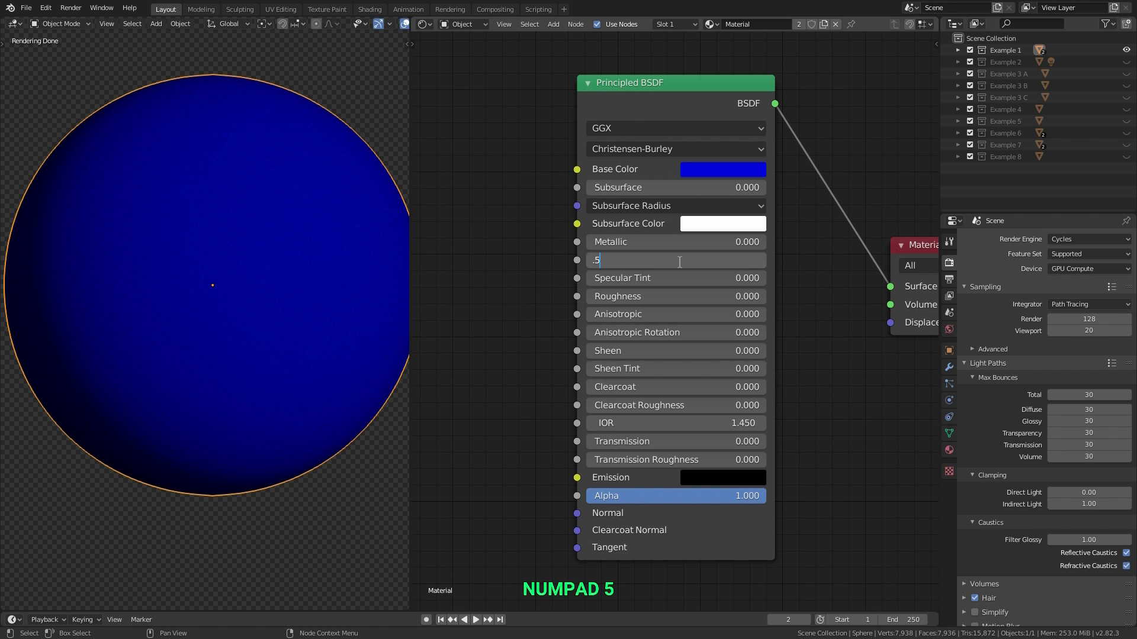
key("Return")
middle_click_drag(345, 259, 225, 297, "ctrl")
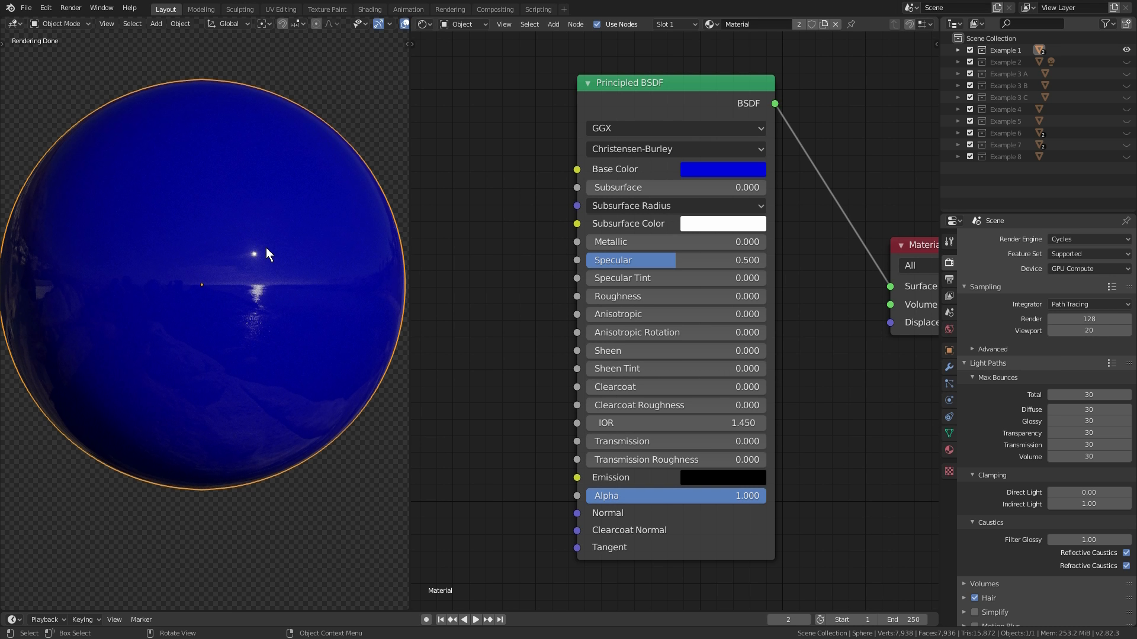
Step: Lower the Specular to 0 for comparison and set it back to 0.5
left_click_drag(688, 260, 585, 260)
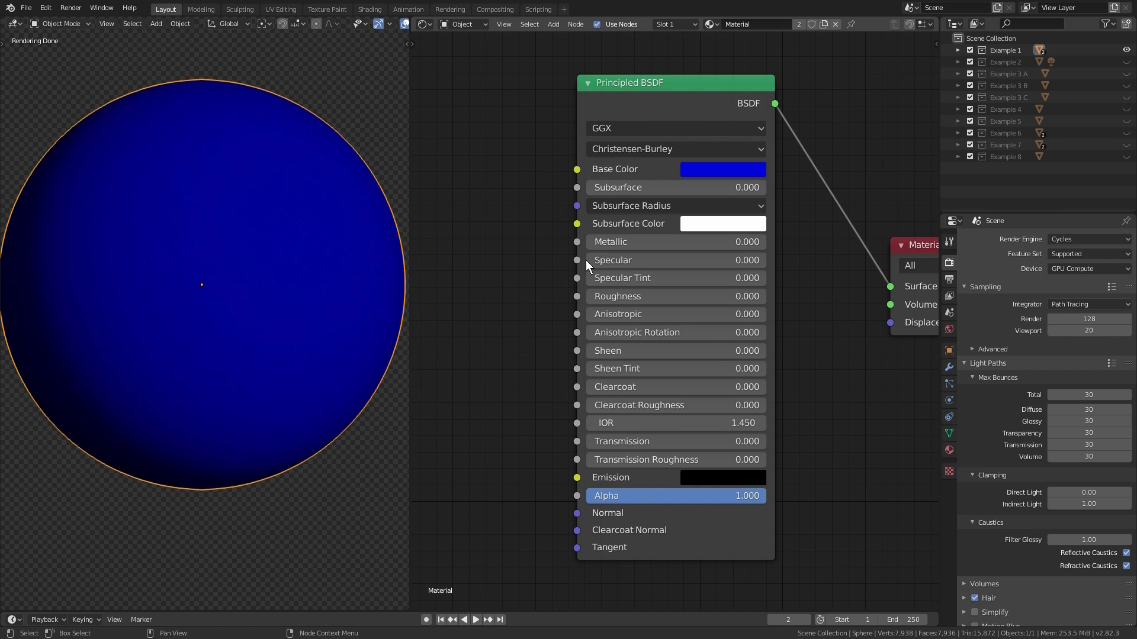
left_click(658, 261)
type(".5")
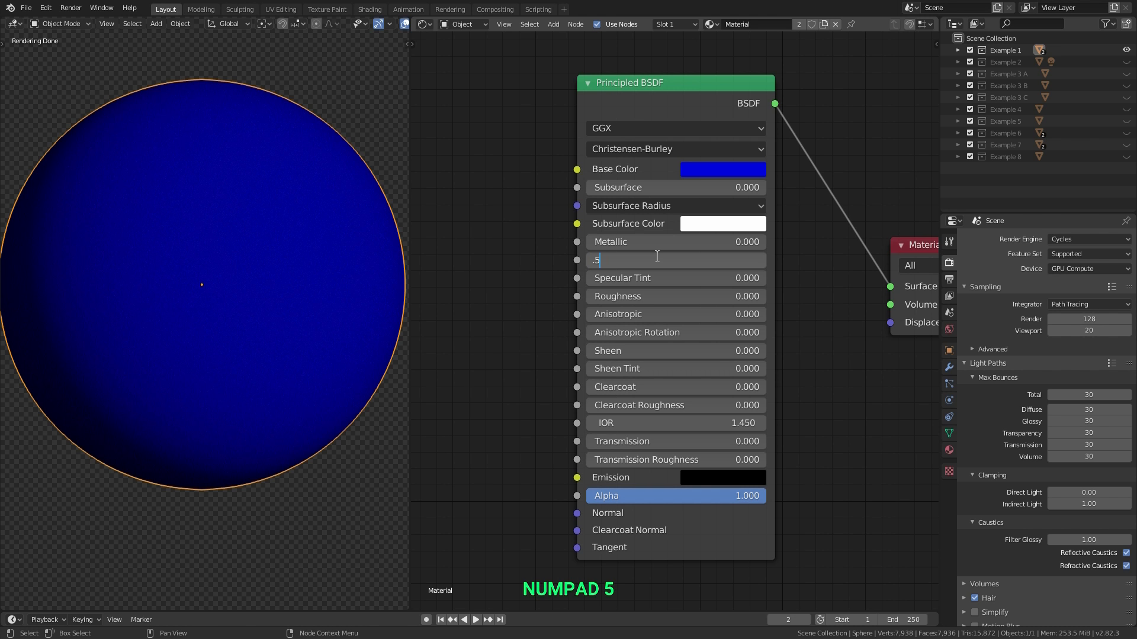
key("Return")
Step: Set the sphere material's Roughness to 0.686 and look through the distribution options, keeping GGX
left_click_drag(627, 298, 705, 303)
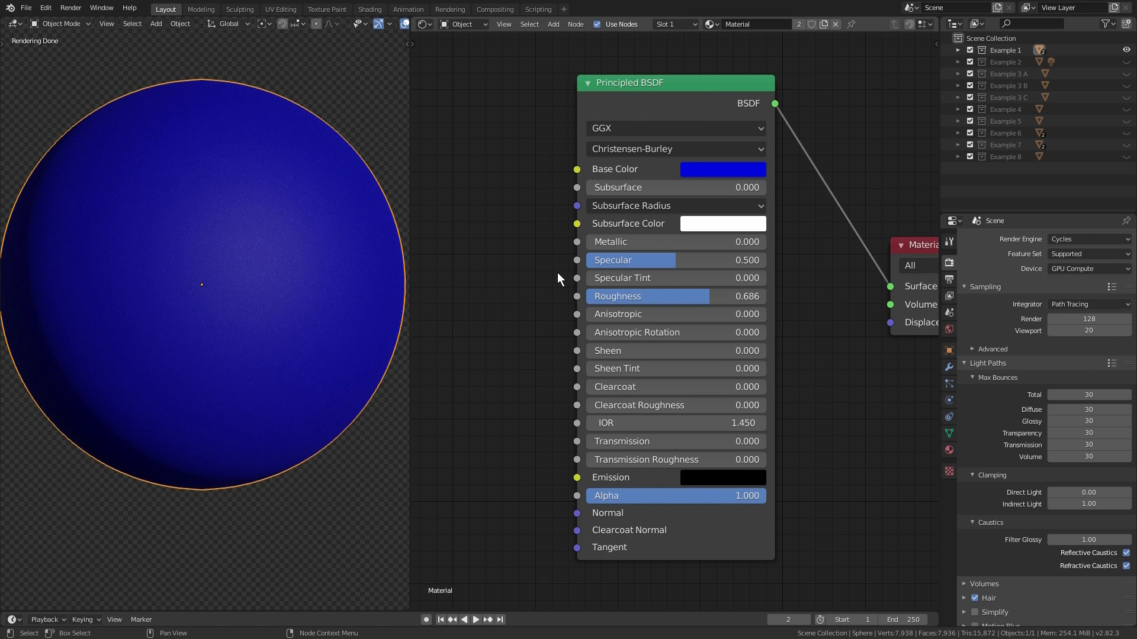
left_click(669, 128)
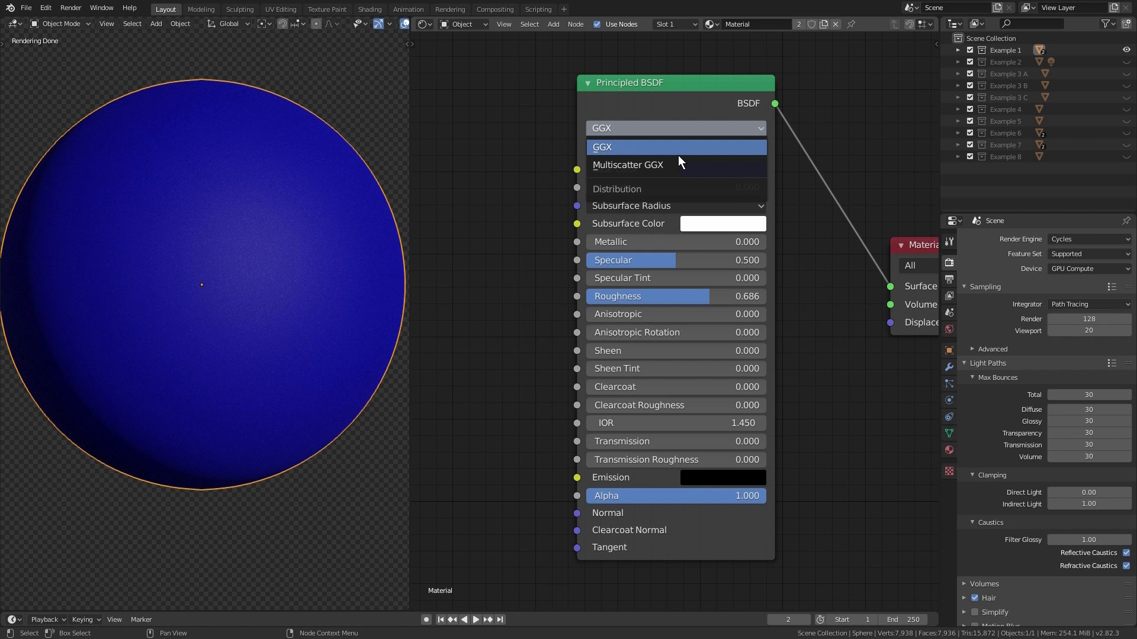
left_click(661, 148)
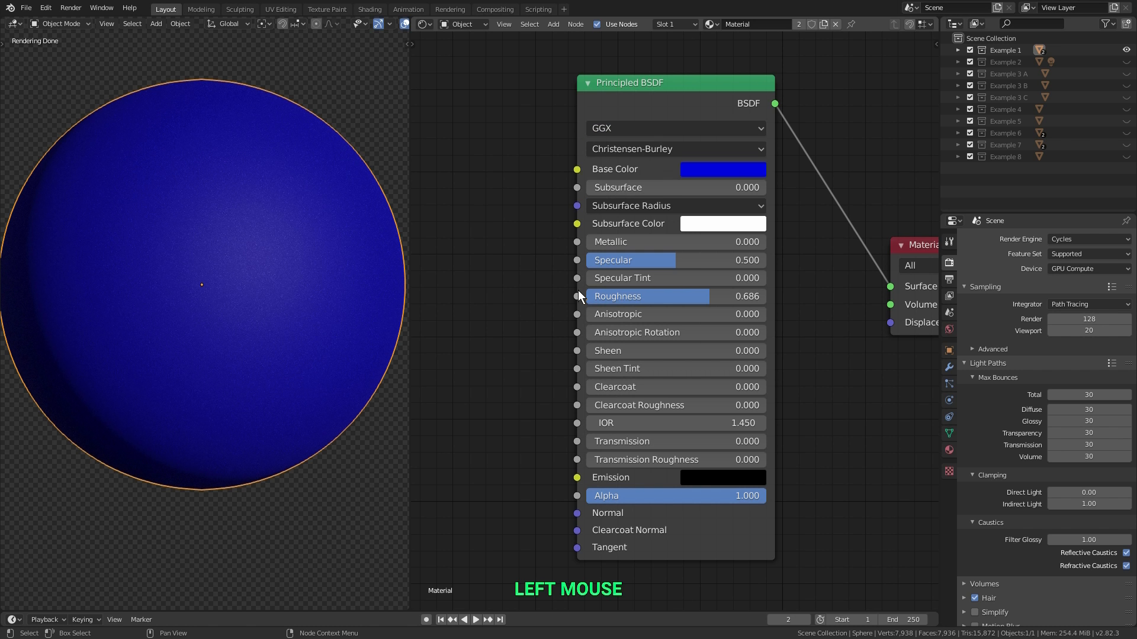
Step: Show only the Example 2 collection and set the head material's Subsurface to 0.15
left_click(1127, 62, "ctrl")
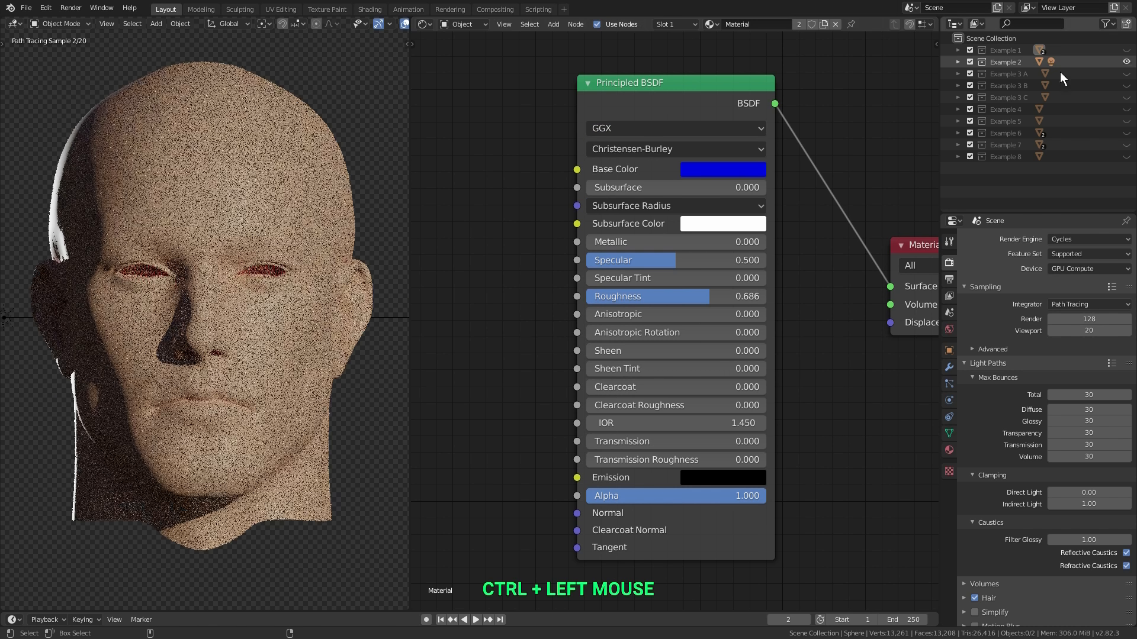
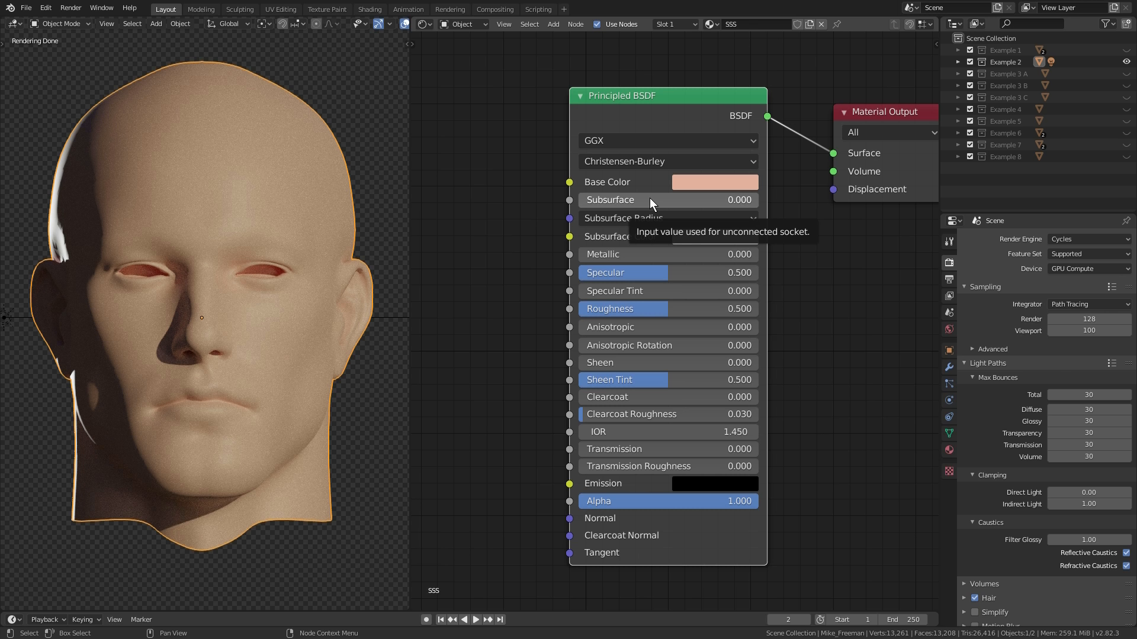
left_click(649, 200)
type(".015")
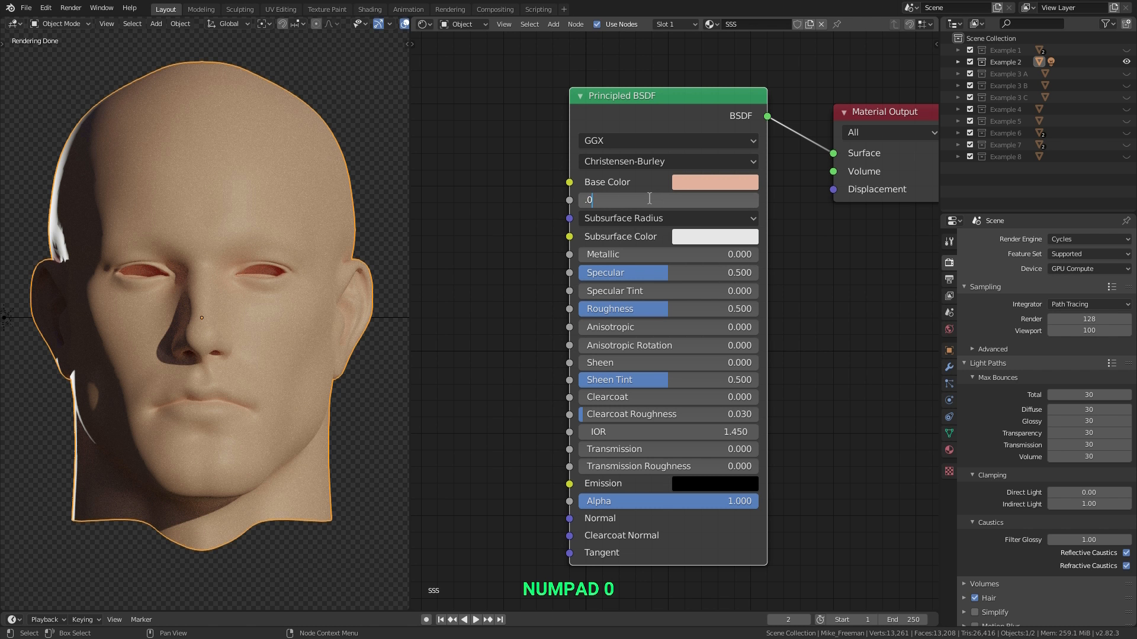
key("BackSpace")
key("BackSpace")
key("BackSpace")
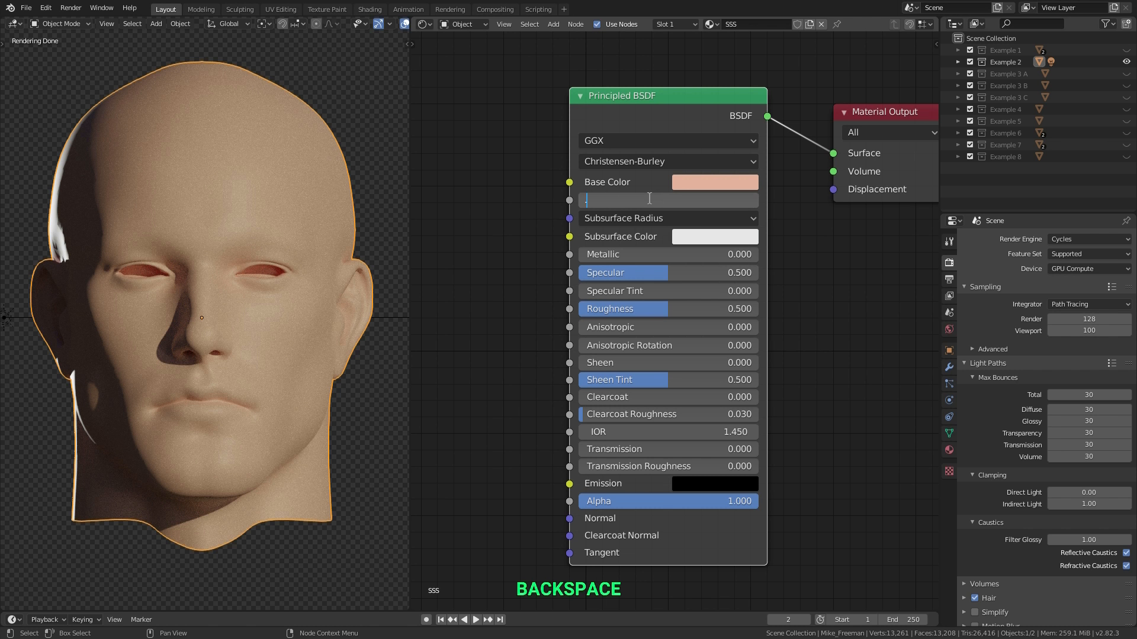
type("15")
key("Return")
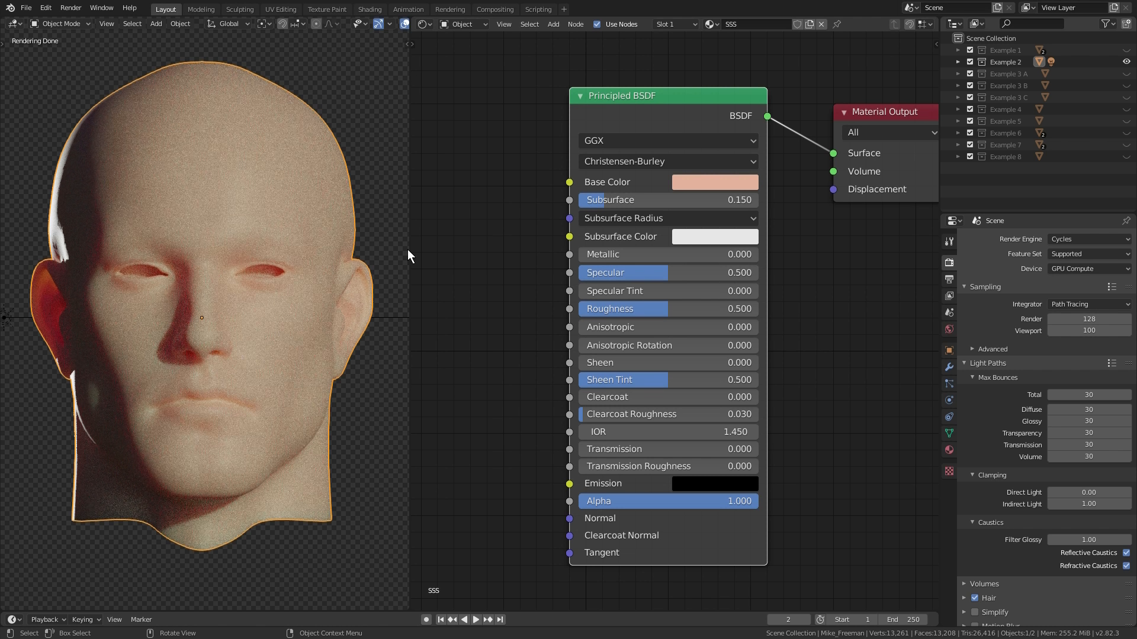
Step: Try a blue Subsurface Color with a Subsurface of 0.273 on the head, and undo both changes
left_click(705, 237)
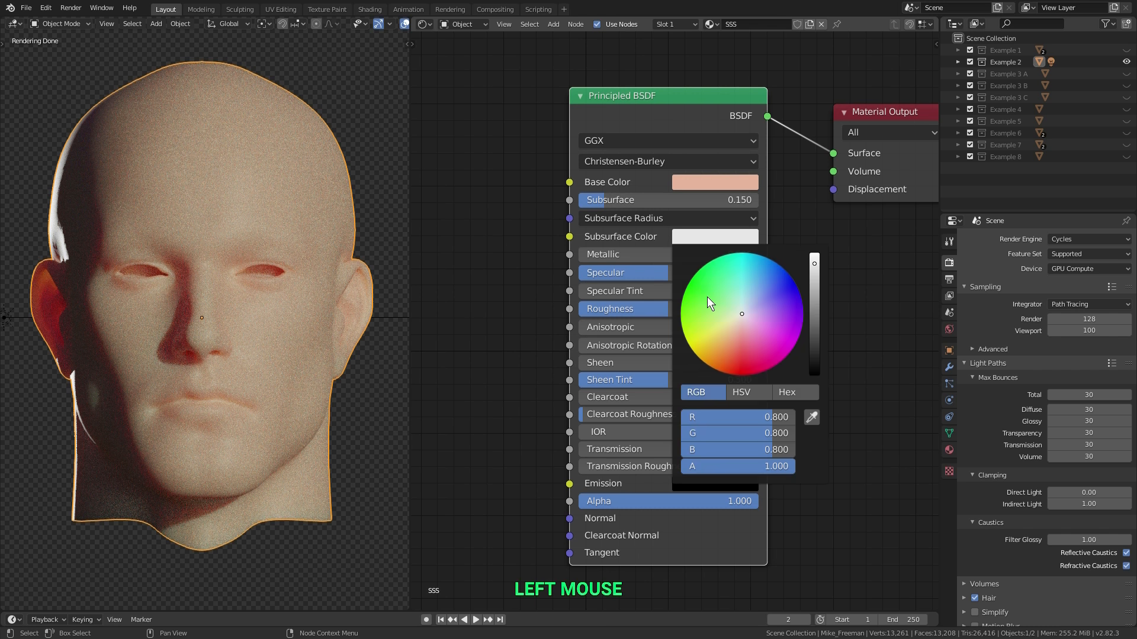
left_click(792, 279)
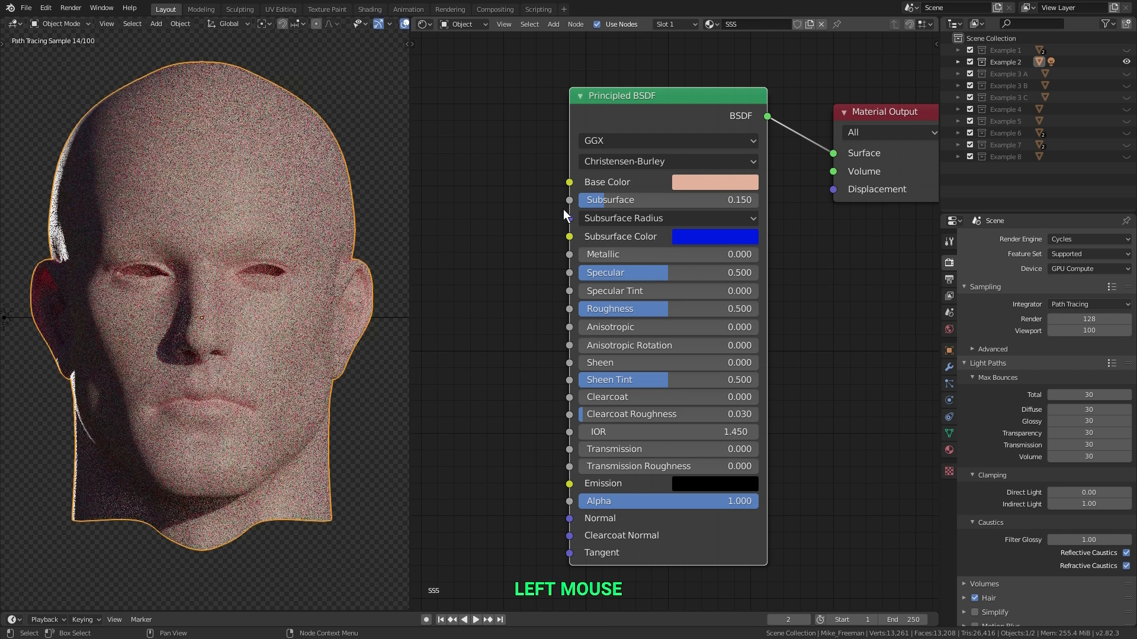
left_click_drag(617, 202, 639, 202)
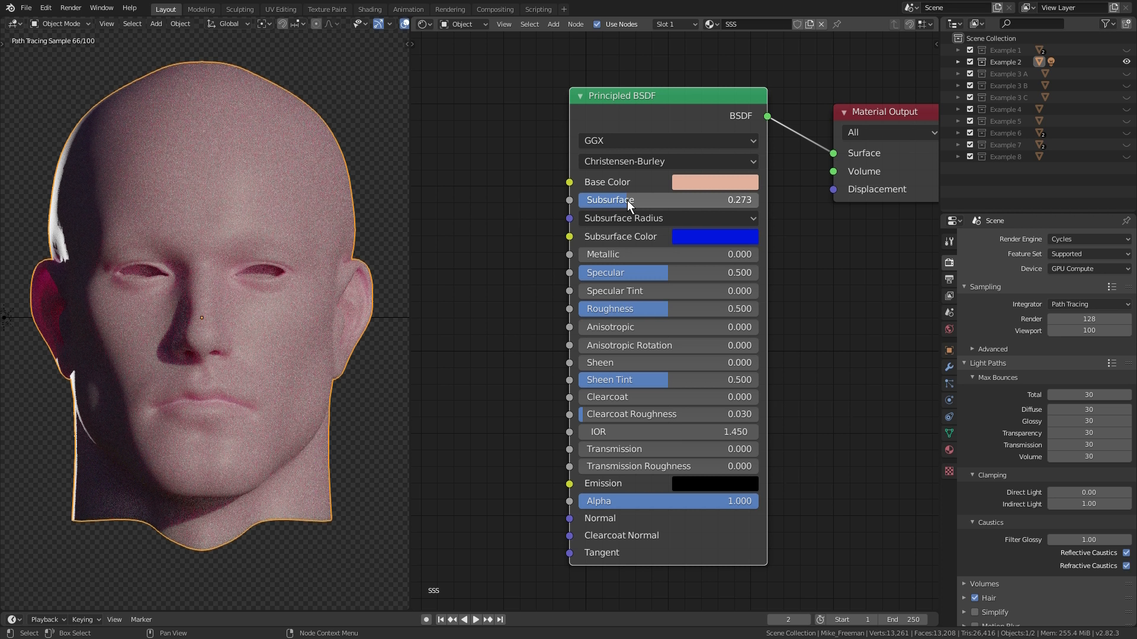
key("ctrl+z")
key("ctrl+z")
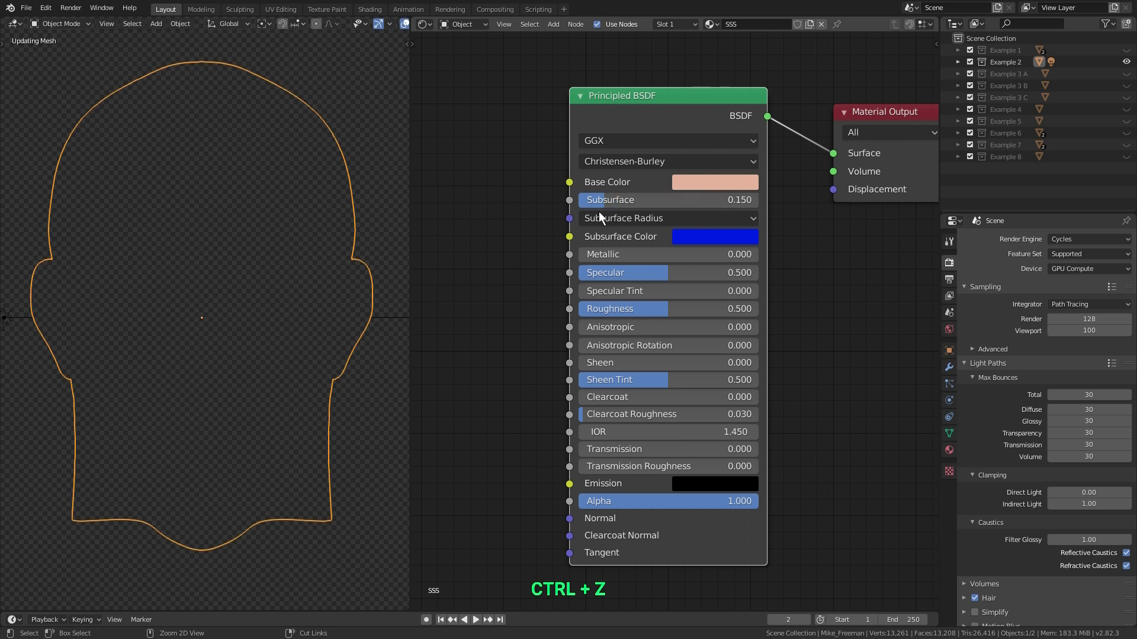
key("ctrl+z")
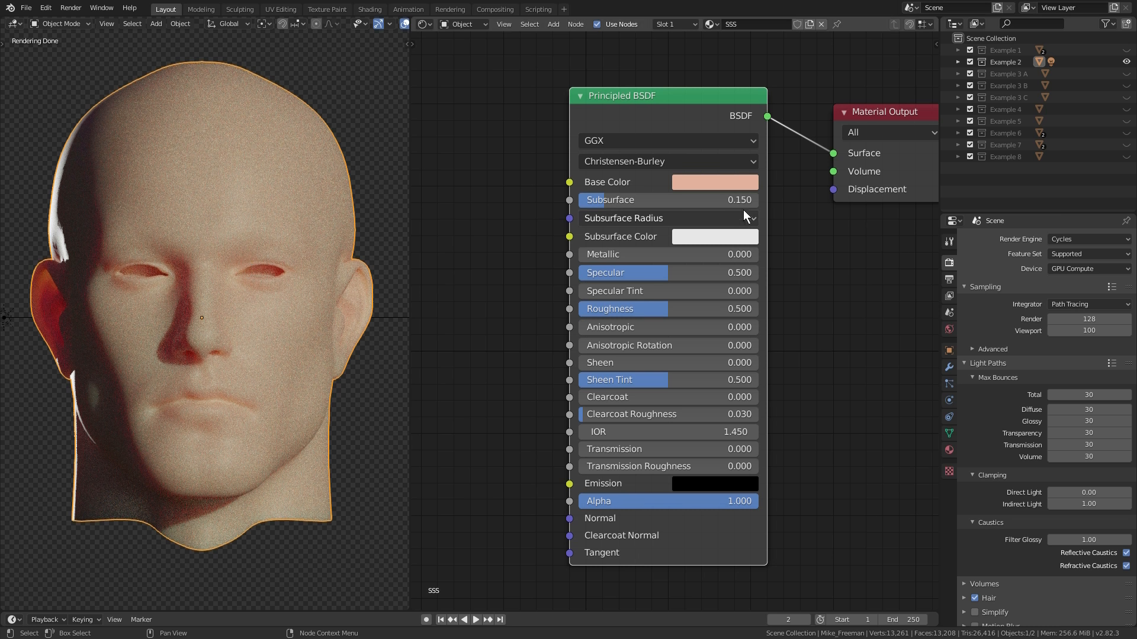
Step: Copy the head material's Base Color to its Subsurface Color
key("ctrl+c")
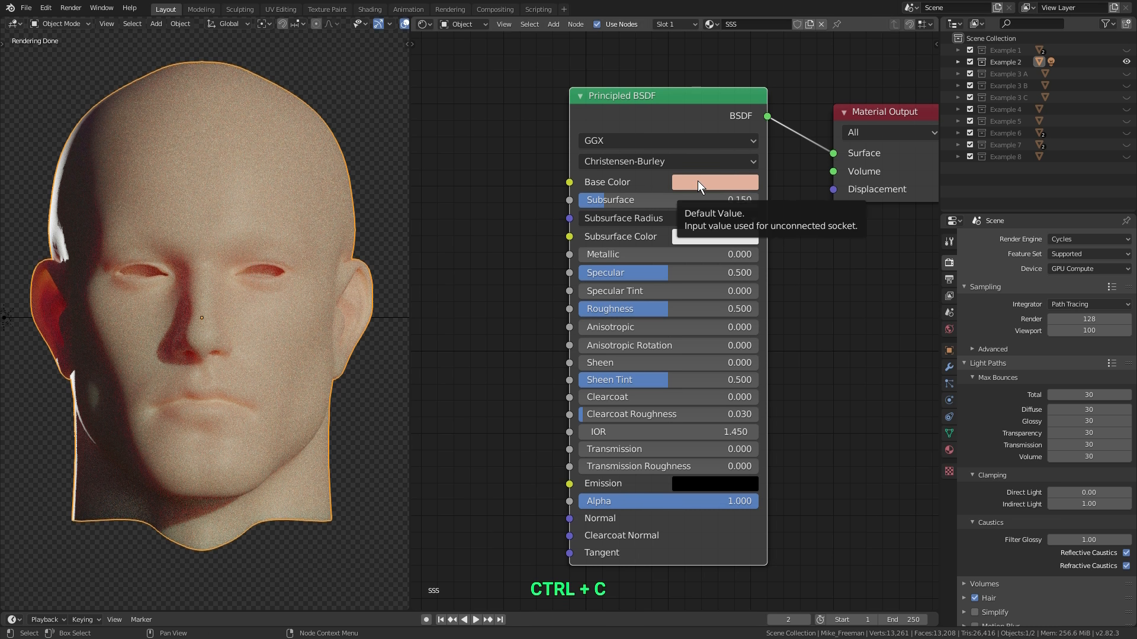
key("ctrl+v")
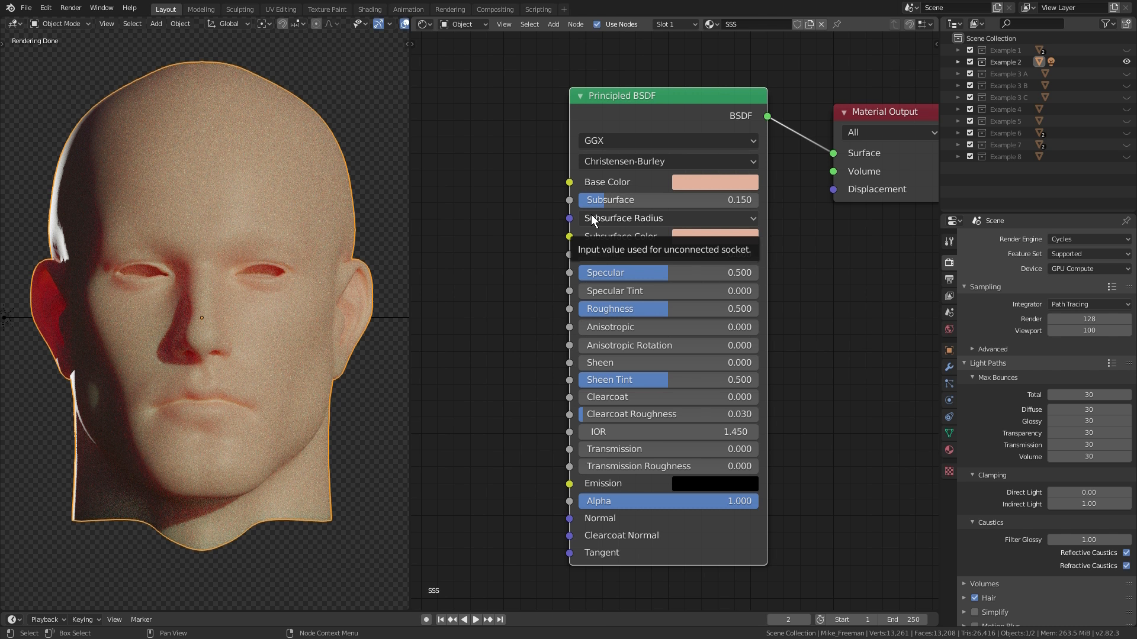
Step: Try a Subsurface Radius of 0.1 for the first value and 1 for the third on the head material
left_click(625, 217)
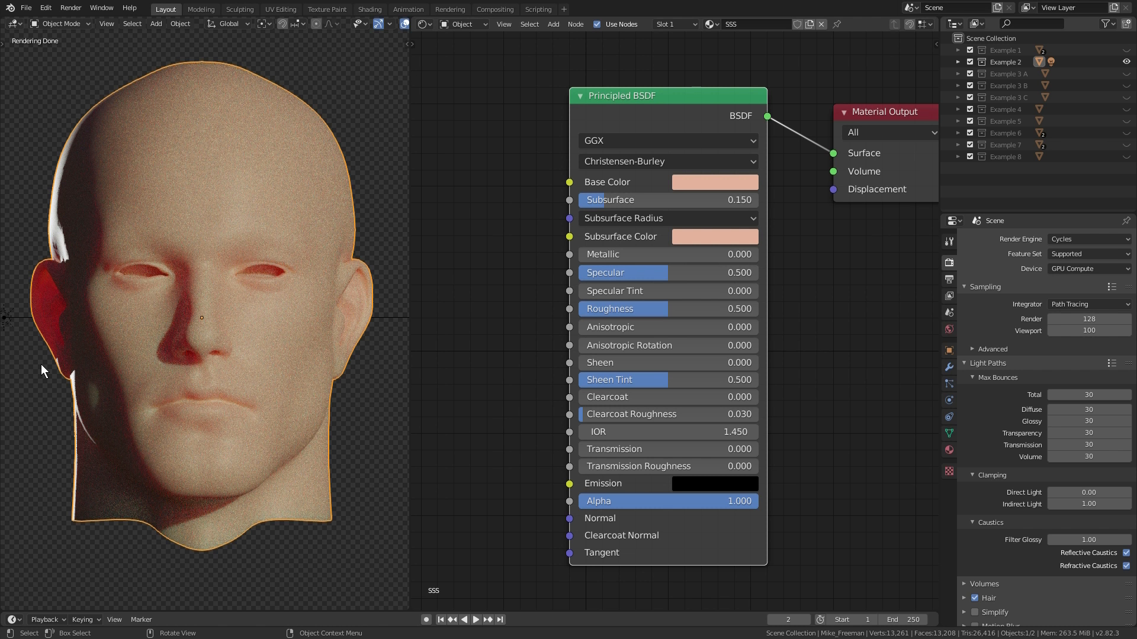
left_click(629, 224)
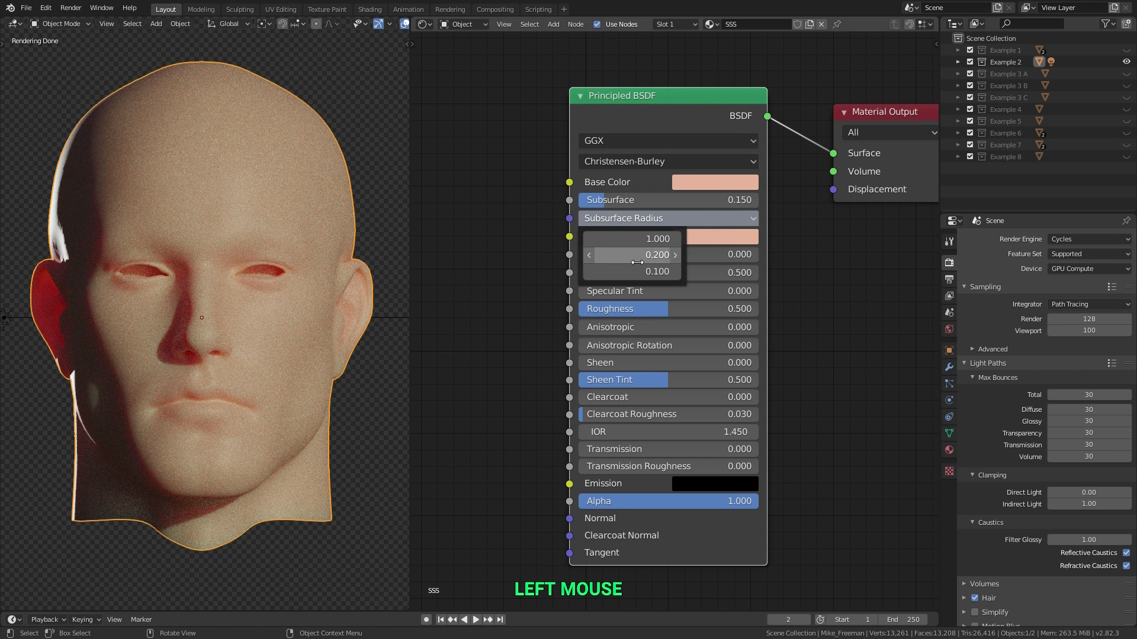
left_click(635, 239)
type("0.1")
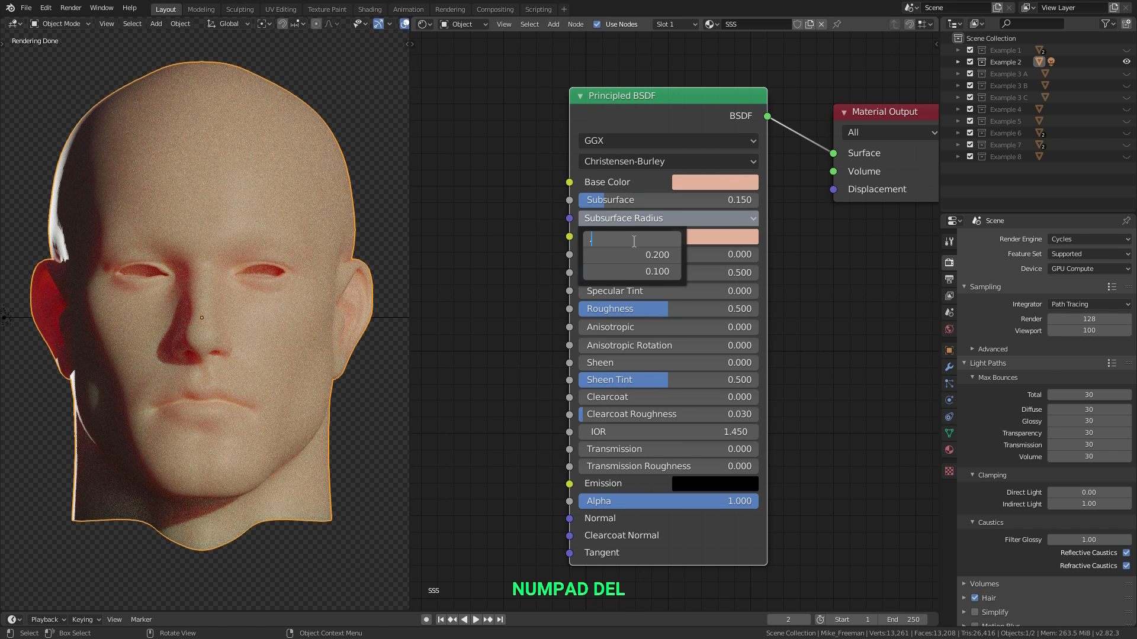
key("Return")
left_click(633, 272)
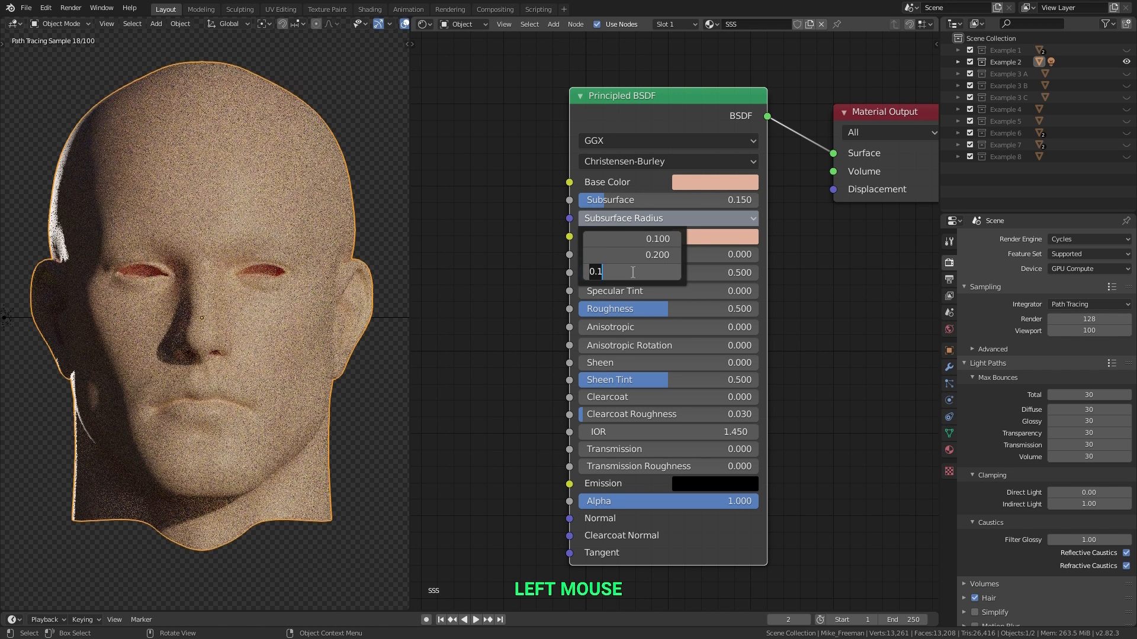
type("1")
key("Return")
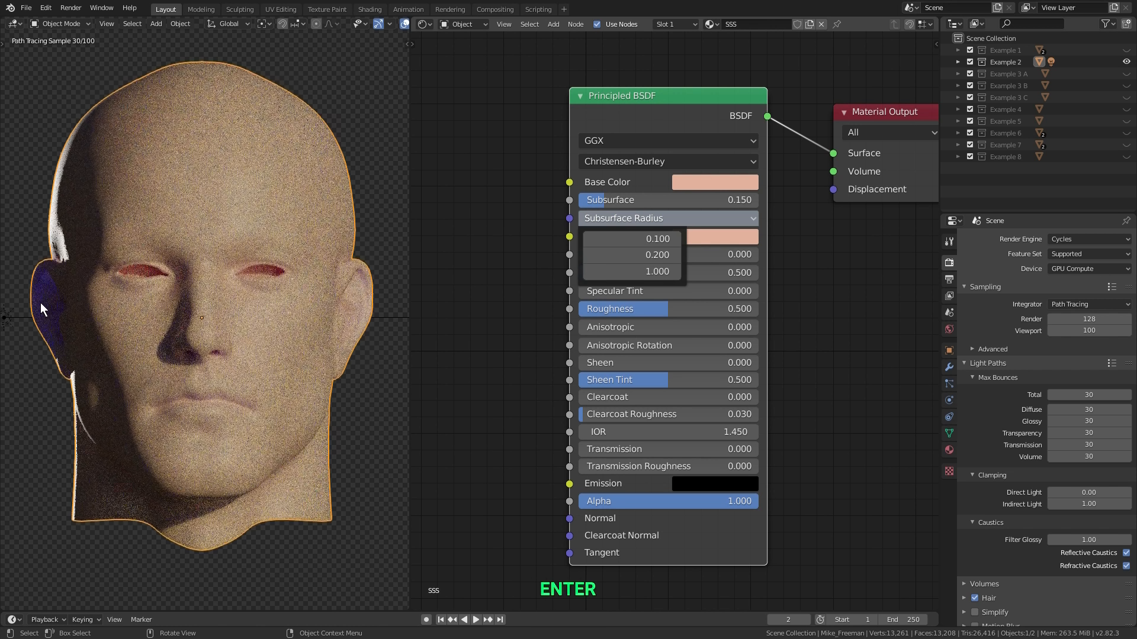
Step: Restore the head material's Subsurface Radius with 0.1 as the third value and 1 as the first
left_click(634, 268)
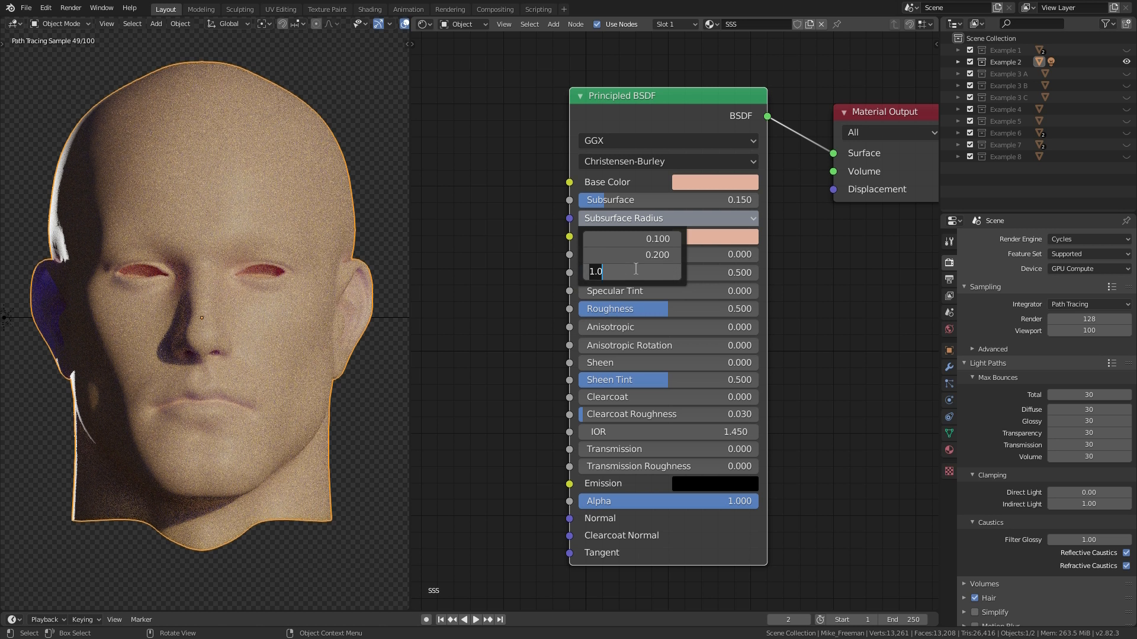
type(".1")
key("Return")
left_click(664, 241)
type("1")
key("Return")
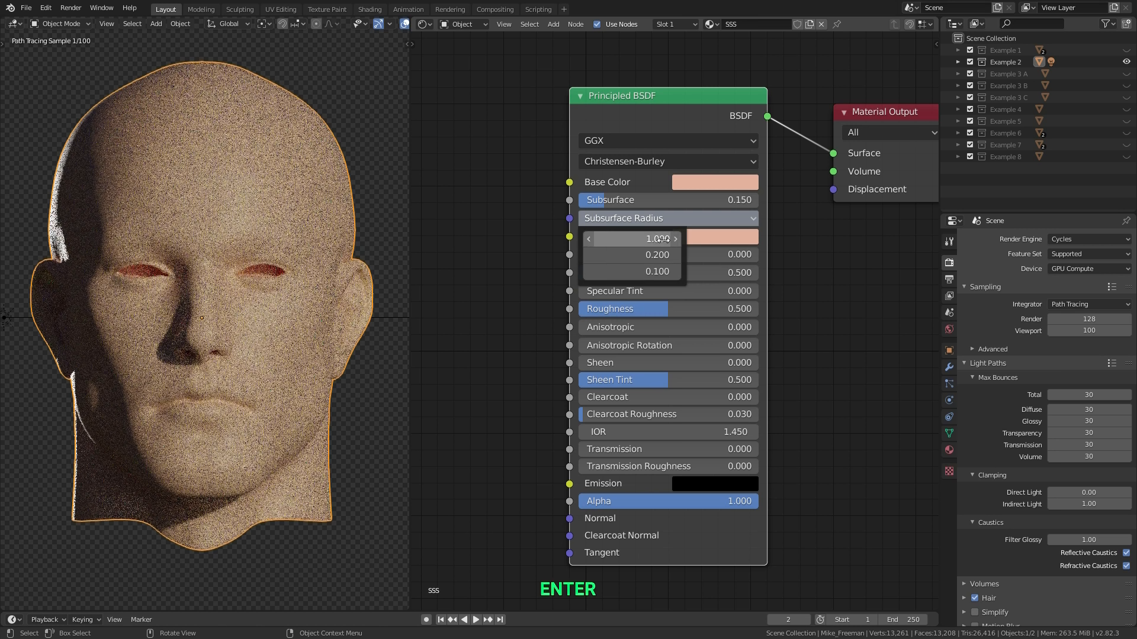
left_click(556, 245)
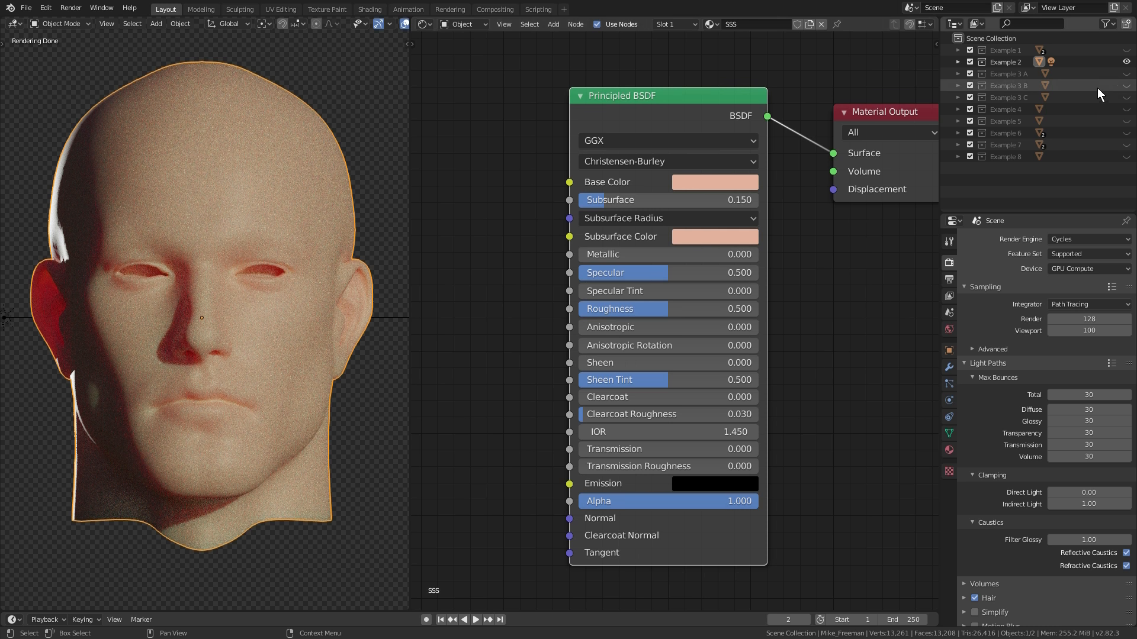
Step: Show only the Example 3 A collection, select its grooved cylinder, and view its highlights from above and the side
left_click(1125, 74, "ctrl")
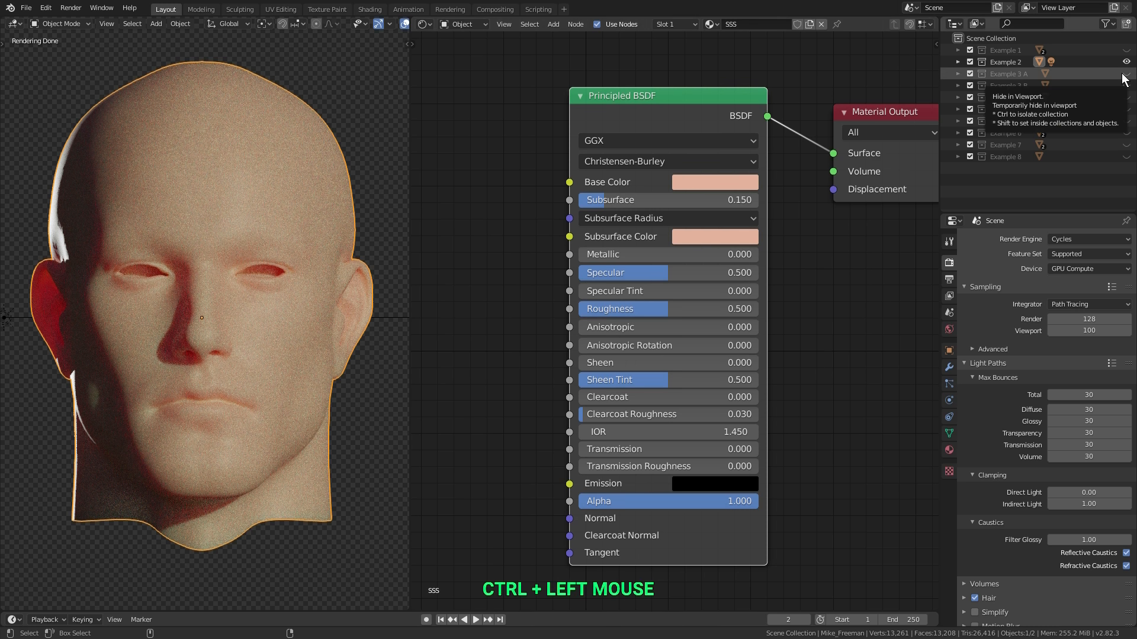
left_click(183, 202)
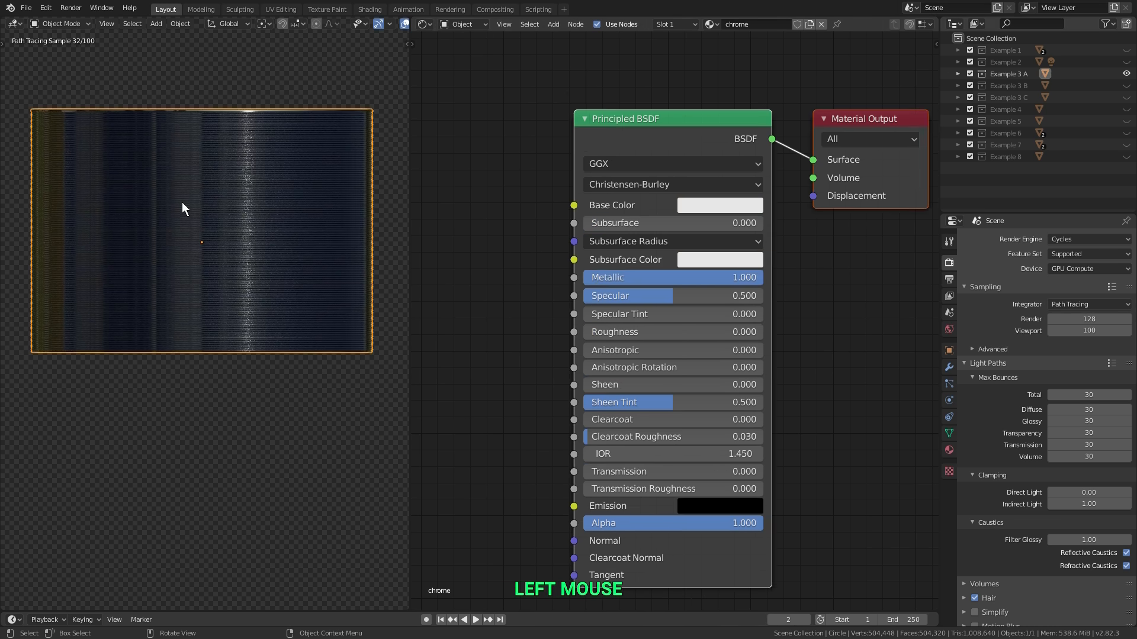
middle_click_drag(182, 202, 269, 324)
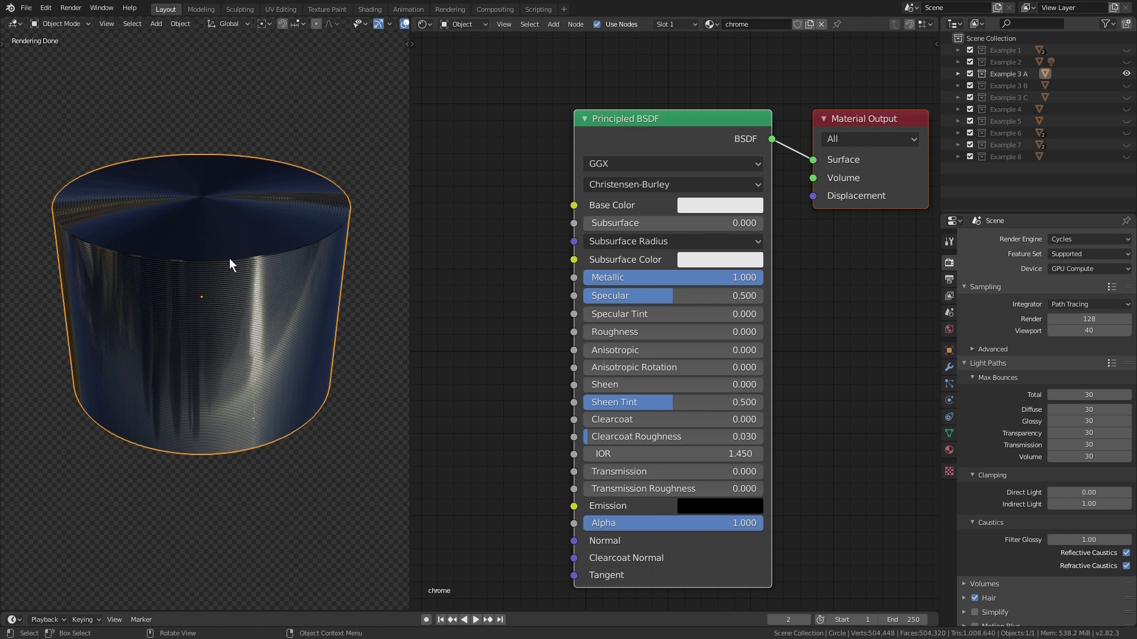
scroll(229, 259, "up", 3)
middle_click_drag(228, 259, 248, 286)
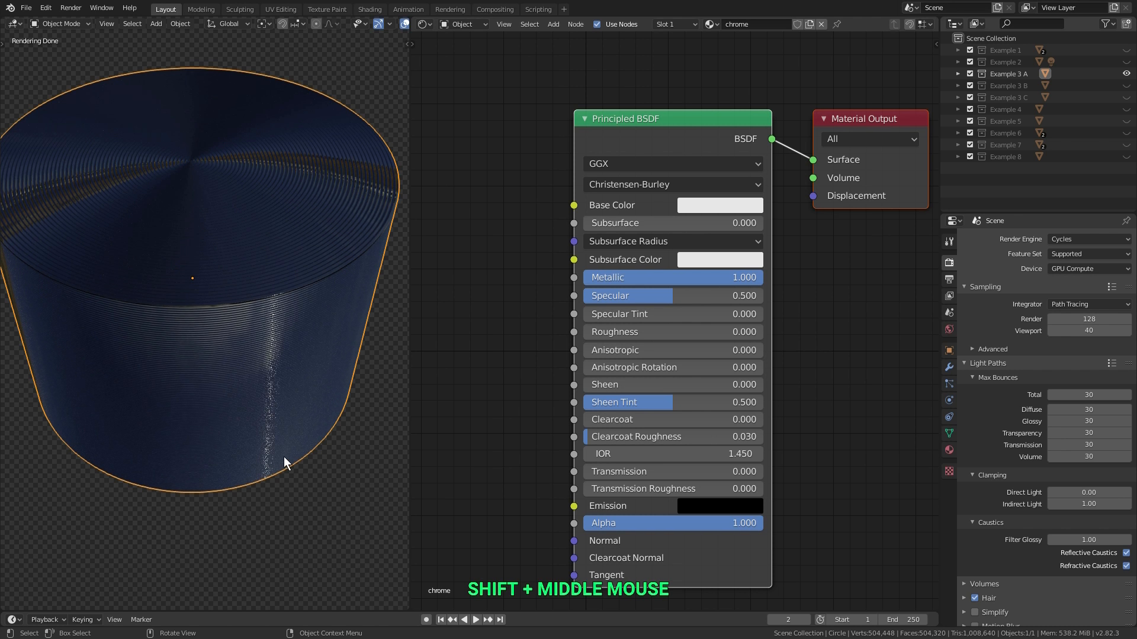
middle_click_drag(271, 375, 246, 267, "ctrl")
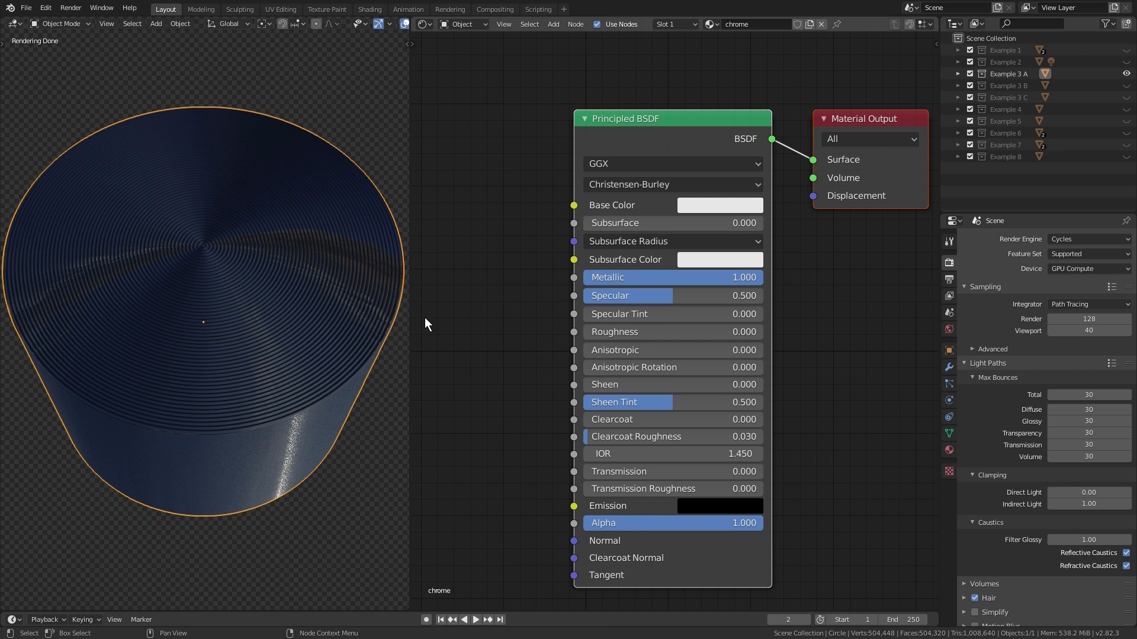
middle_click_drag(250, 516, 221, 341)
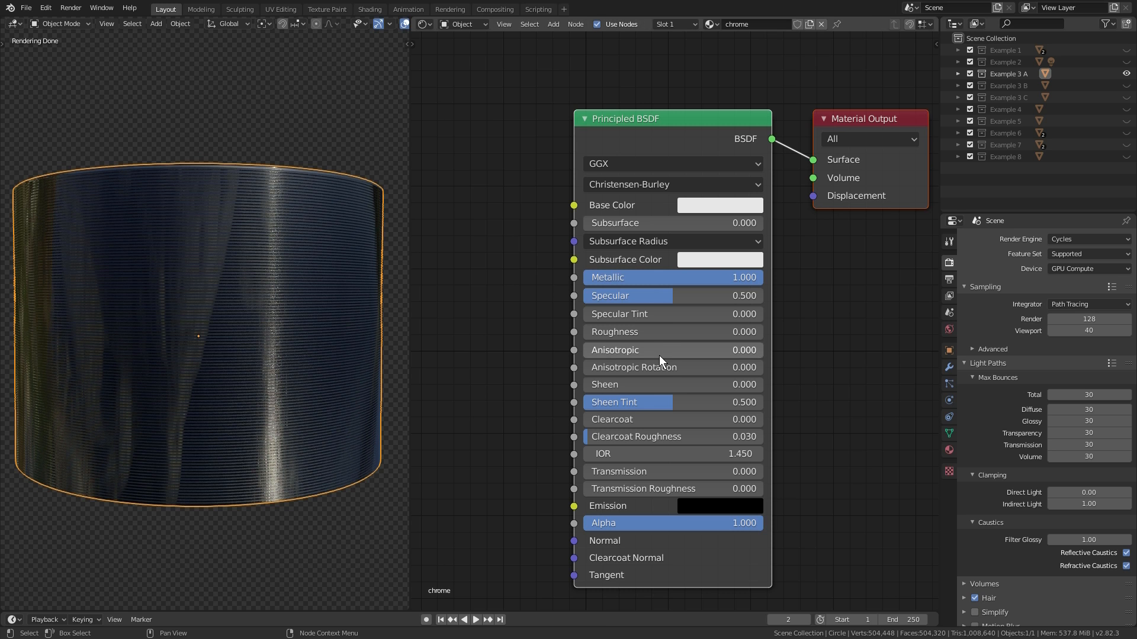
Step: Examine the profile of the cylinder's side grooves in wireframe from the front view
key("KP_1")
middle_click_drag(265, 364, 145, 321, "shift")
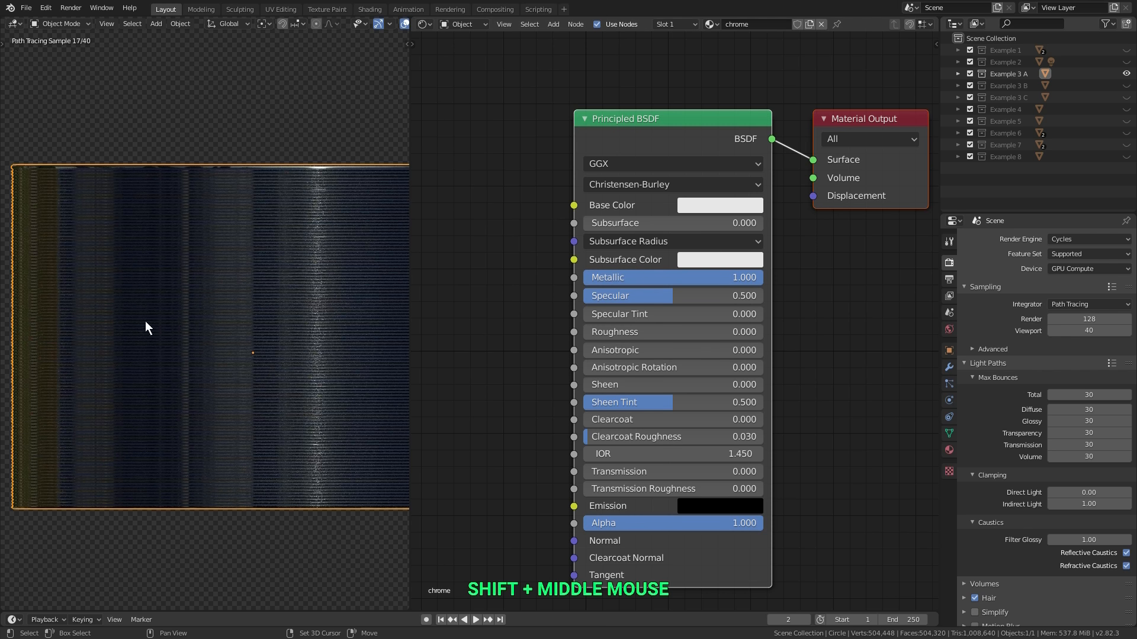
key("shift+z")
scroll(59, 171, "up", 4)
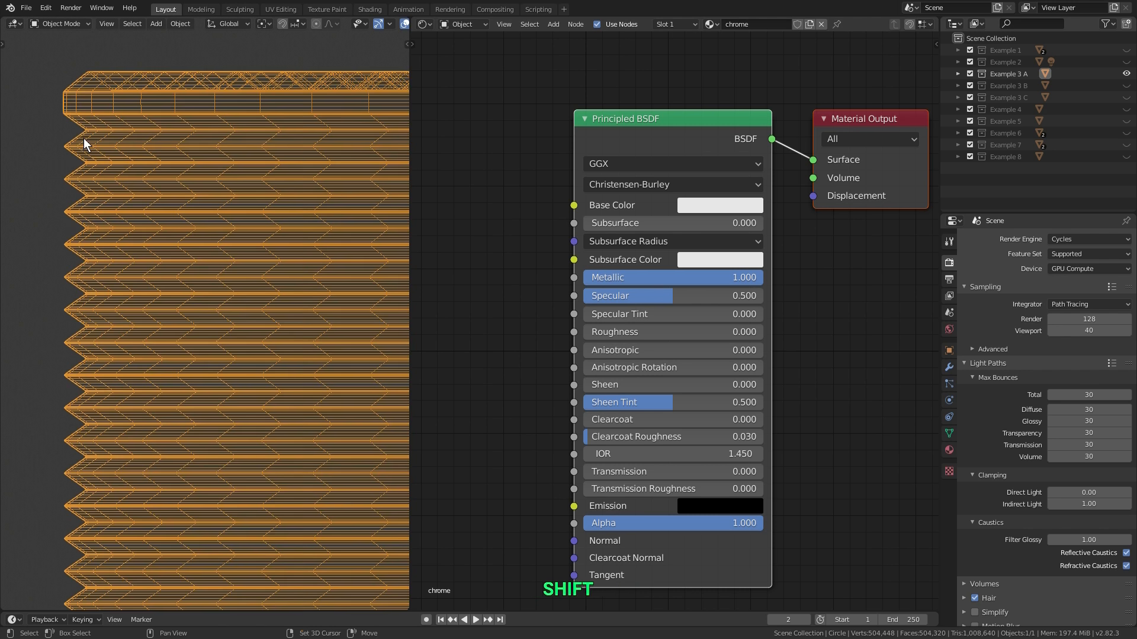
middle_click_drag(84, 139, 135, 214, "shift")
scroll(119, 193, "up", 1)
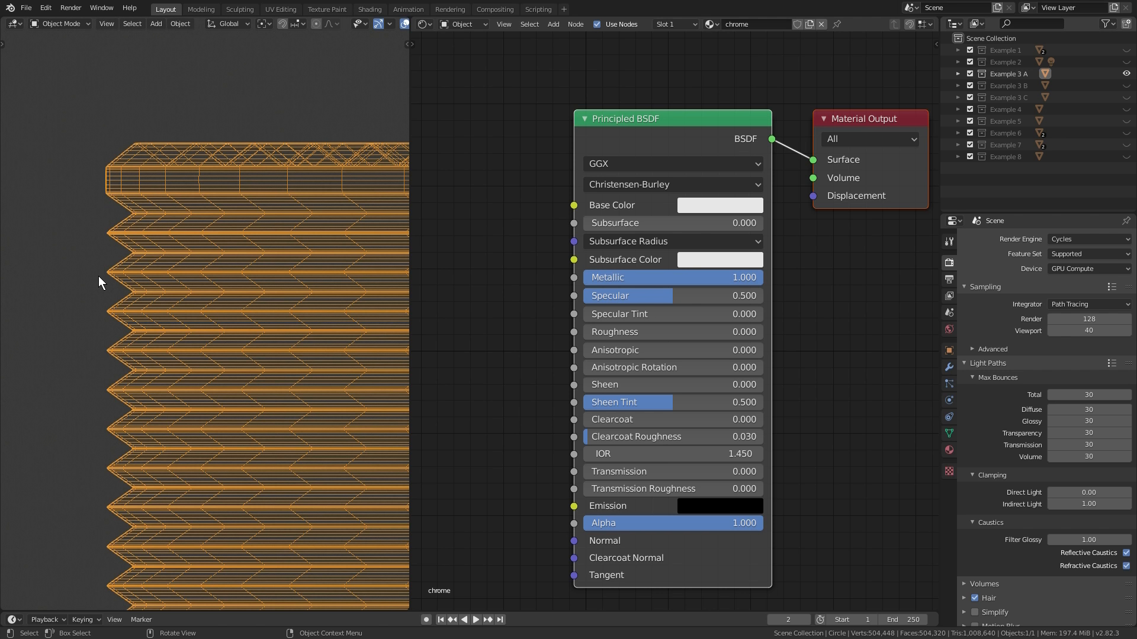
scroll(121, 275, "down", 5)
middle_click_drag(206, 303, 129, 190)
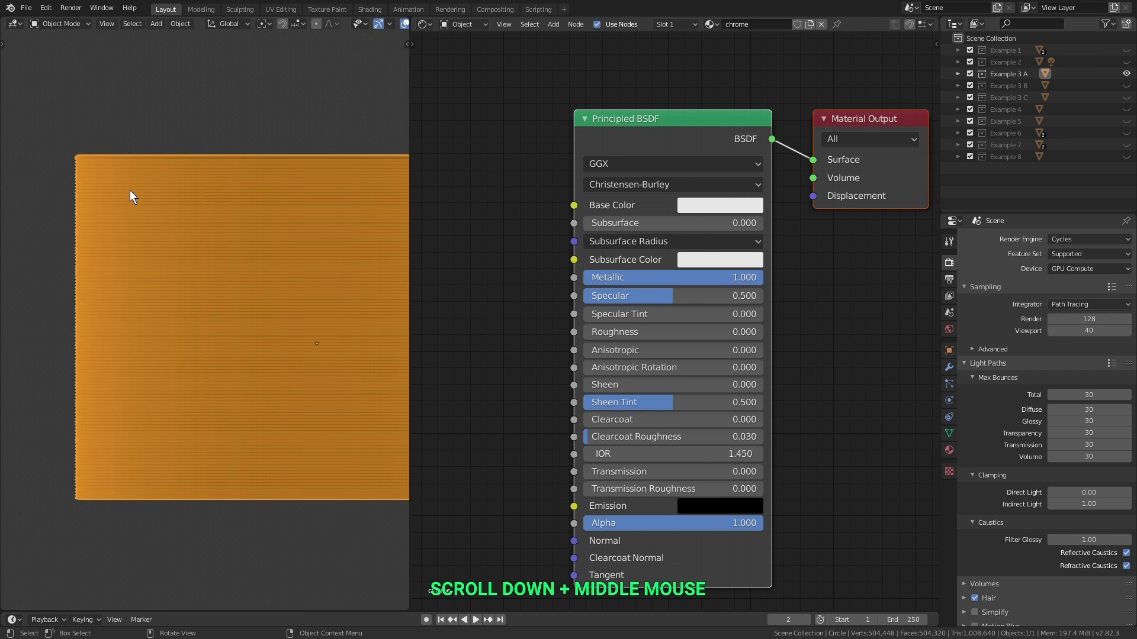
Step: Show only the Example 3 B collection, select its smooth cylinder, and return the viewport to rendered shading
left_click(1126, 87, "ctrl")
left_click(268, 257)
middle_click_drag(269, 257, 188, 278, "shift")
key("shift+z")
mouse_move(219, 230)
middle_mouse_down("shift")
mouse_move(219, 287)
mouse_move(207, 284)
mouse_move(212, 251)
mouse_move(223, 296)
mouse_move(228, 283)
middle_mouse_up("shift")
middle_click_drag(229, 285, 241, 265, "ctrl")
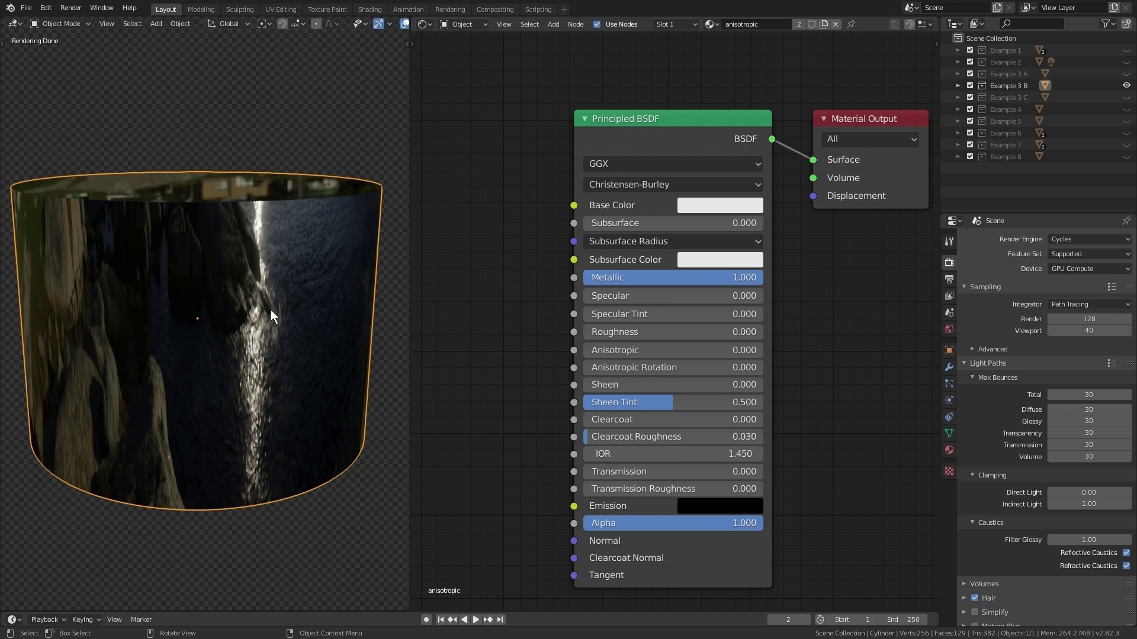
Step: Set the cylinder material's Anisotropic to 1.000 and its Roughness to 0.227
left_click_drag(624, 350, 764, 350)
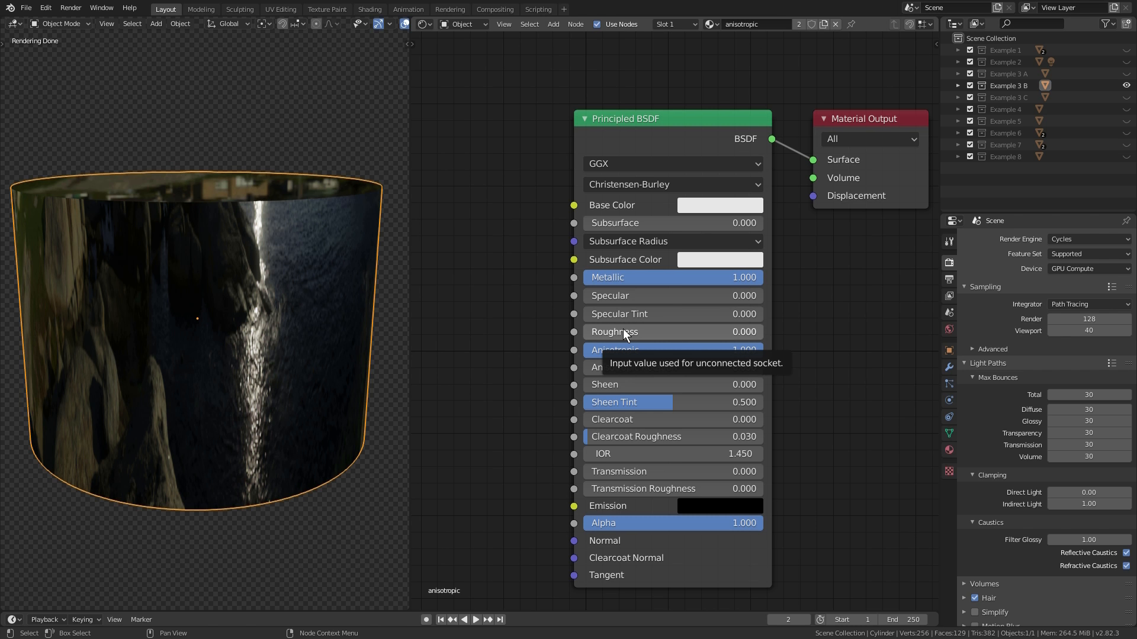
left_click_drag(630, 331, 660, 331)
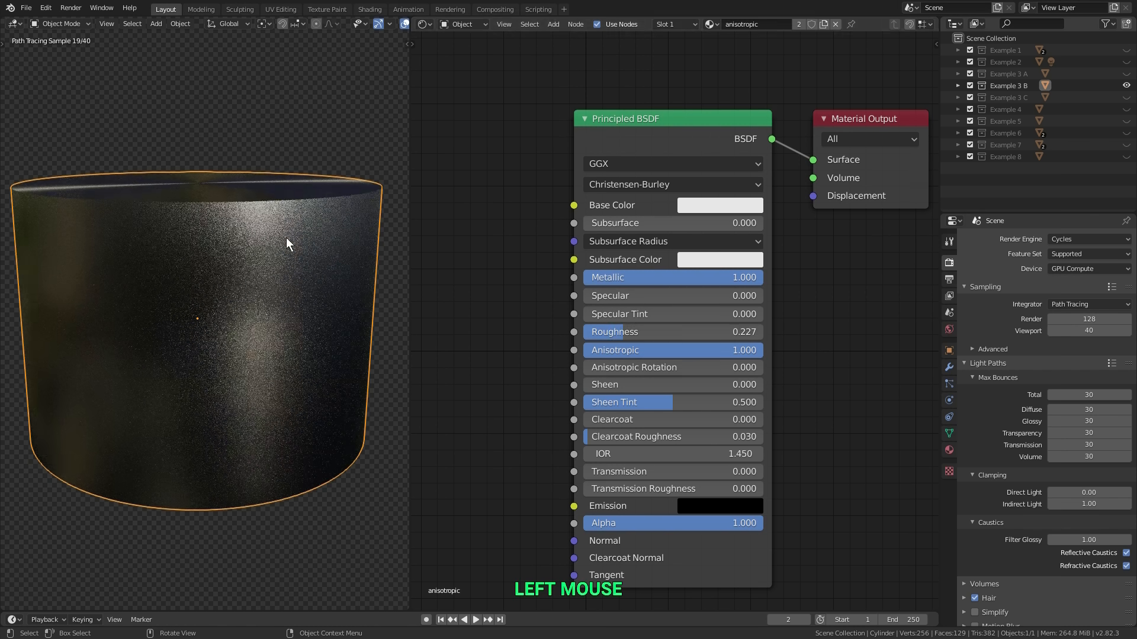
middle_click_drag(286, 236, 261, 208)
scroll(262, 270, "down", 3, "shift")
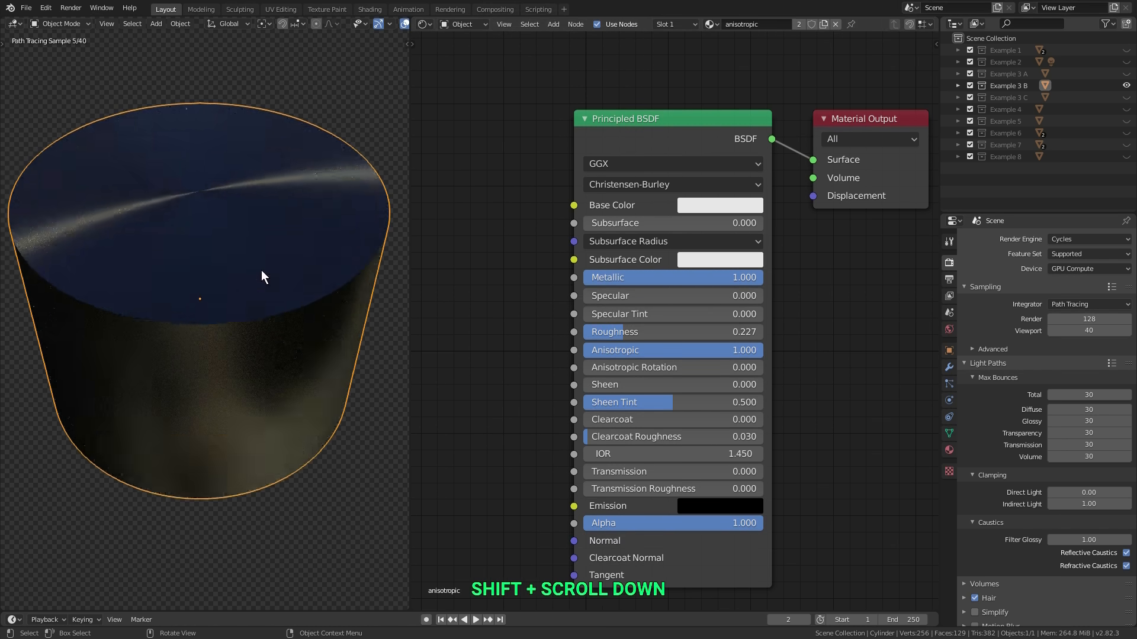
middle_click_drag(261, 270, 238, 297)
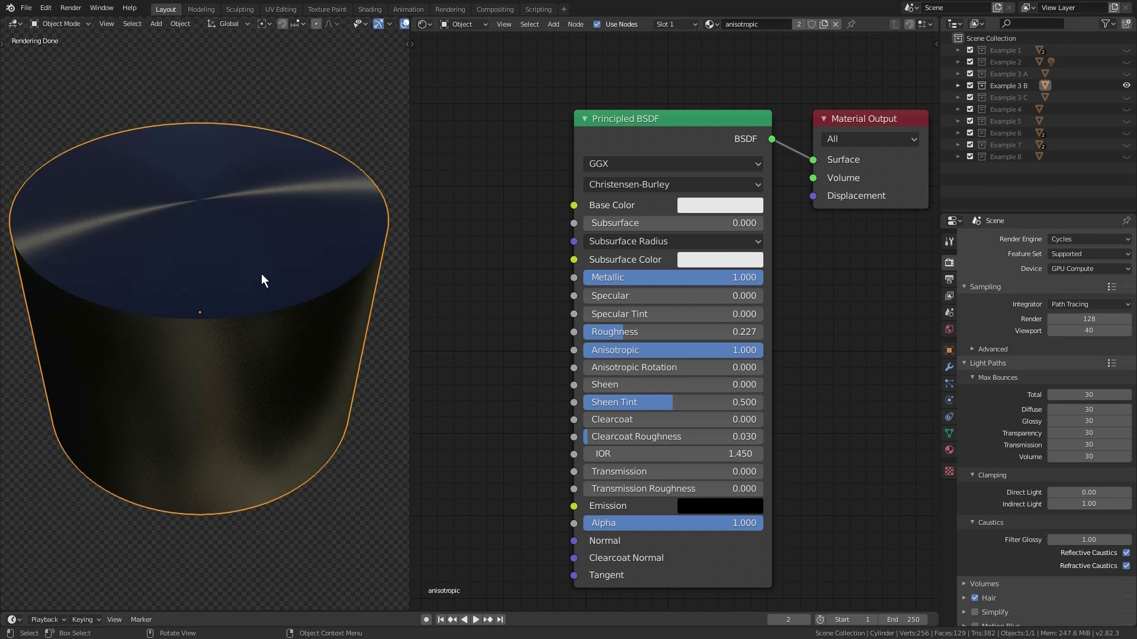
Step: Try a small Anisotropic Rotation on the cylinder's material and cancel the change
mouse_move(631, 368)
left_mouse_down()
mouse_move(657, 368)
mouse_move(634, 367)
left_mouse_up()
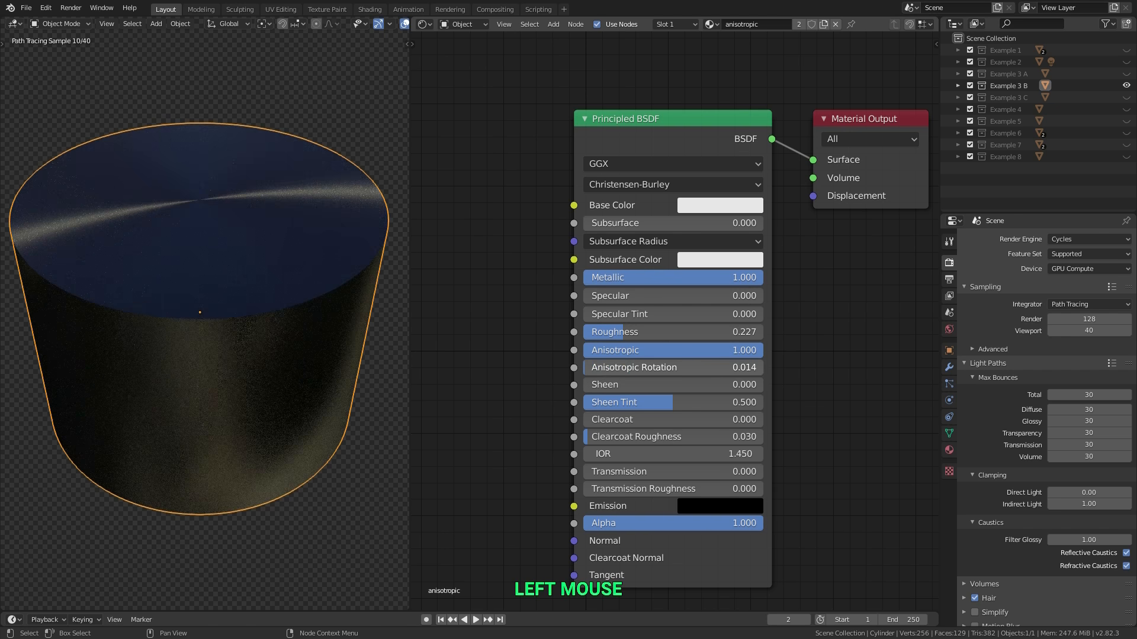
key("Escape")
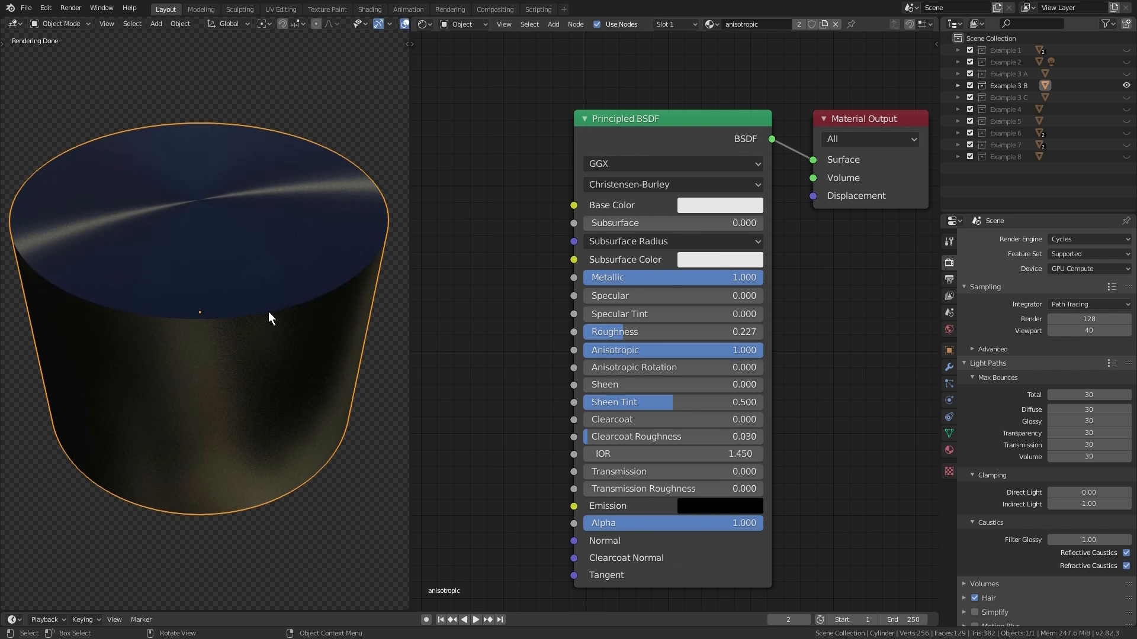
mouse_move(268, 311)
middle_mouse_down()
mouse_move(229, 261)
mouse_move(223, 315)
mouse_move(222, 272)
mouse_move(221, 285)
middle_mouse_up()
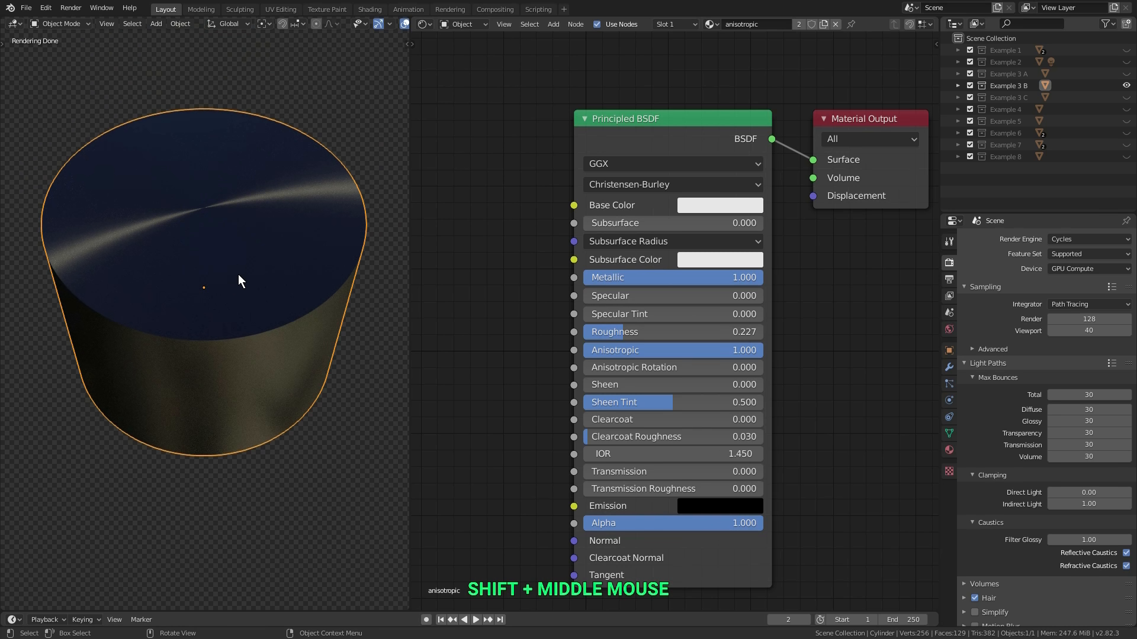
Step: In Edit Mode from the top view, duplicate the whole cylinder mesh, offset about 0.48 m in X and -0.21 m in Y
key("KP_7")
key("Tab")
scroll(287, 233, "down", 3)
key("a")
middle_click_drag(287, 233, 193, 231, "shift")
scroll(254, 281, "up", 1)
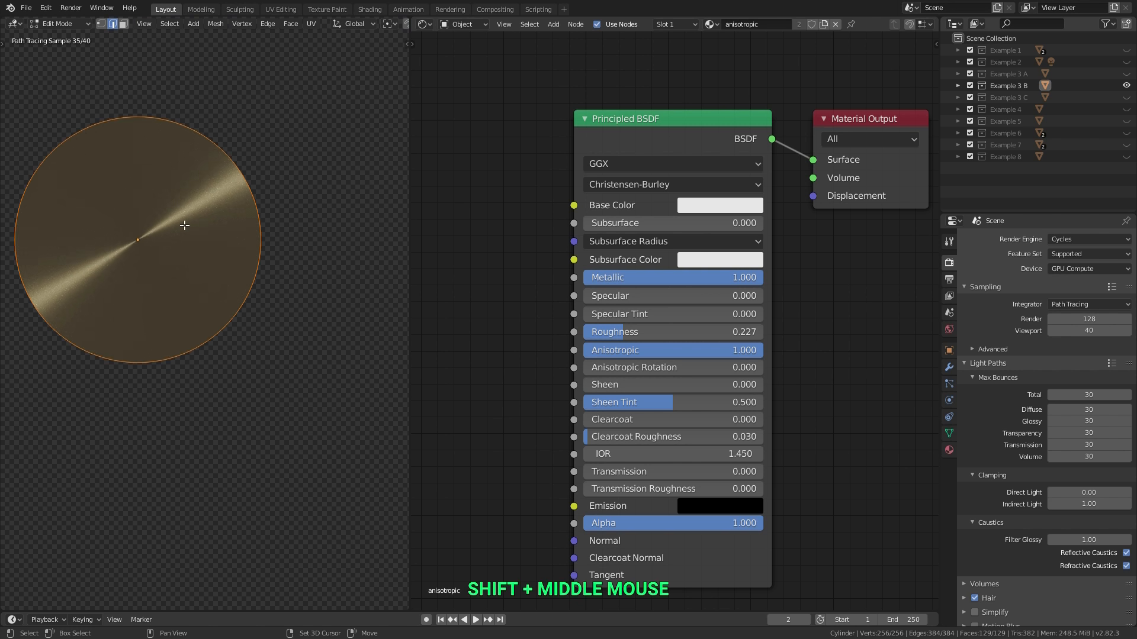
key("shift+d")
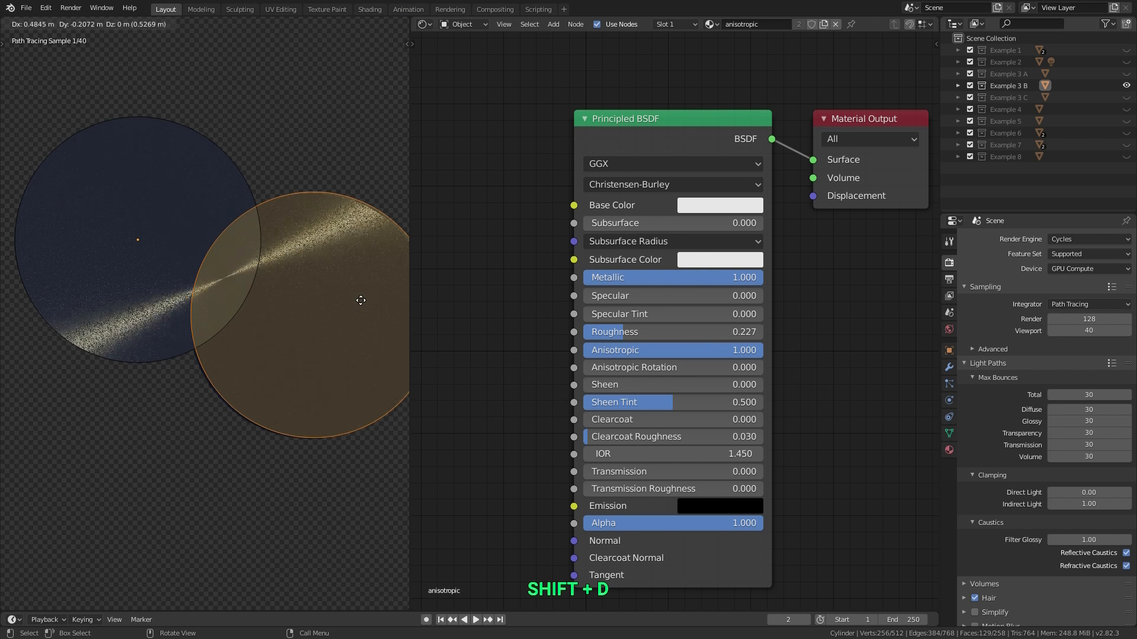
left_click(360, 300)
middle_click_drag(360, 299, 241, 294, "shift")
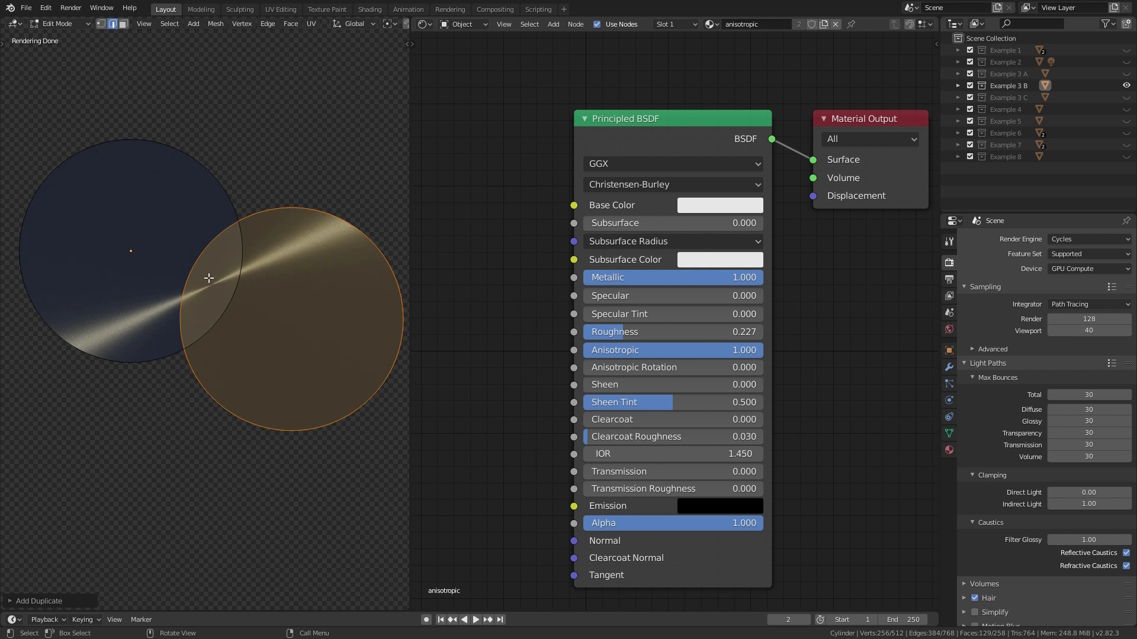
Step: Check the anisotropic highlight across both cylinders in Object Mode and undo the mesh duplication
key("Tab")
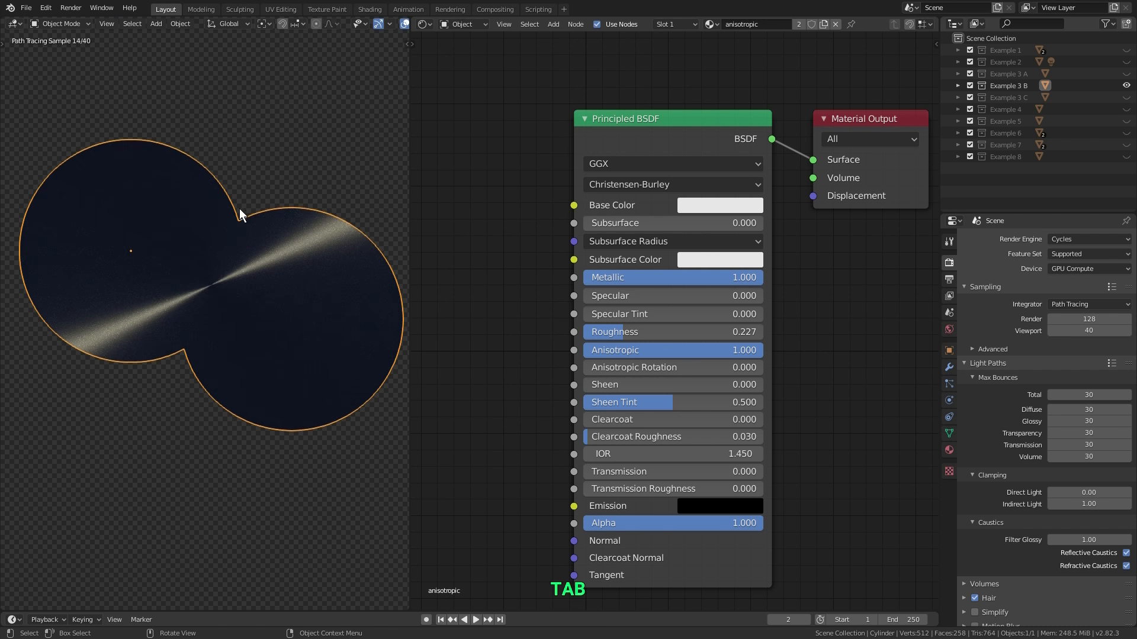
key("Tab")
key("ctrl+z")
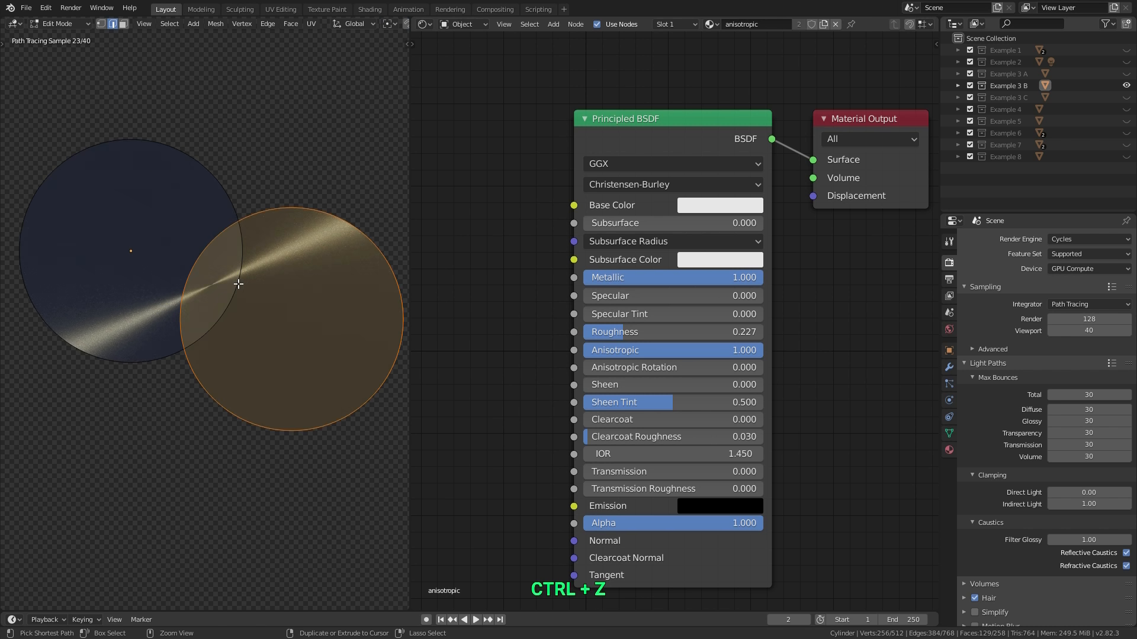
middle_click_drag(237, 285, 186, 246)
scroll(187, 247, "up", 3)
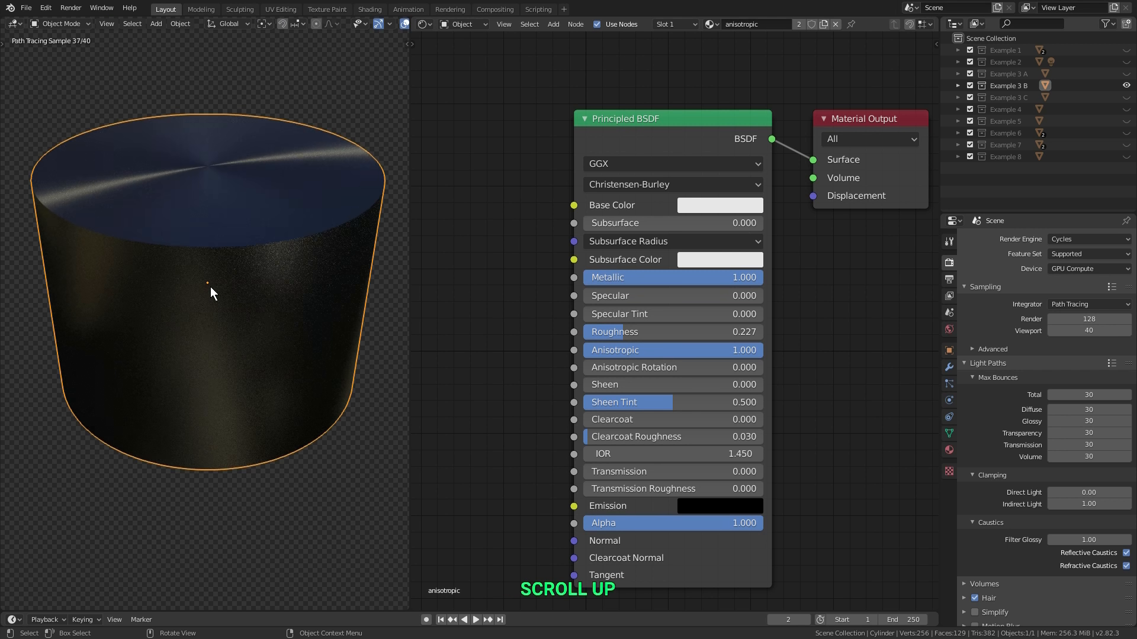
Step: Show only the Example 3 C collection and select its box to view the anisotropic highlight on the top face
left_click(1126, 98, "ctrl")
scroll(301, 187, "down", 3)
middle_click_drag(300, 187, 222, 290)
left_click(284, 191)
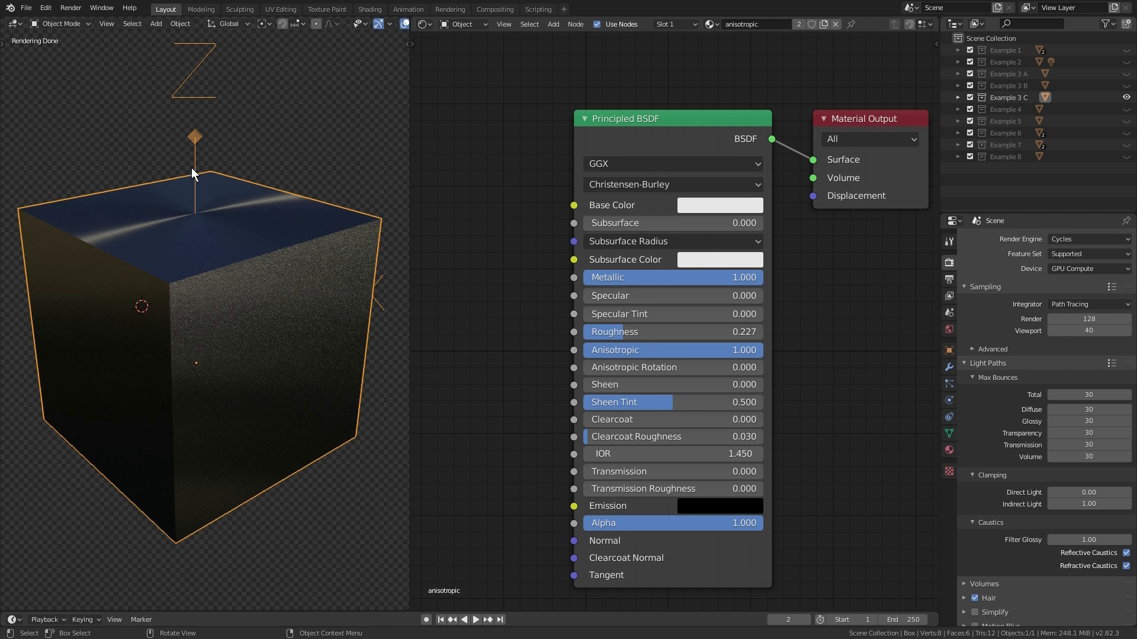
middle_click_drag(193, 211, 186, 226)
middle_click_drag(179, 284, 202, 330)
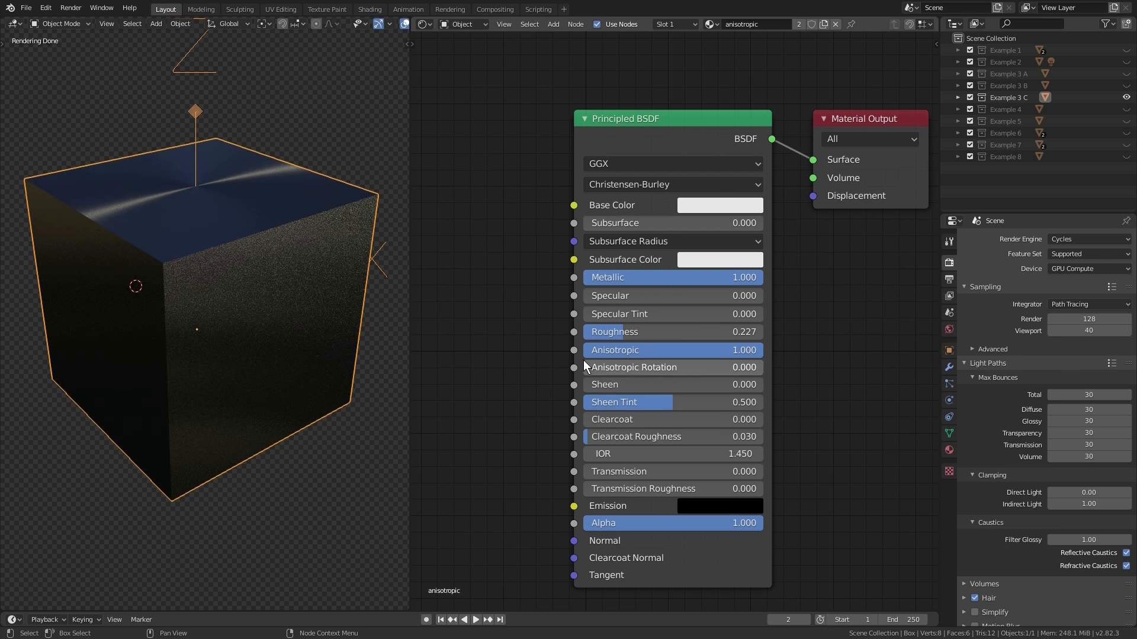
Step: Add a Tangent input node to the anisotropic material and connect it to the Principled BSDF's Tangent input
middle_click_drag(584, 360, 640, 324)
key("shift+a")
mouse_move(467, 332)
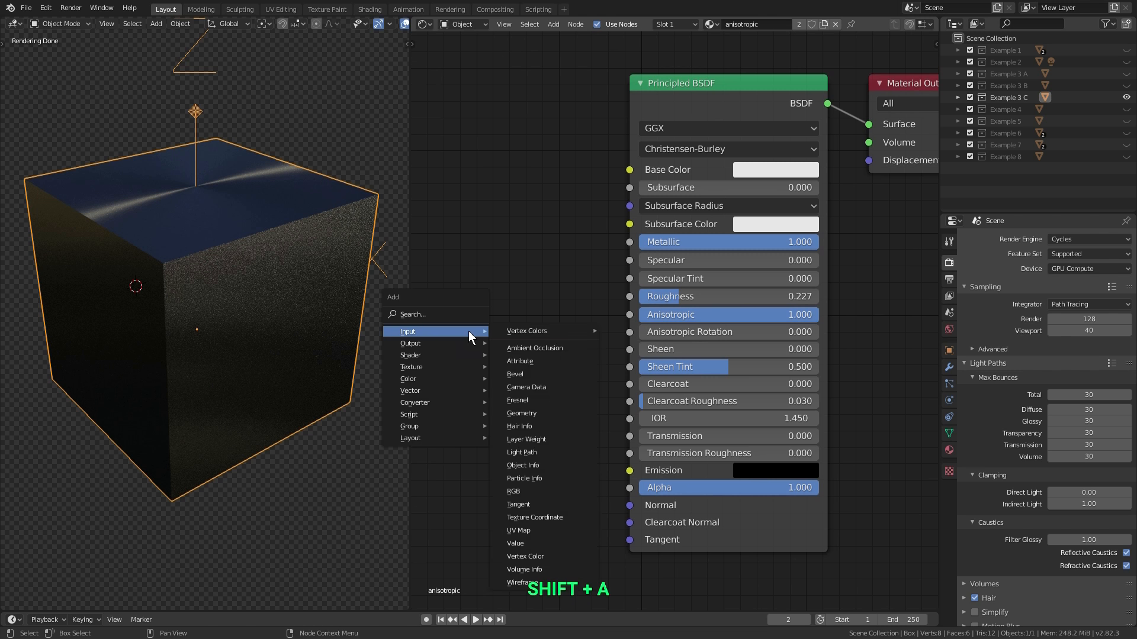
left_click(548, 506)
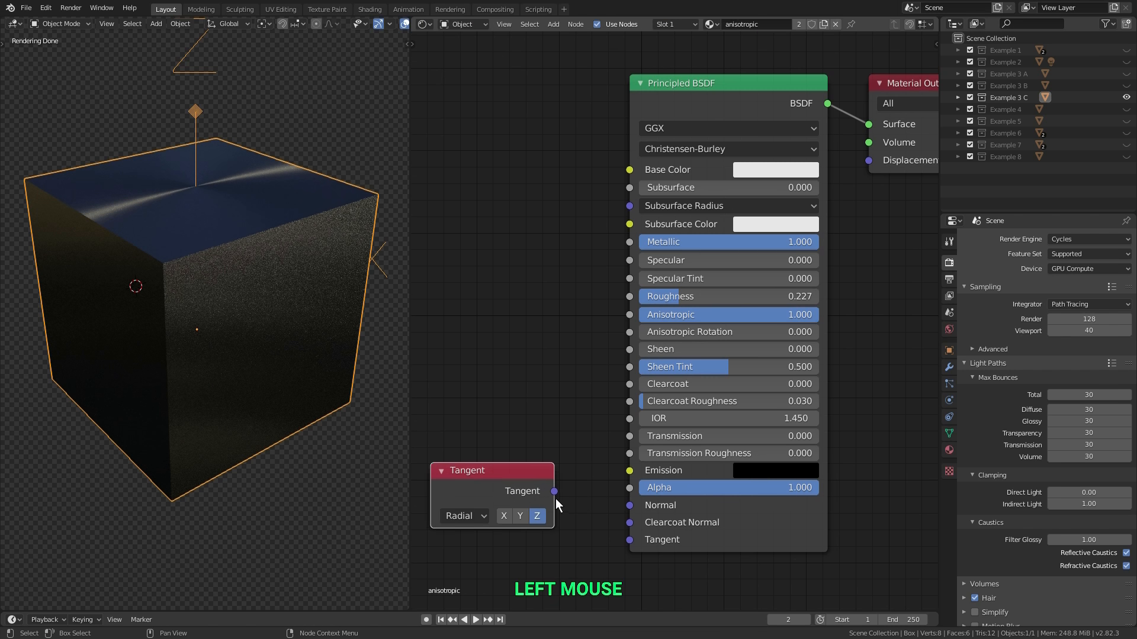
left_click_drag(555, 499, 569, 497)
left_click_drag(625, 541, 627, 540)
Step: Try the Y and X radial axes on the Tangent node to compare the box's highlights, and return to Z
left_click(520, 519)
left_click(507, 516)
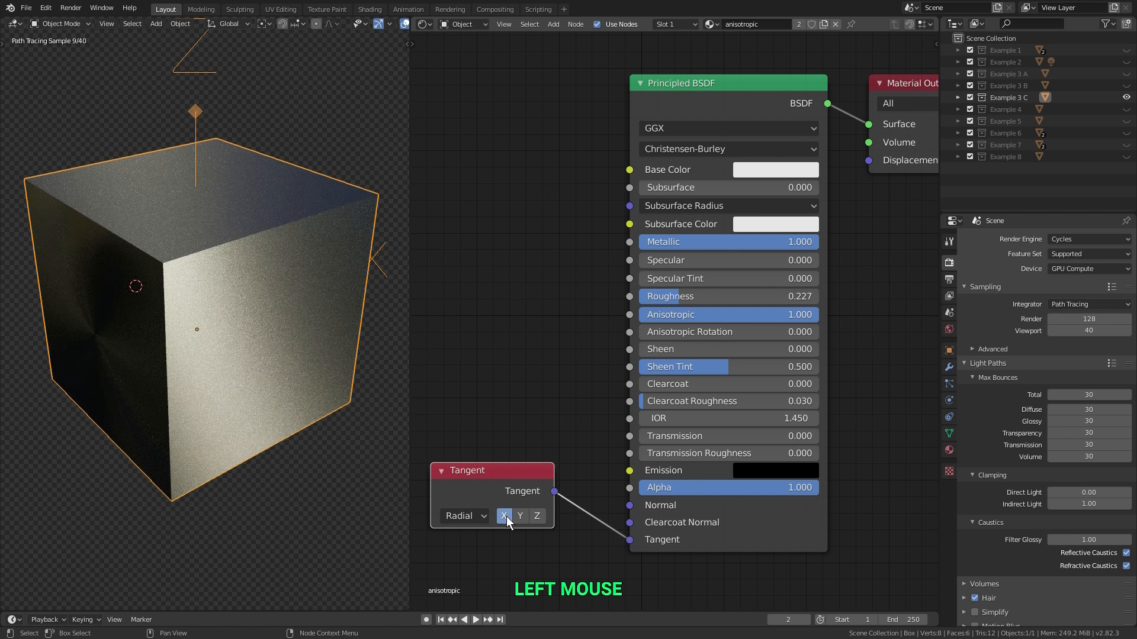
left_click(519, 518)
left_click(532, 518)
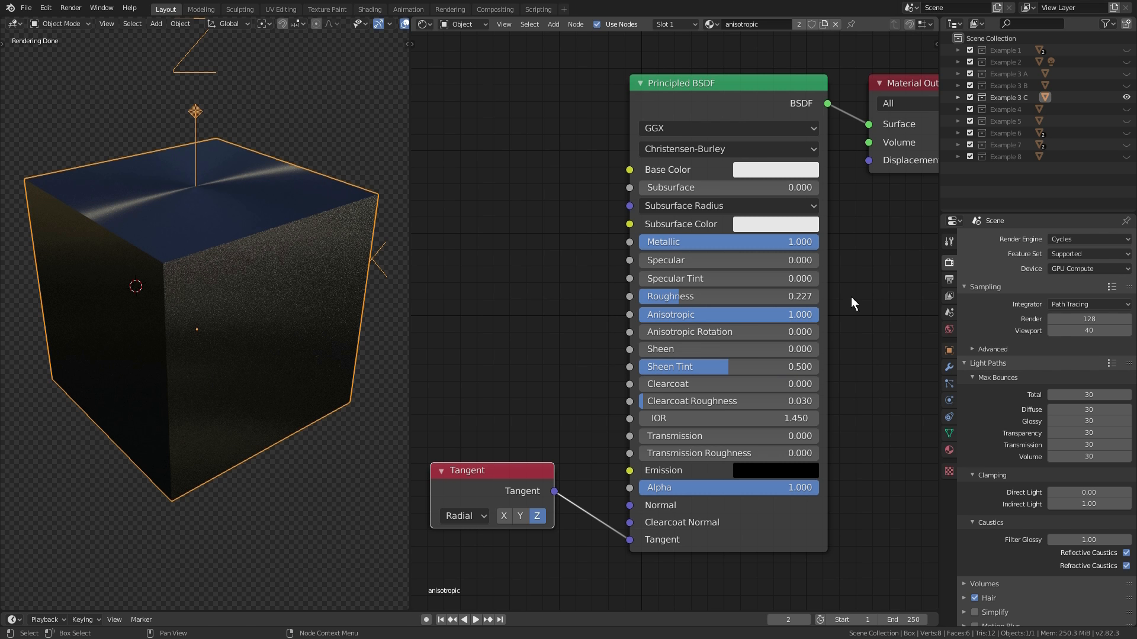
Step: Show only the Example 4 collection, select the purple cloth and set the viewport shading to Material Preview
left_click(1126, 109, "ctrl")
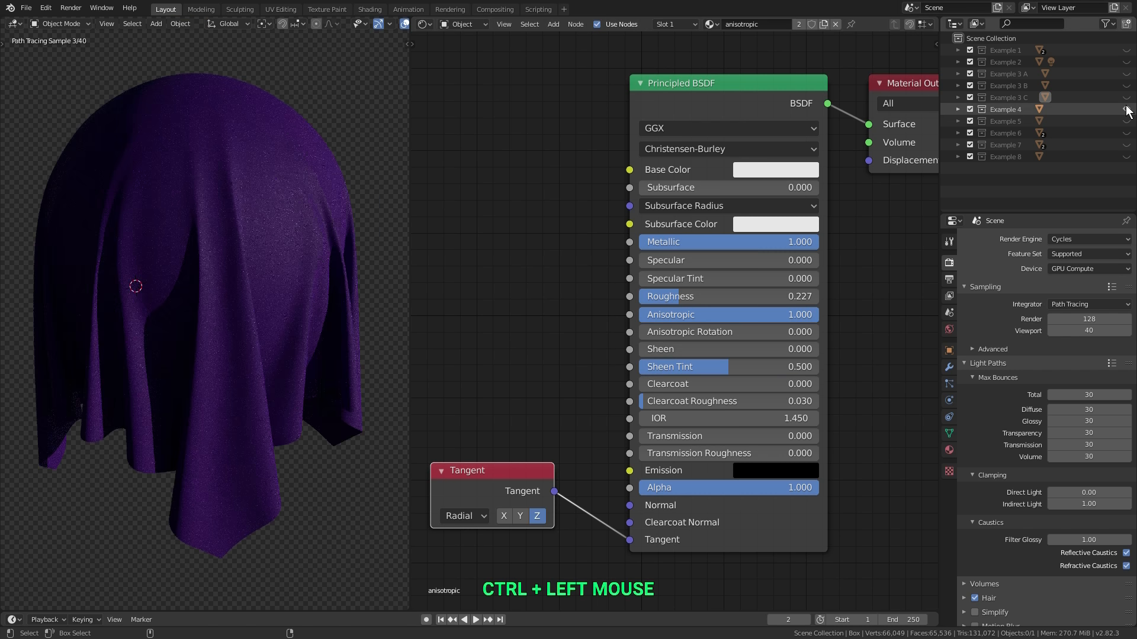
left_click(241, 236)
middle_click_drag(539, 270, 462, 278)
key("z")
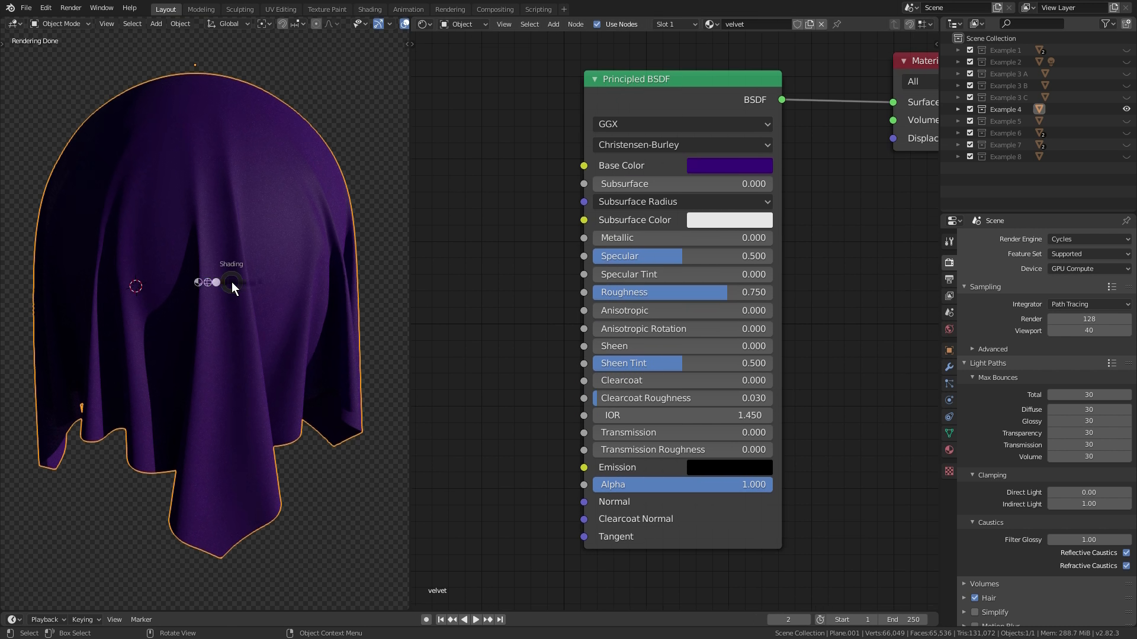
left_click(236, 349)
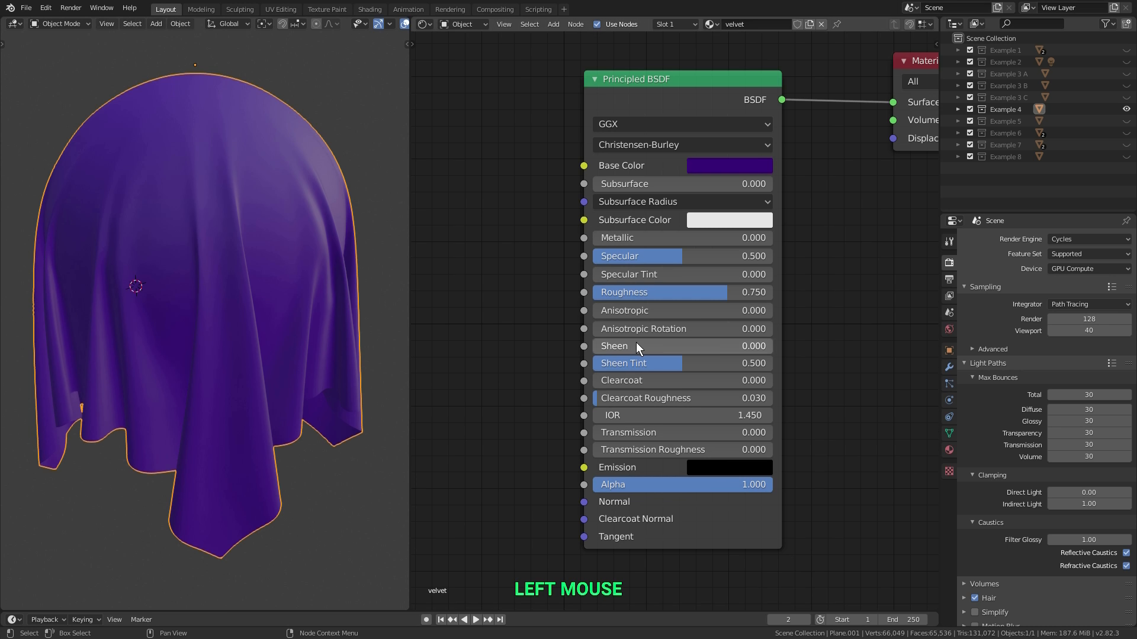
Step: Raise the velvet material's Sheen to 1.0, and push it beyond the slider range to 5
left_click_drag(627, 344, 712, 346)
left_click(711, 346)
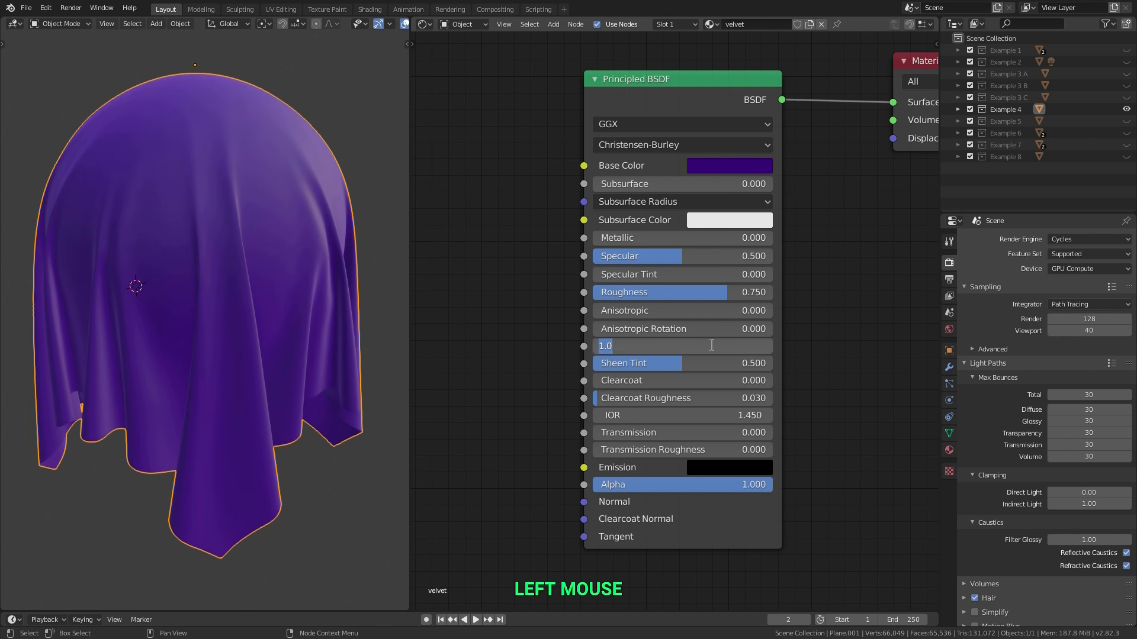
type("5")
key("Return")
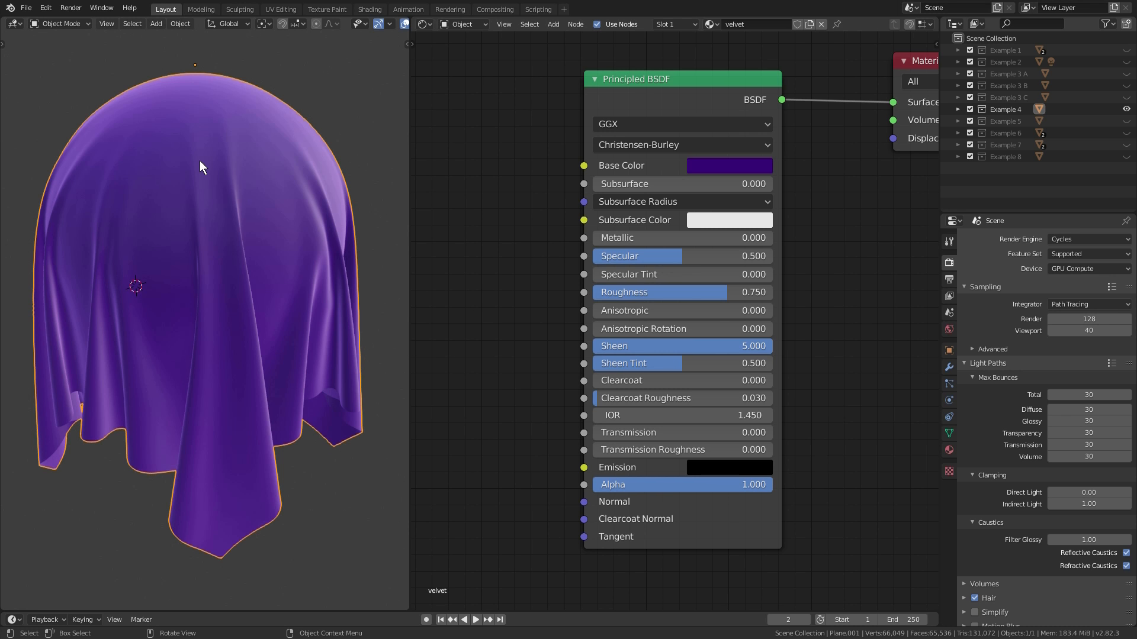
Step: Set the velvet material's Sheen to 4.727 and try a different Sheen Tint, cancelling the tint change
mouse_move(200, 161)
middle_mouse_down()
mouse_move(186, 180)
mouse_move(253, 172)
mouse_move(190, 162)
mouse_move(210, 172)
middle_mouse_up()
mouse_move(691, 346)
left_mouse_down()
mouse_move(675, 346)
mouse_move(764, 350)
left_mouse_up()
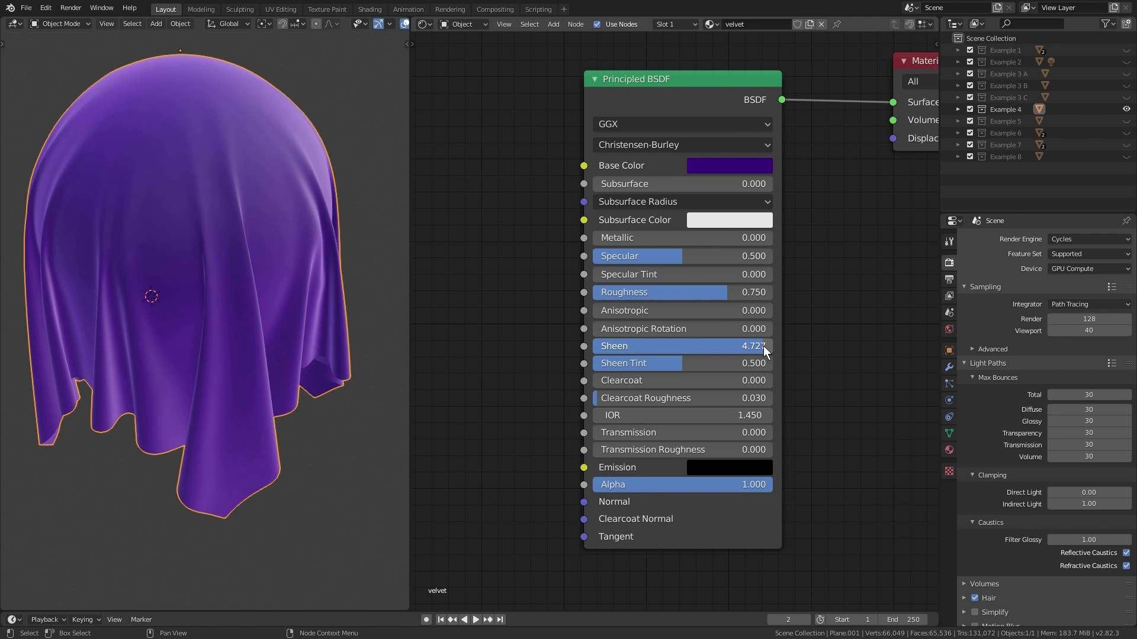
mouse_move(697, 364)
left_mouse_down()
mouse_move(793, 365)
mouse_move(746, 365)
mouse_move(770, 364)
left_mouse_up()
key("Escape")
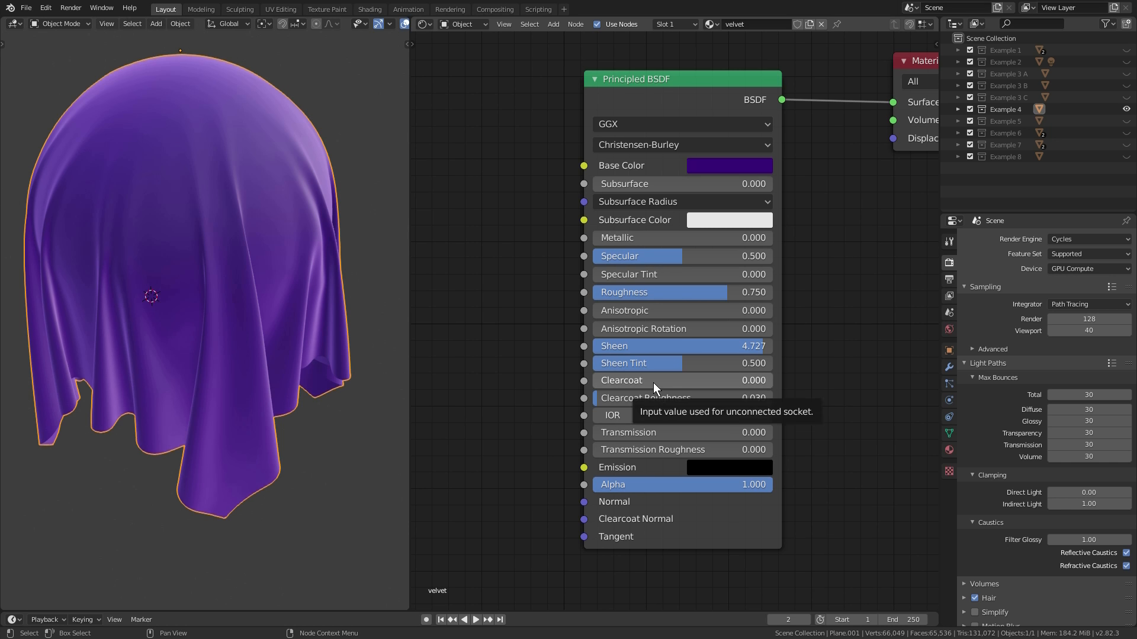
Step: Show only the Example 5 collection, select the monkey head and examine its red metallic surface
left_click(1128, 122, "ctrl")
left_click(260, 215)
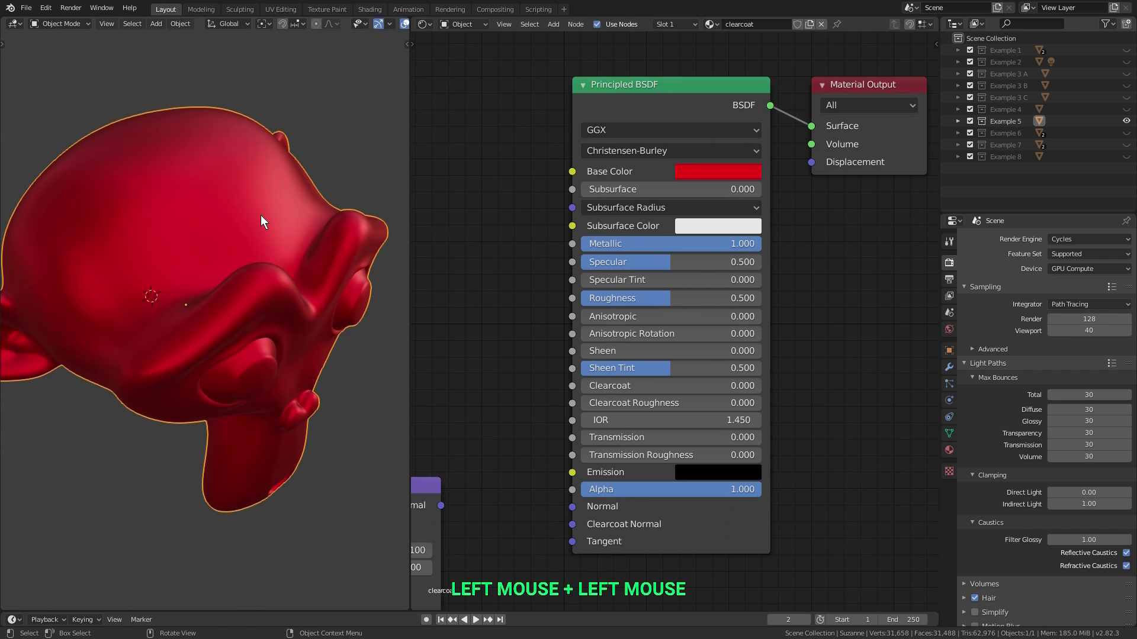
middle_click_drag(261, 215, 220, 225)
scroll(262, 344, "up", 3)
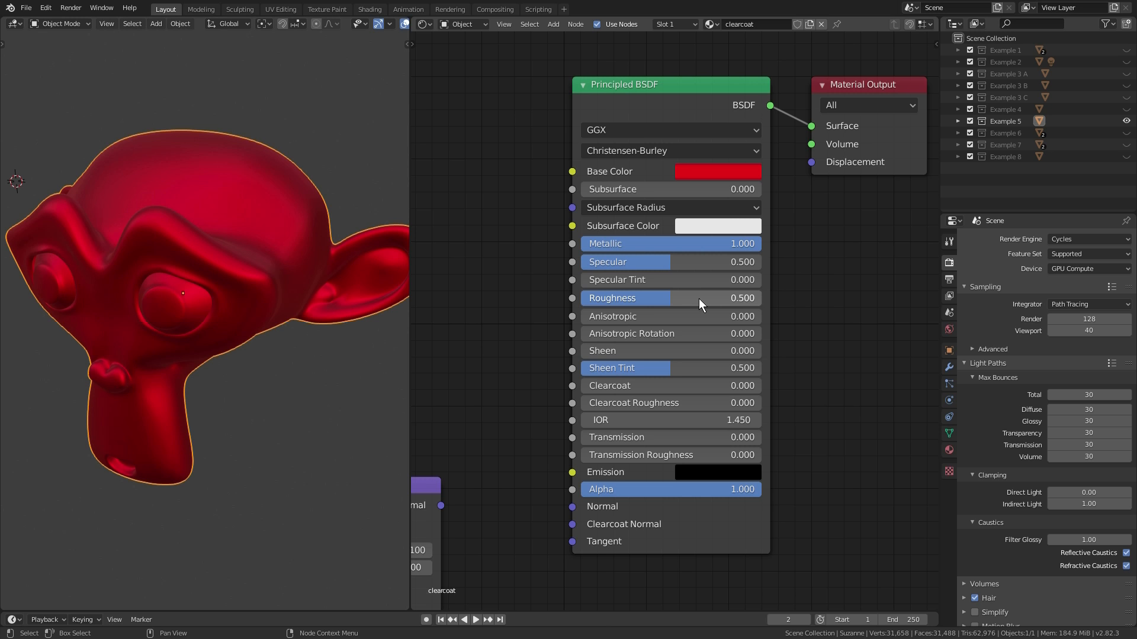
middle_click_drag(240, 273, 273, 245)
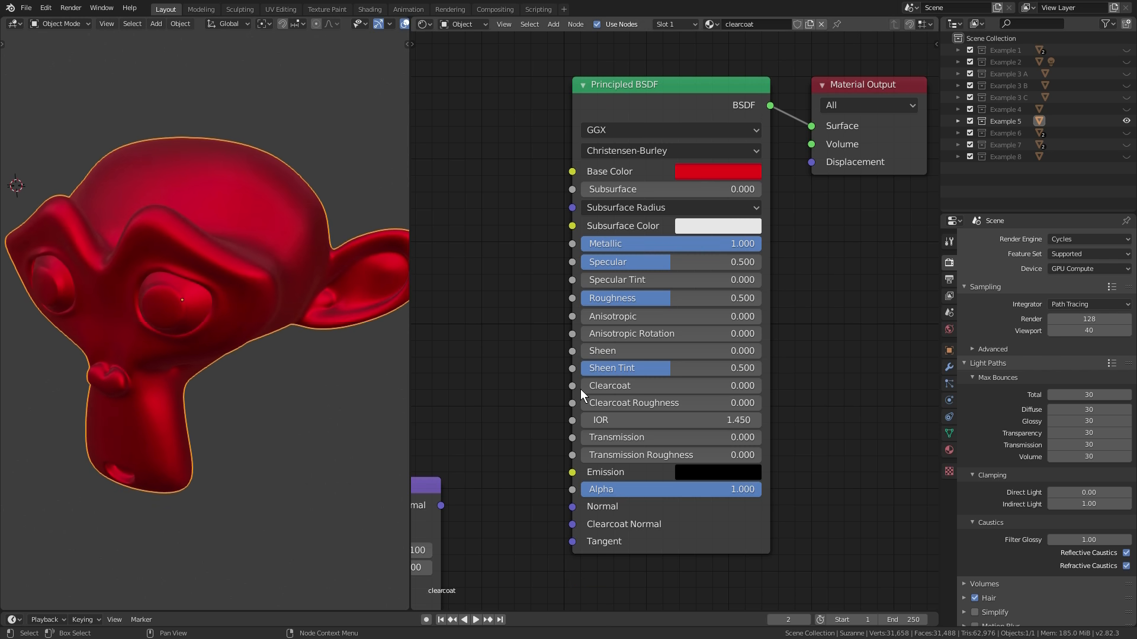
Step: Set the red material's Clearcoat to 1.000, check the reflections from several angles and leave Clearcoat Roughness at 0.000
left_click_drag(609, 382, 740, 383)
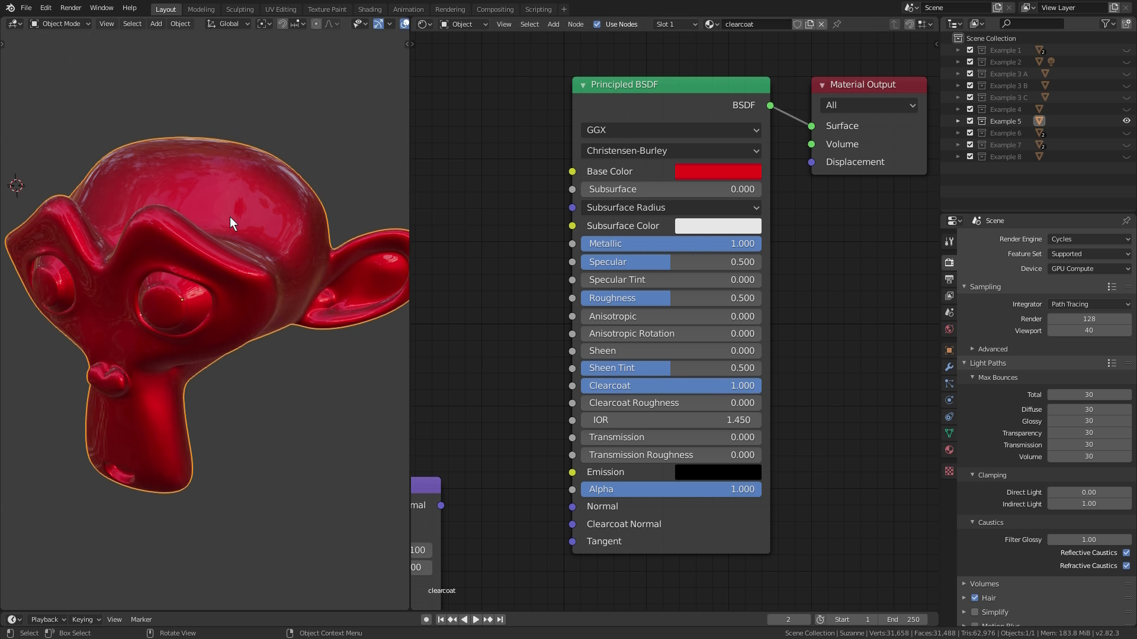
middle_click_drag(225, 216, 246, 229)
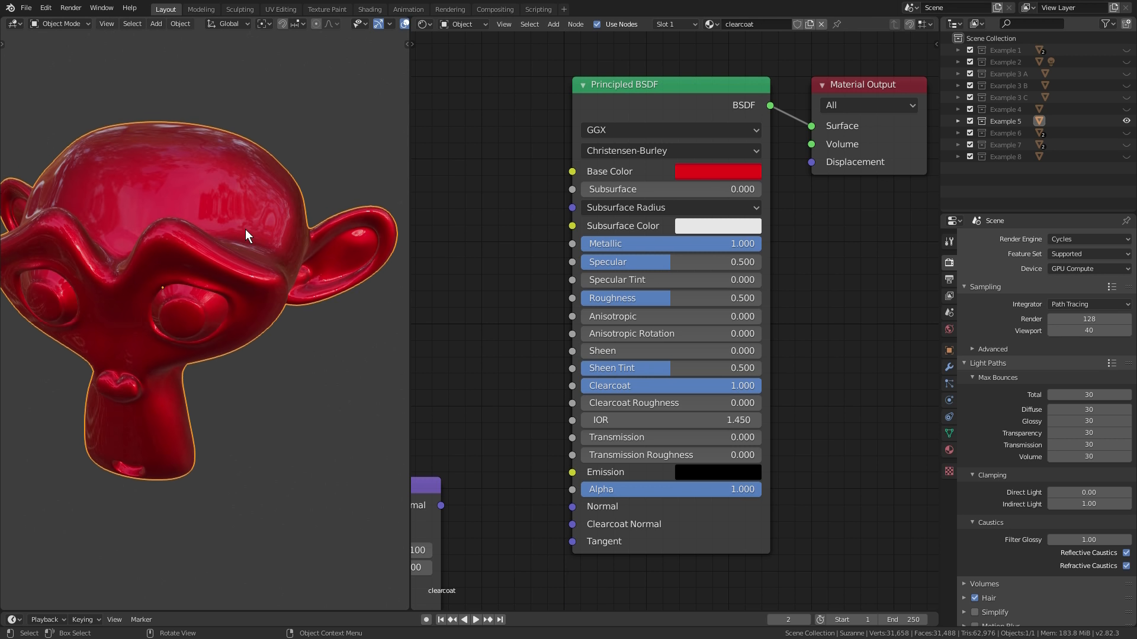
middle_click_drag(302, 327, 286, 363)
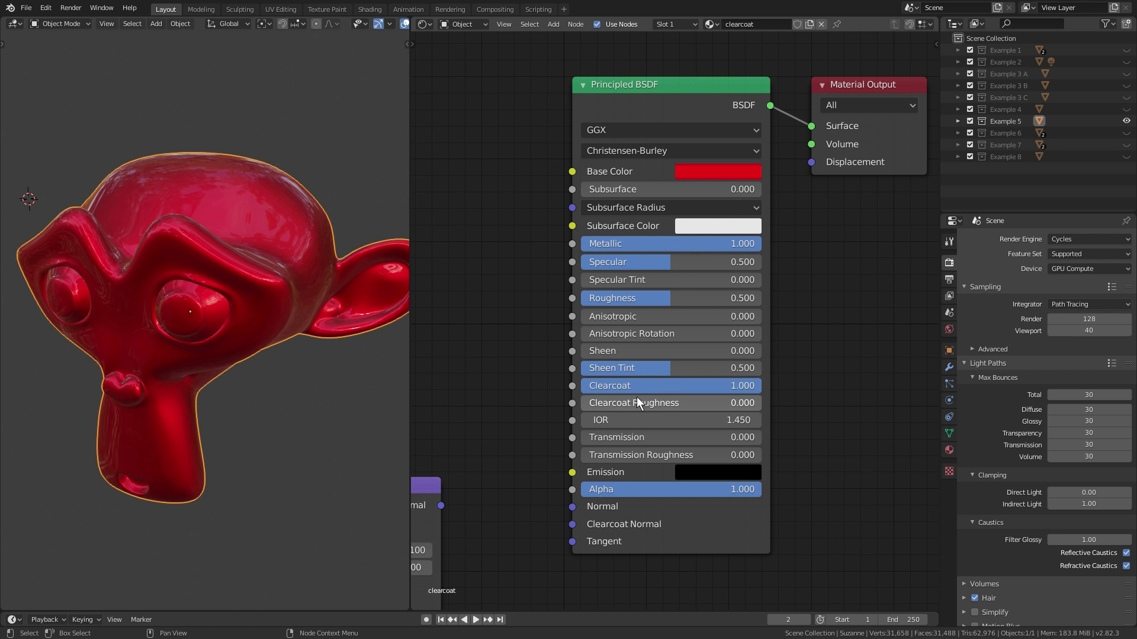
mouse_move(613, 399)
left_mouse_down()
mouse_move(702, 399)
mouse_move(556, 407)
left_mouse_up()
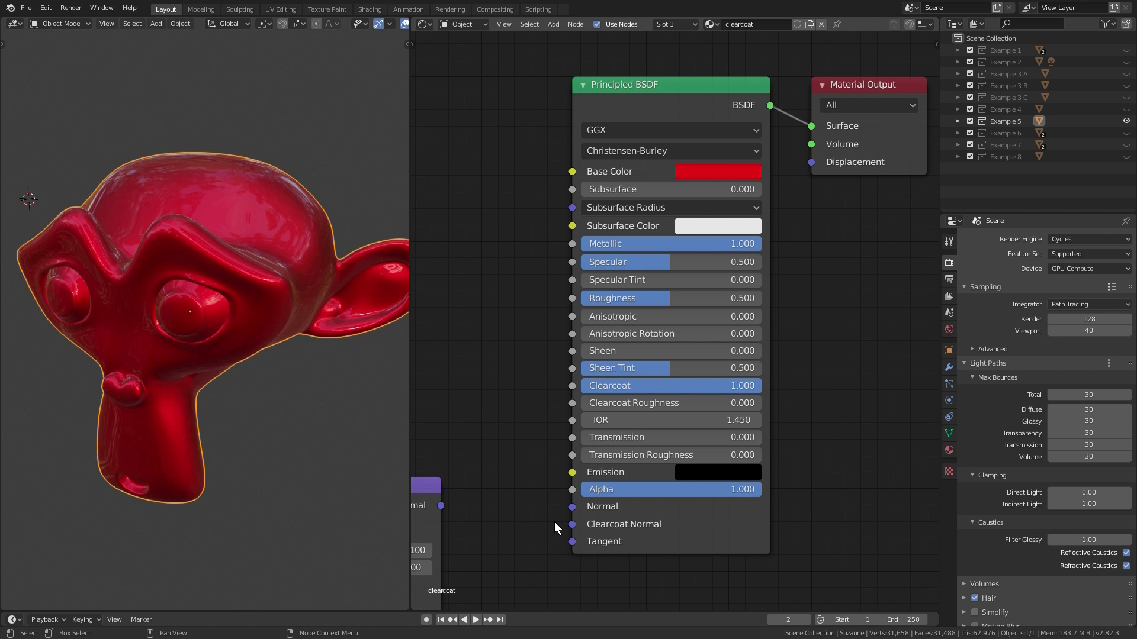
Step: Connect the Bump node's Normal output to the Principled BSDF's Clearcoat Normal input and inspect the surface up close
scroll(557, 525, "down", 2)
middle_click_drag(558, 523, 666, 439)
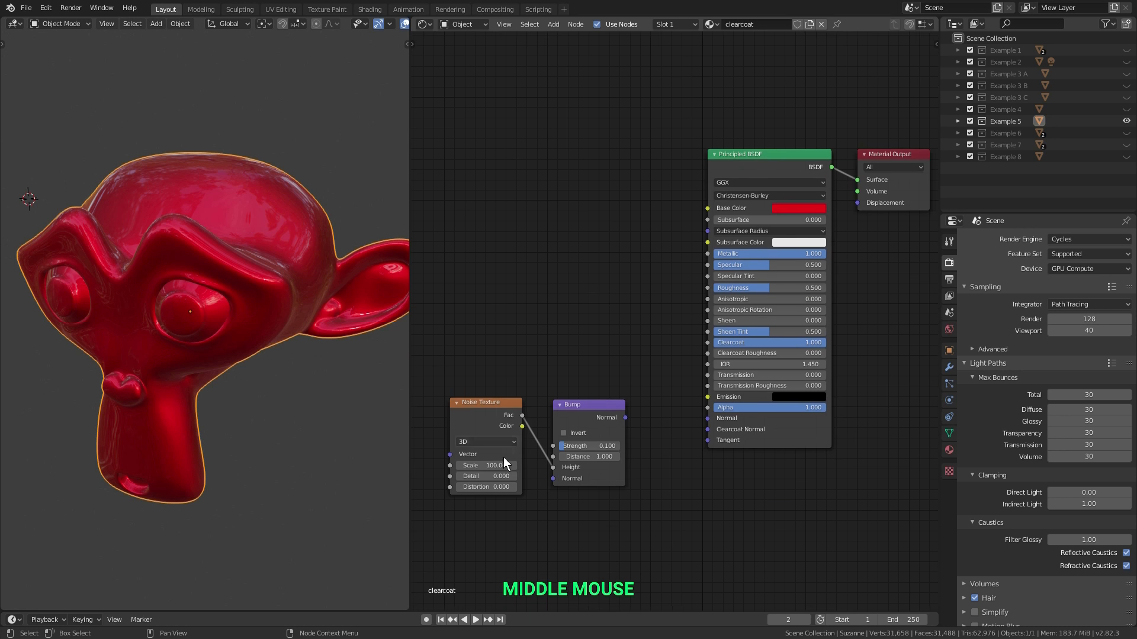
scroll(645, 435, "up", 3)
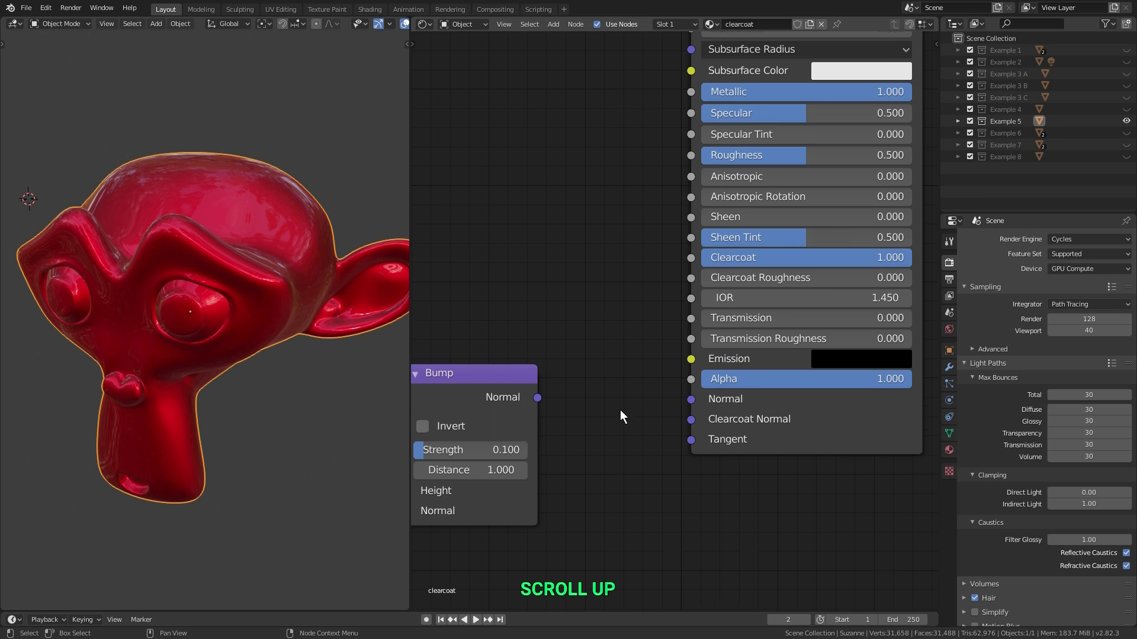
middle_click_drag(620, 409, 491, 438)
left_click_drag(492, 438, 640, 461)
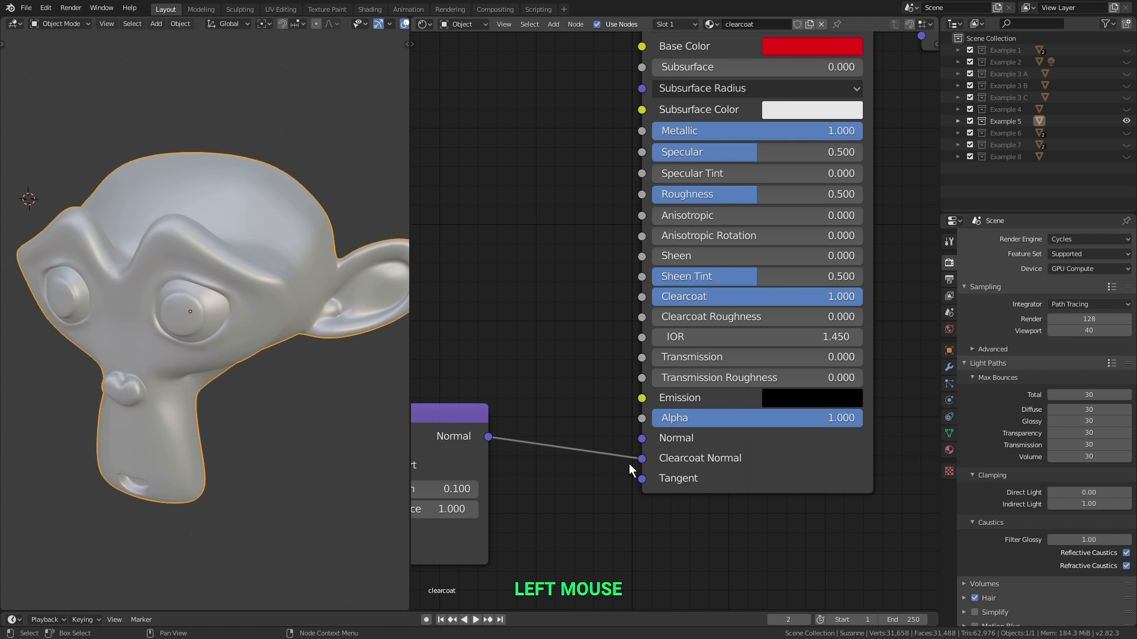
scroll(222, 214, "up", 4)
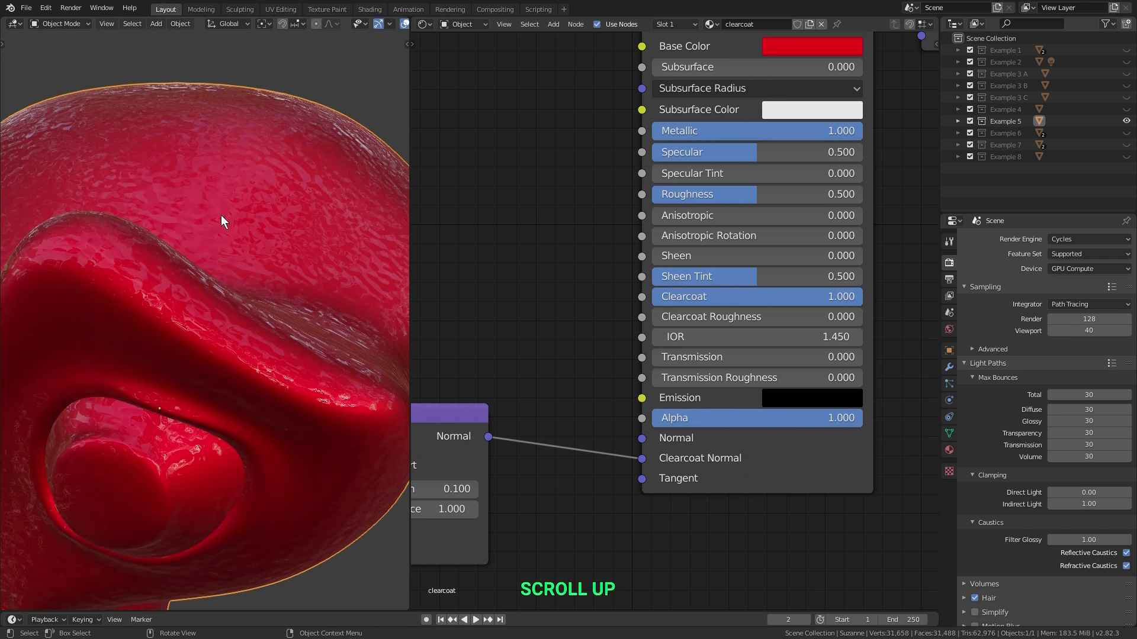
middle_click_drag(221, 215, 201, 196)
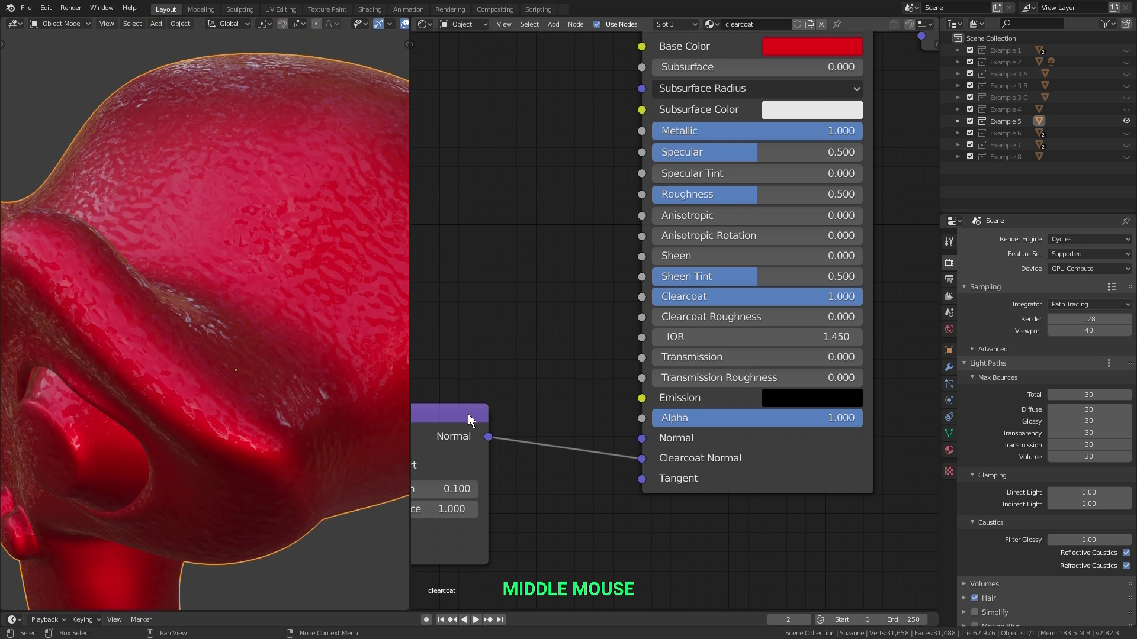
Step: Set the Bump node's Strength to 0.02 and check the subtler clearcoat texture on the monkey head
middle_click_drag(450, 492, 572, 434)
left_click(542, 434)
key("Delete")
type("02")
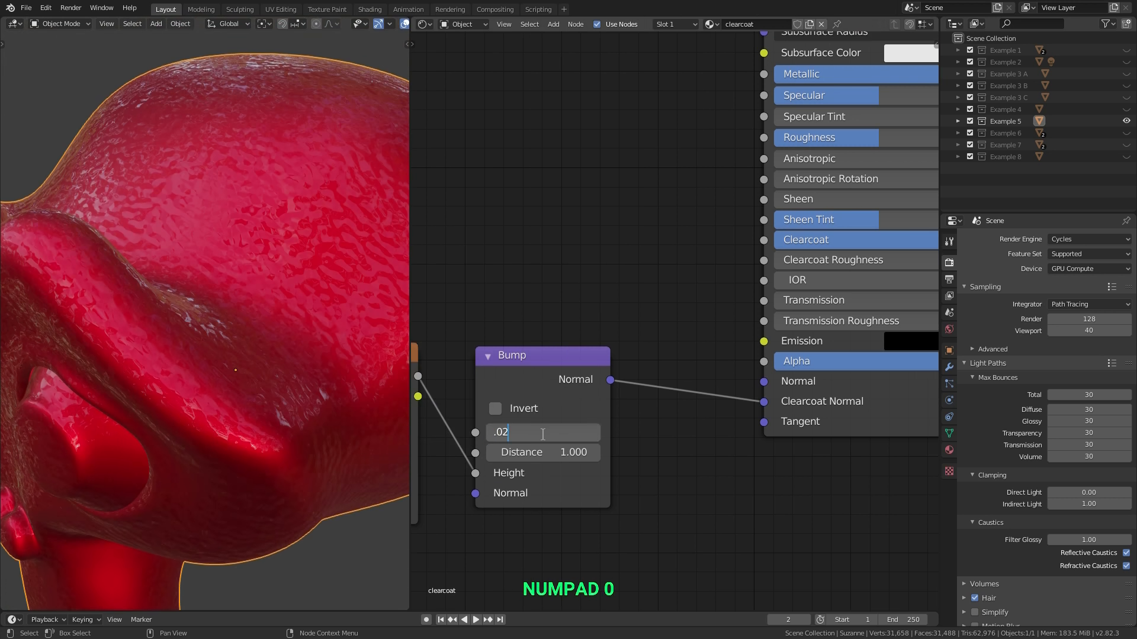
key("Return")
middle_click_drag(196, 279, 207, 241)
scroll(257, 217, "down", 4)
scroll(208, 241, "up", 2)
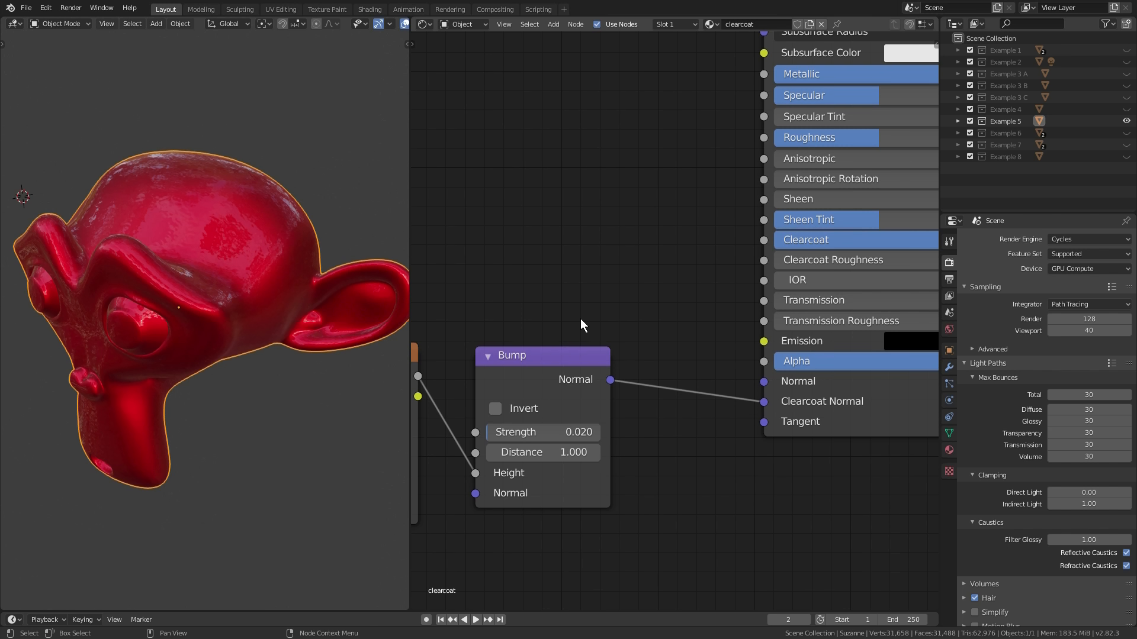
Step: Move the Bump node's link from the Clearcoat Normal input to the Principled BSDF's Normal input
scroll(736, 364, "up", 2)
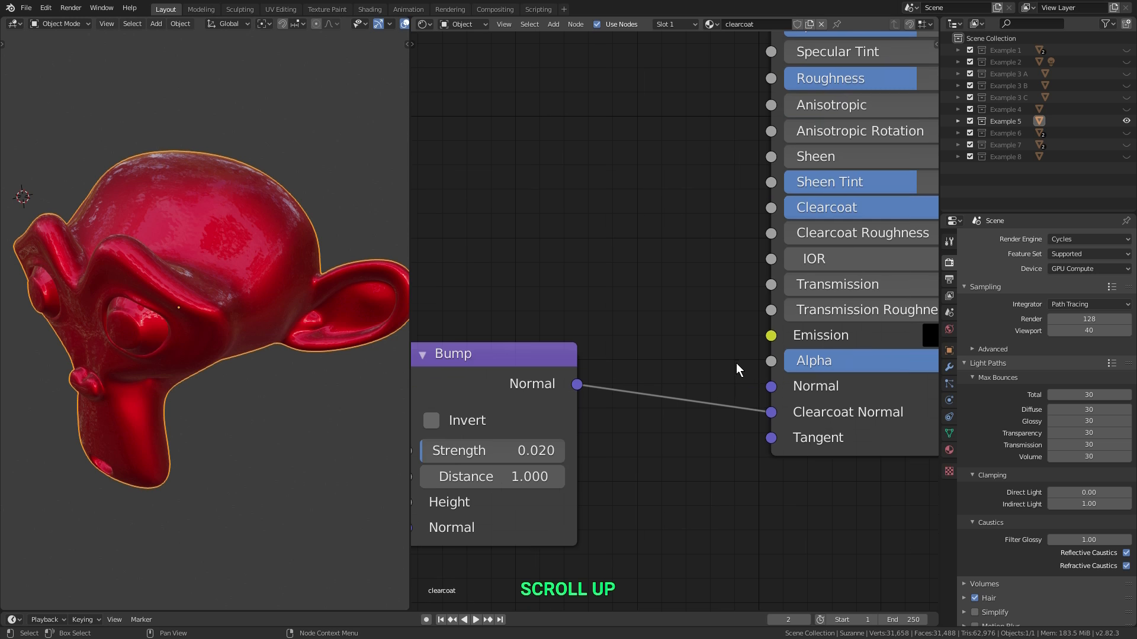
middle_click_drag(737, 363, 726, 361)
left_click_drag(736, 405, 729, 378)
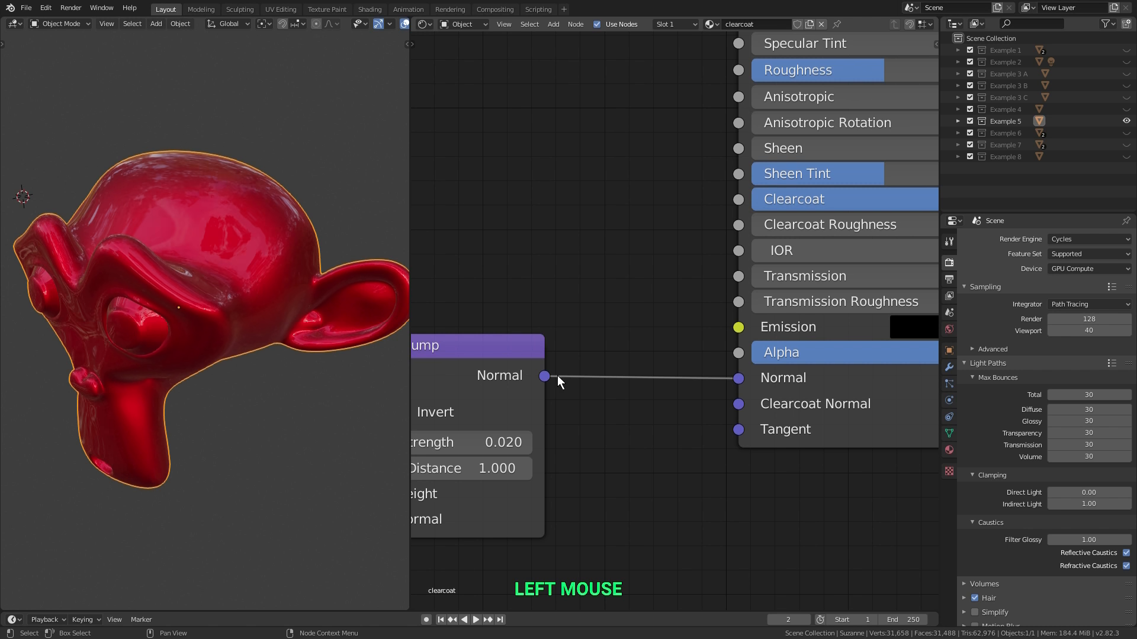
Step: Set the Bump node's Strength to 0.2 and inspect the bumps beneath the clearcoat on the monkey head
middle_click_drag(481, 383, 533, 365)
left_click(524, 418)
type(".2")
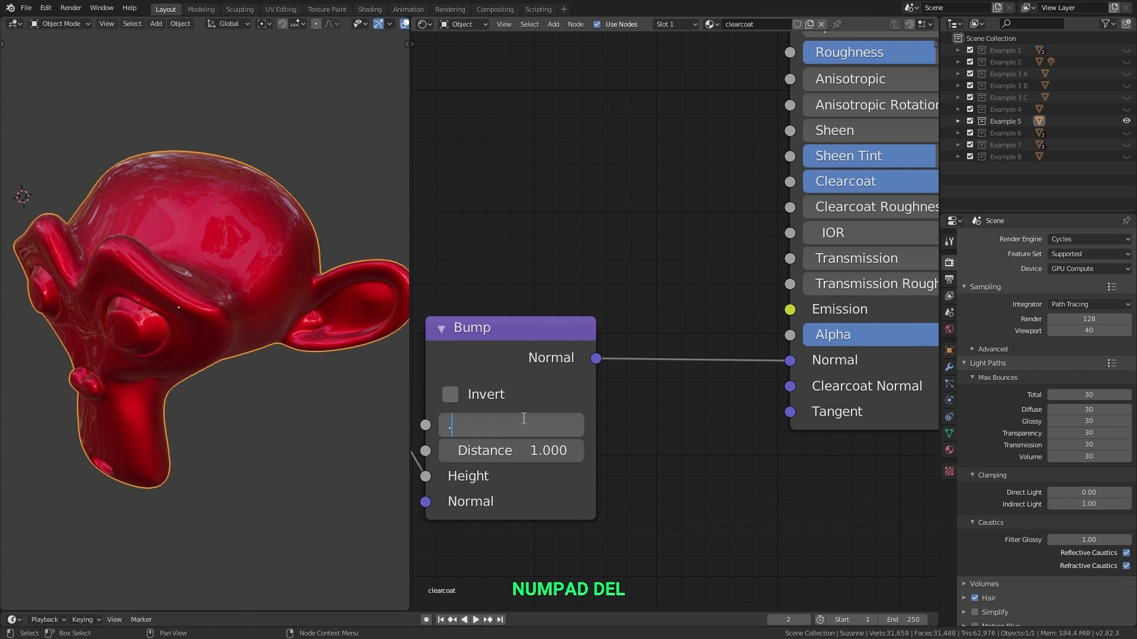
key("Return")
scroll(231, 243, "up", 2)
mouse_move(231, 244)
middle_mouse_down("shift")
mouse_move(186, 231)
mouse_move(182, 206)
mouse_move(166, 221)
mouse_move(217, 230)
mouse_move(225, 257)
mouse_move(186, 201)
mouse_move(172, 219)
mouse_move(212, 232)
mouse_move(220, 254)
mouse_move(202, 246)
mouse_move(200, 220)
mouse_move(181, 214)
mouse_move(229, 251)
middle_mouse_up("shift")
scroll(225, 241, "down", 2)
scroll(226, 237, "up", 3)
scroll(212, 232, "down", 5)
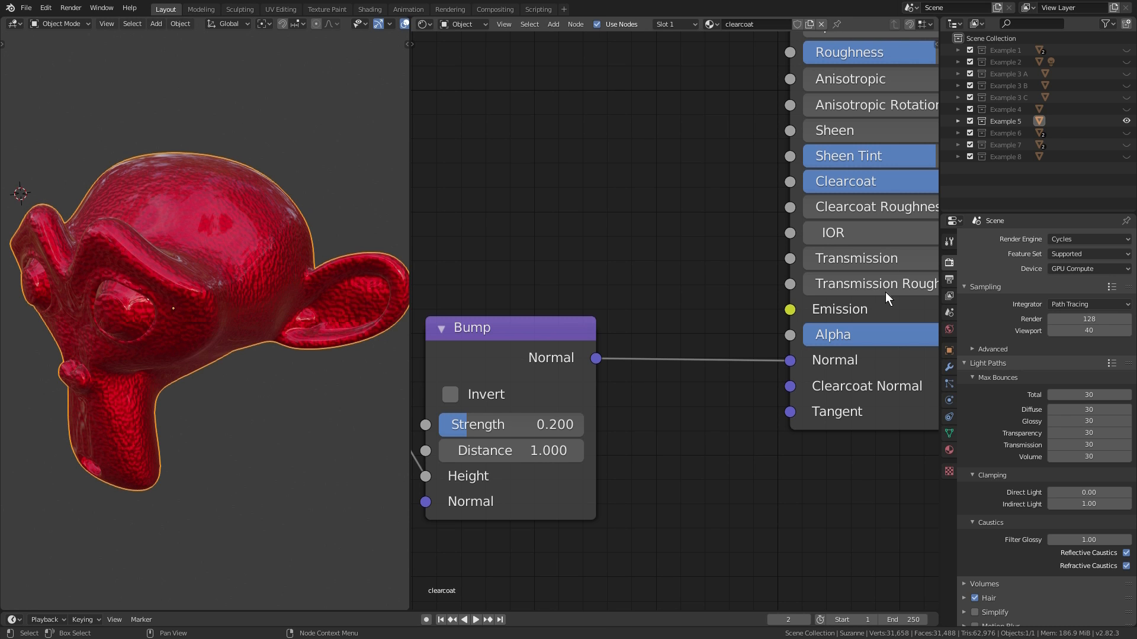
Step: Show only the Example 6 collection, select the cup and switch the viewport to Rendered shading
left_click(1127, 133, "ctrl")
middle_click_drag(254, 180, 251, 251)
left_click(253, 240)
middle_click_drag(779, 233, 575, 338)
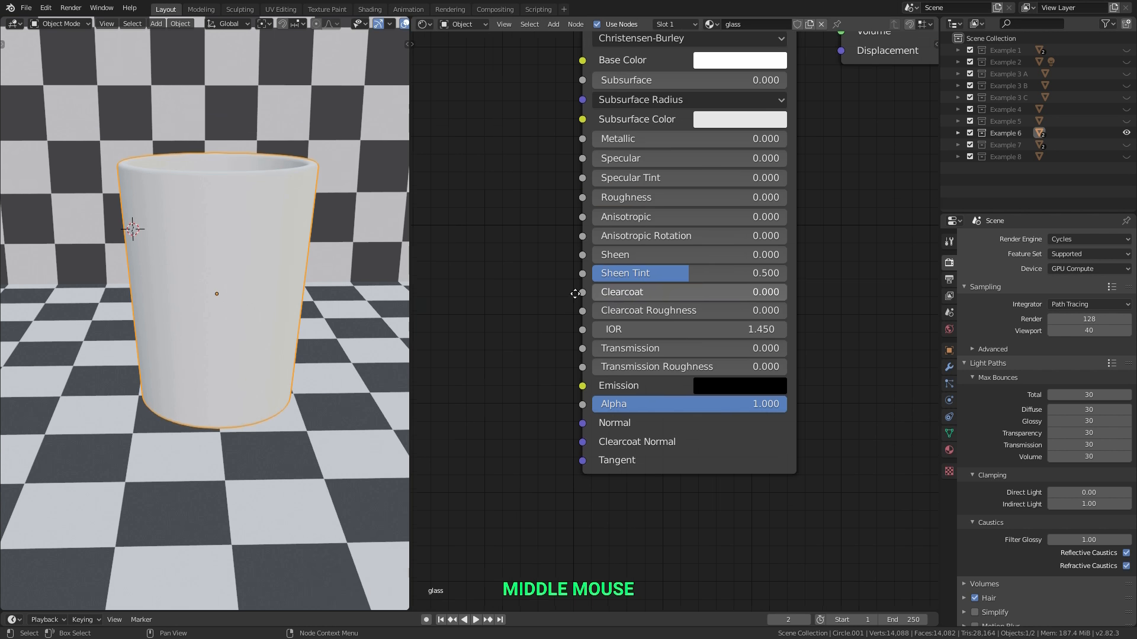
scroll(668, 330, "up", 1)
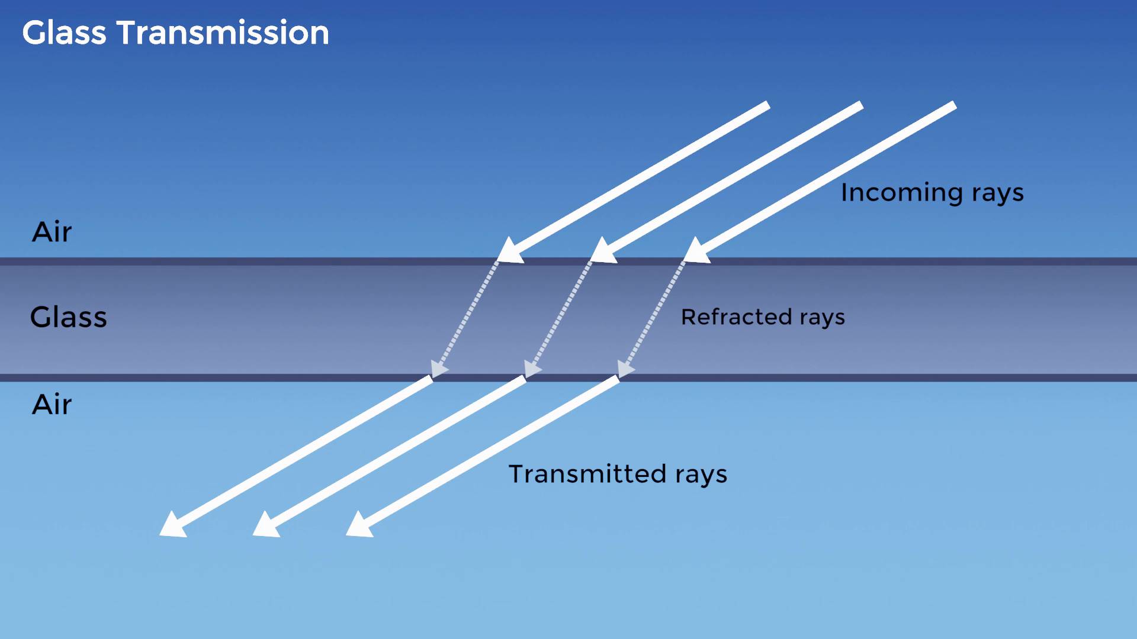
key("z")
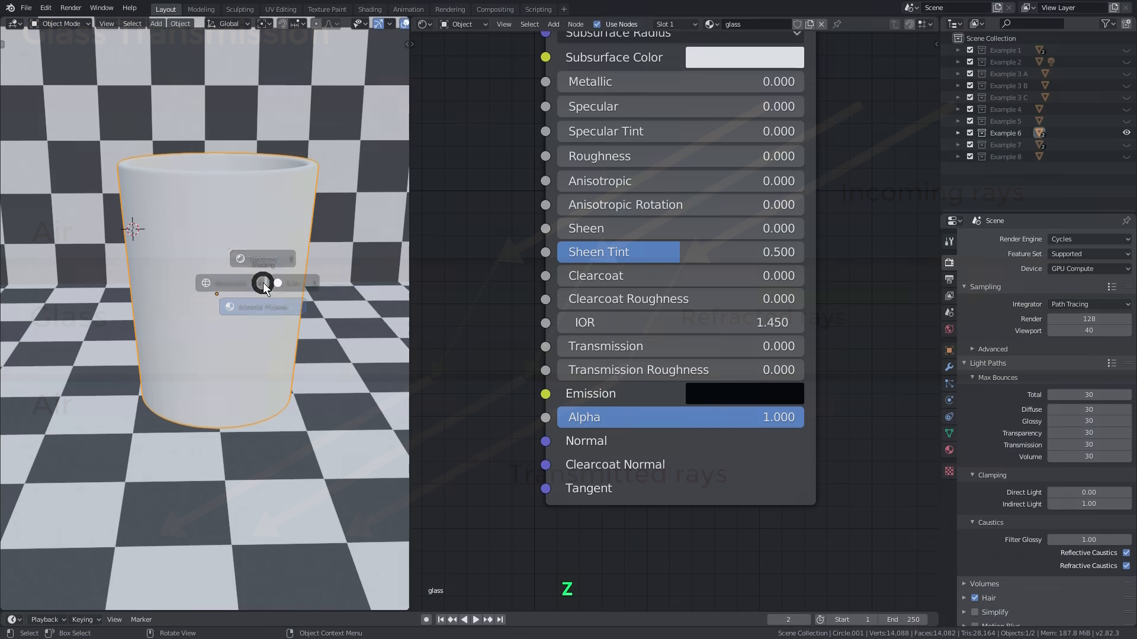
left_click(262, 219)
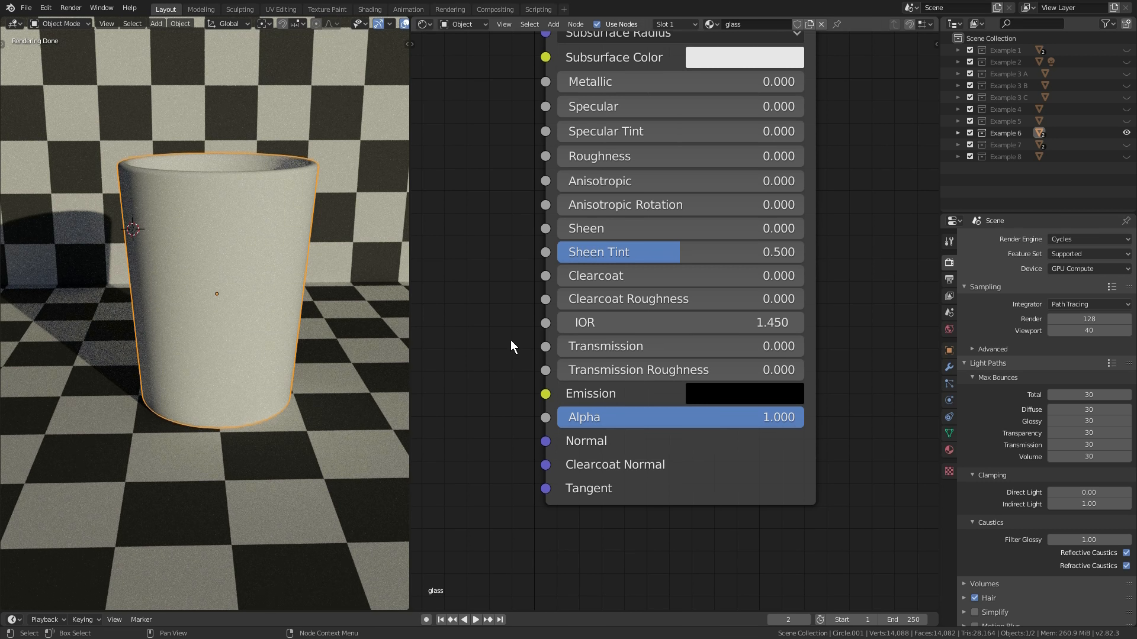
Step: Set the cup's glass material to a Transmission of 1.000 and an IOR of 1.01
left_click_drag(602, 347, 825, 346)
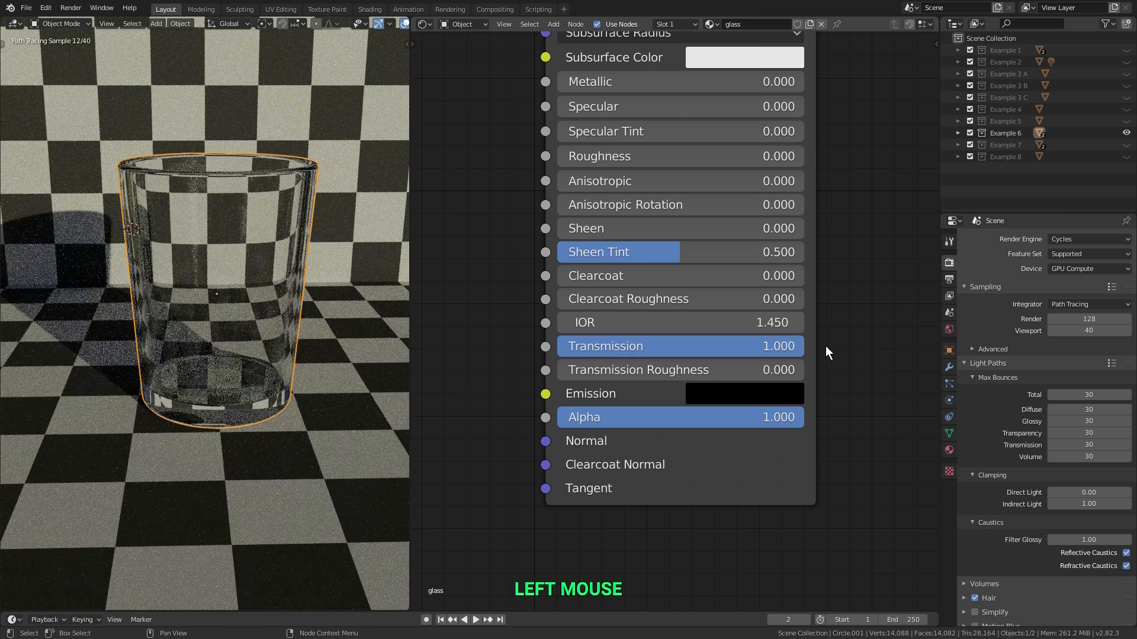
left_click(678, 323)
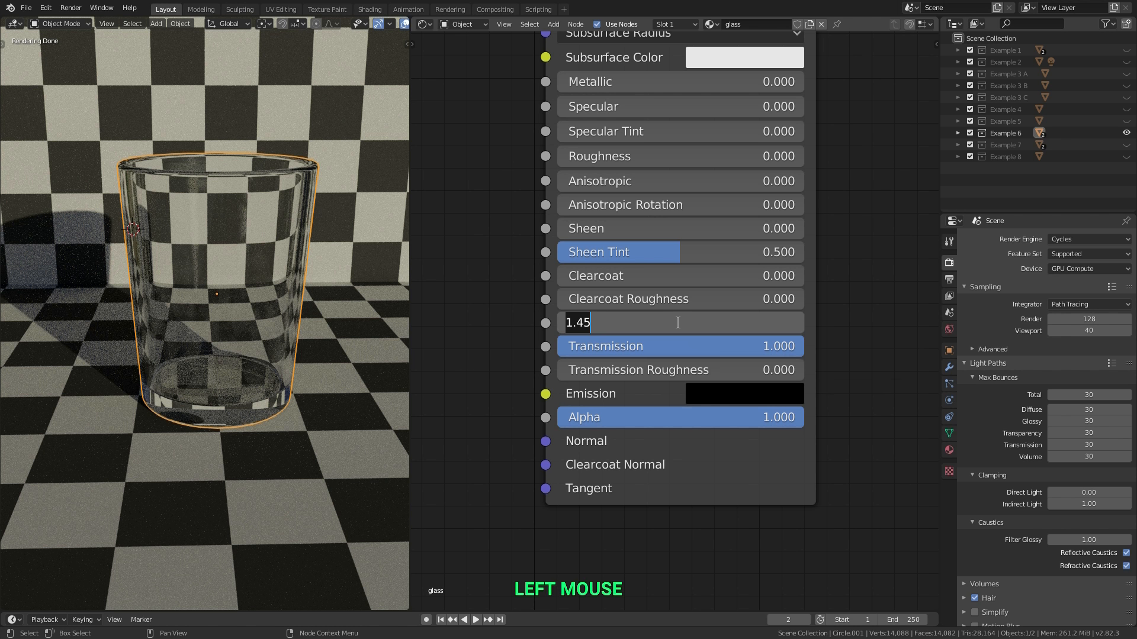
type("1.01")
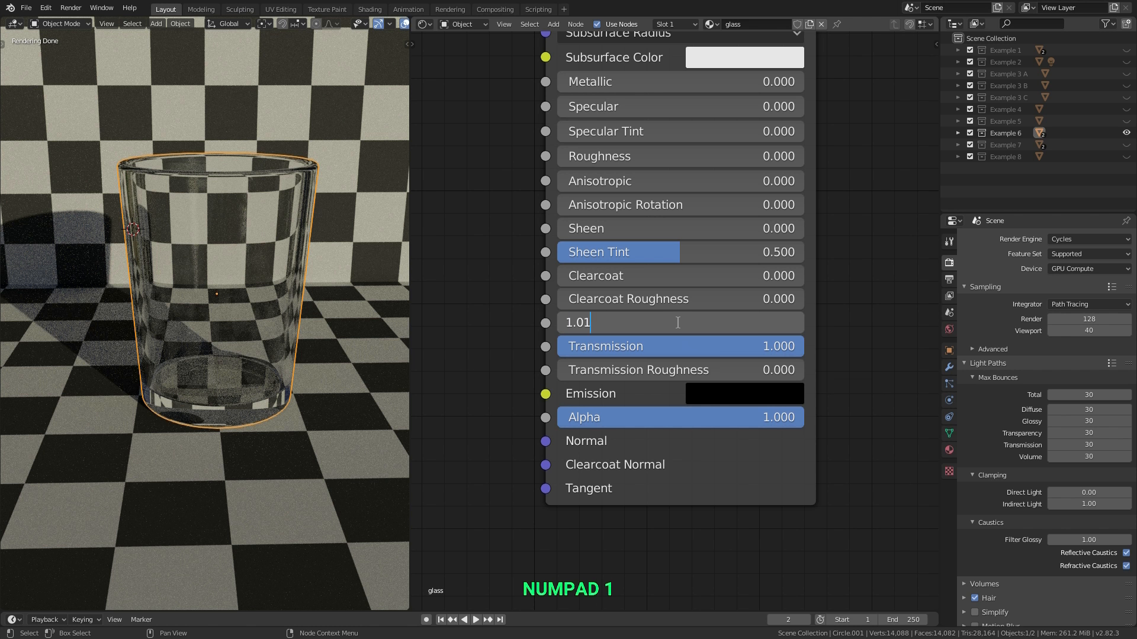
key("Return")
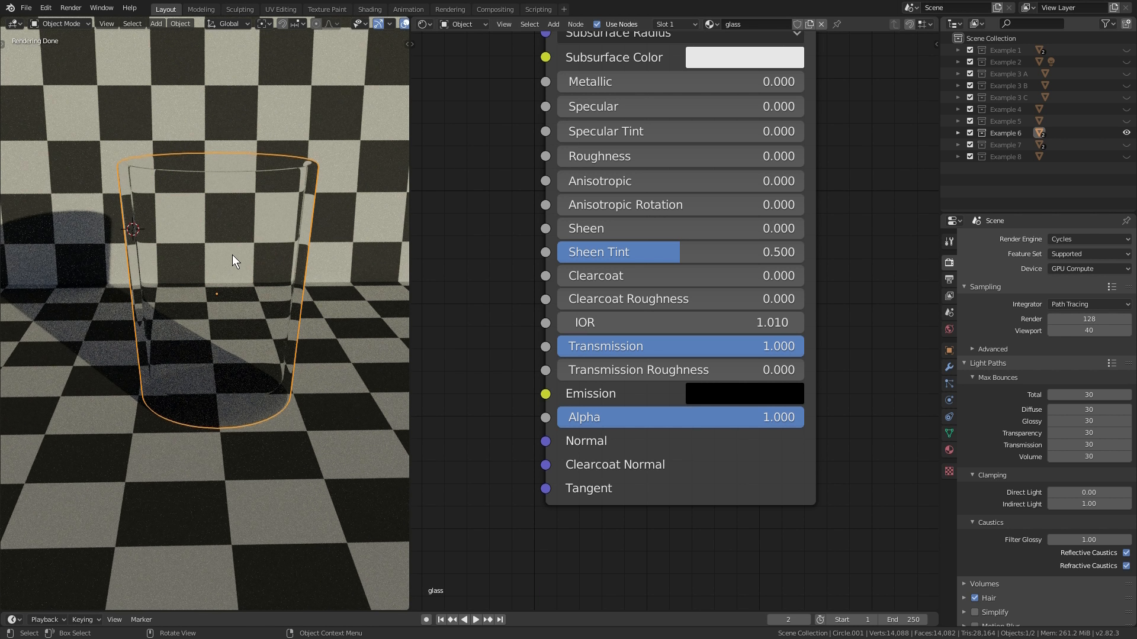
Step: Raise the glass material's IOR to 2 to compare the stronger refraction
left_click(674, 315)
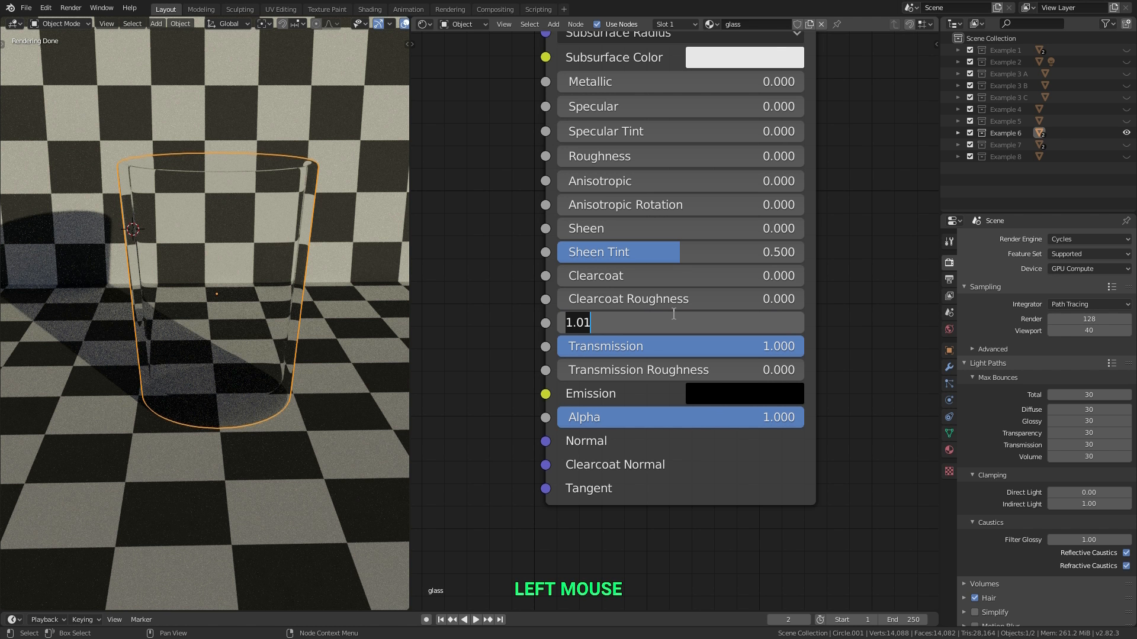
type("2")
key("Return")
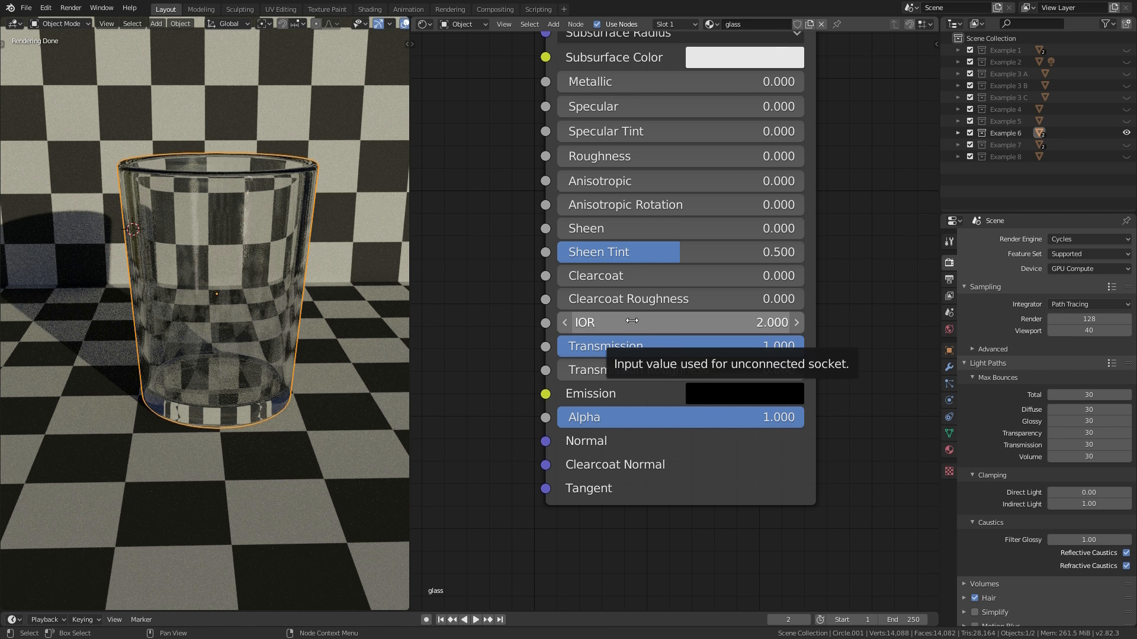
Step: Try a Specular value of 200 on the glass material and reset it to 0
left_click(642, 109)
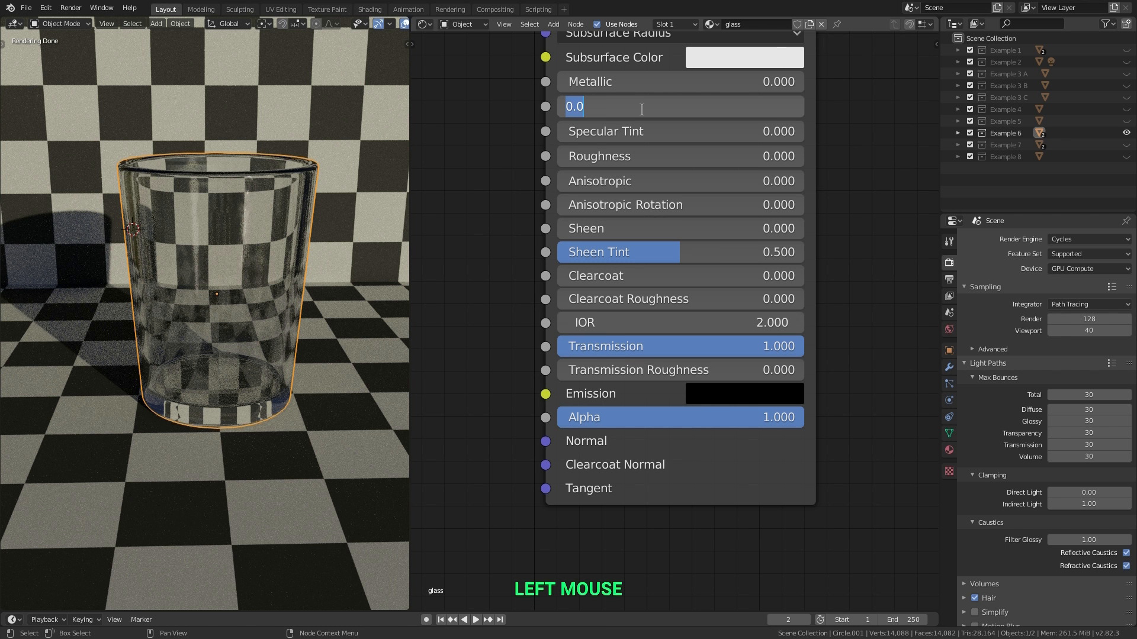
type("200")
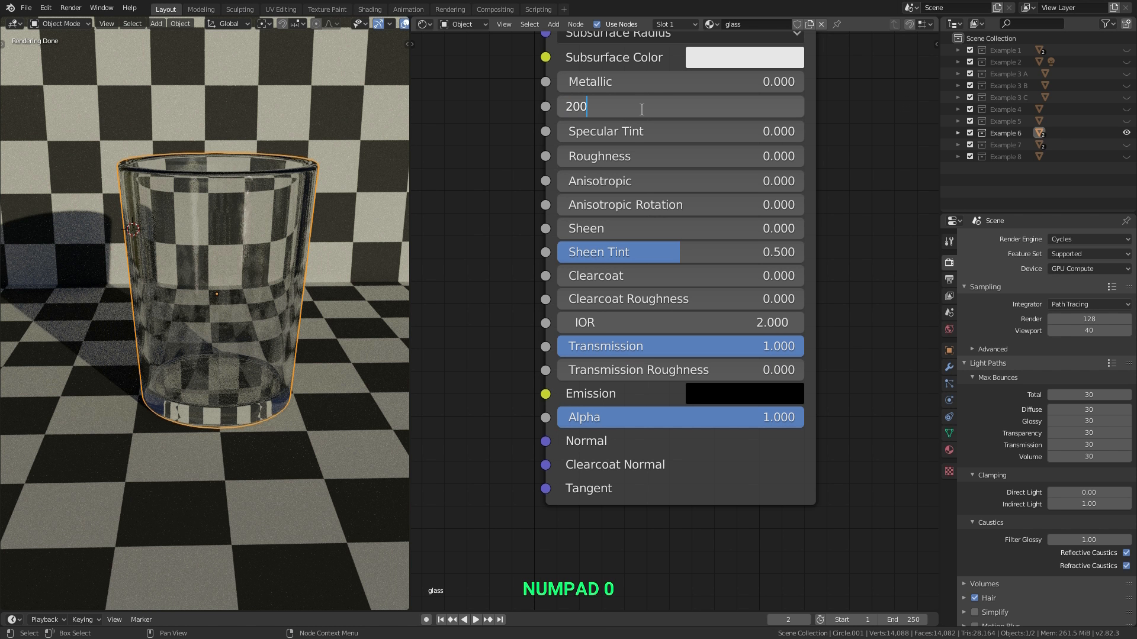
key("KP_Enter")
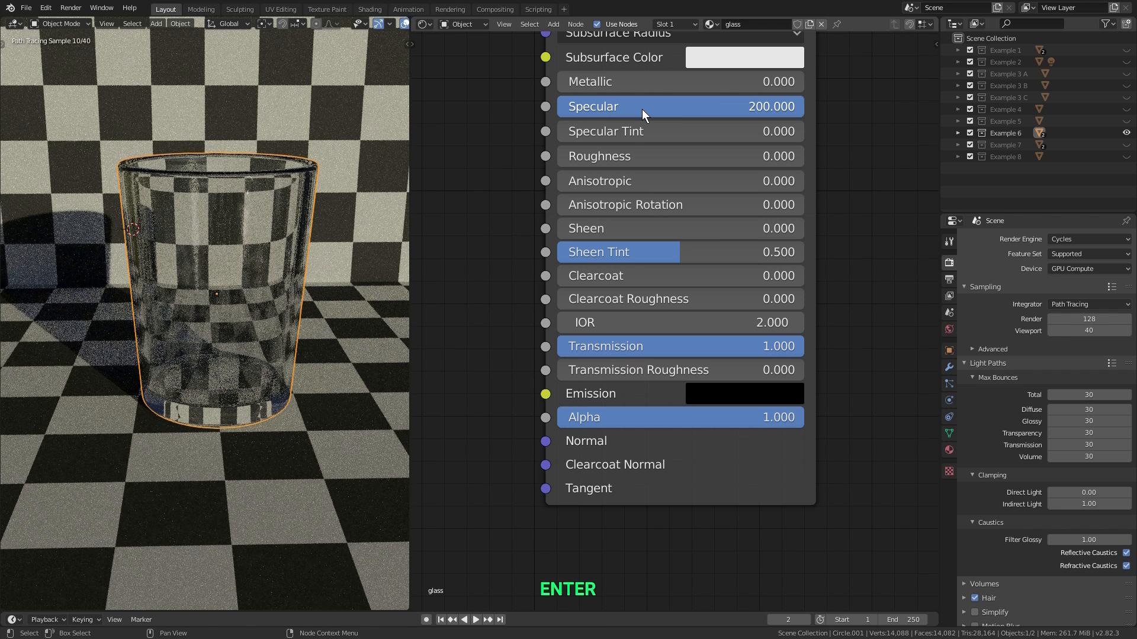
left_click(642, 109)
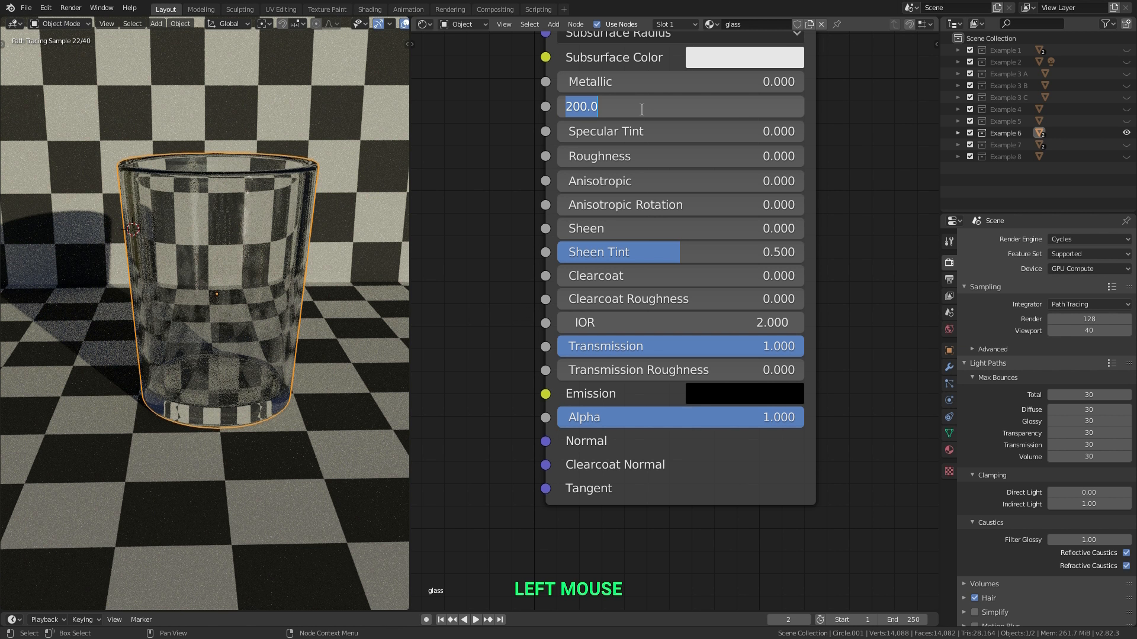
type("0")
key("KP_Enter")
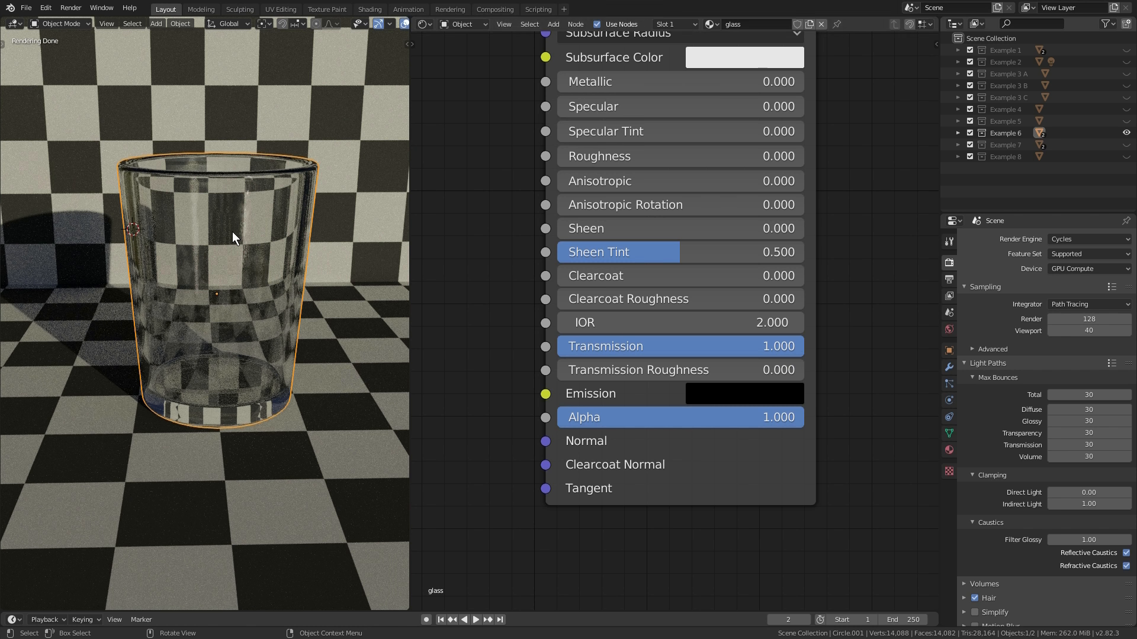
Step: Try a Transmission Roughness of 0.2 while viewing the cup from above, and reset it to 0
middle_click_drag(229, 235, 219, 319)
scroll(227, 246, "up", 4)
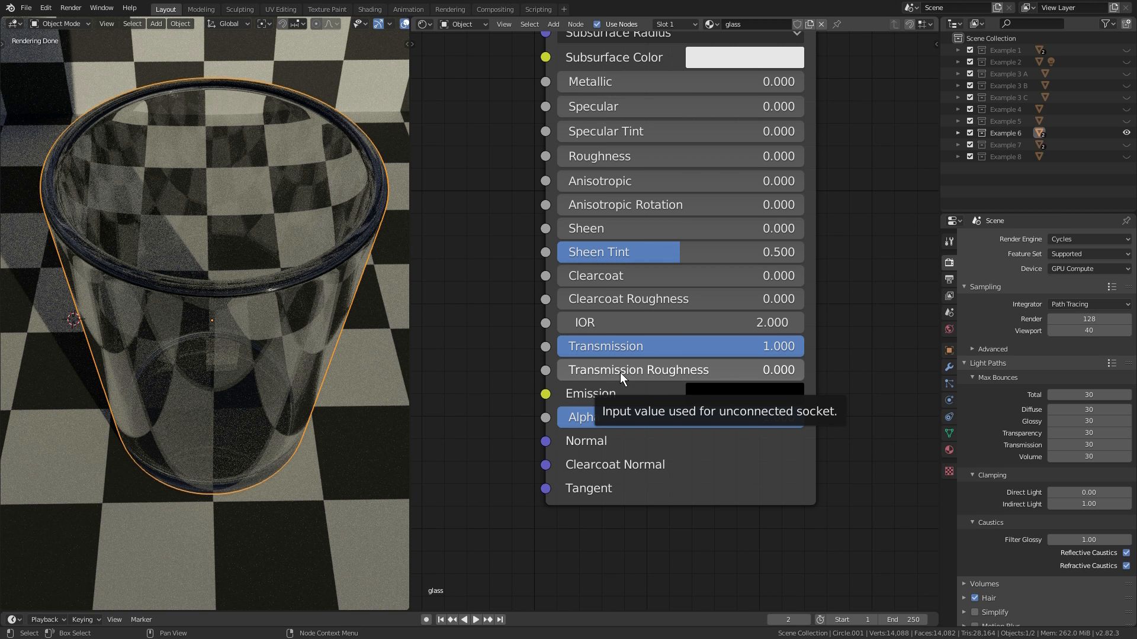
left_click(628, 372)
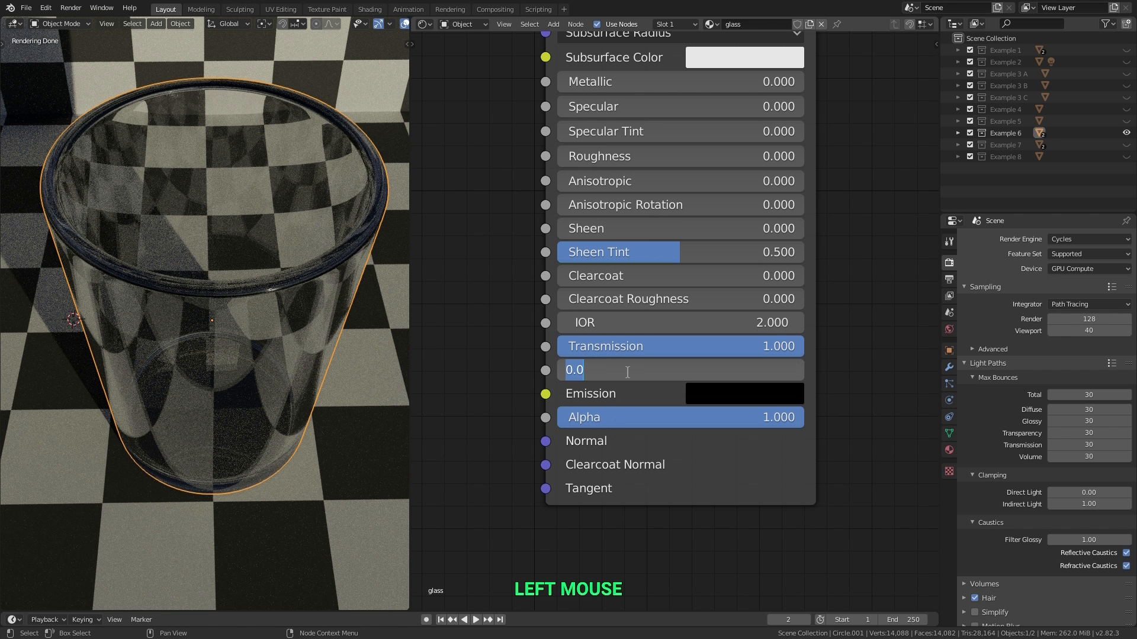
type(".2")
key("Return")
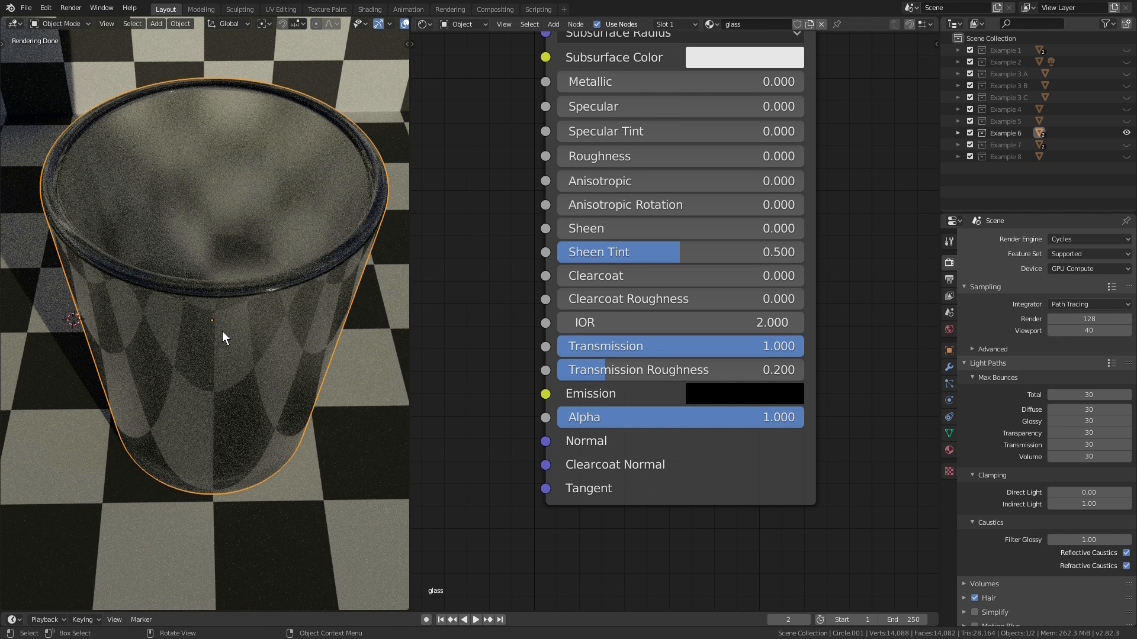
left_click(664, 370)
type("0")
key("Return")
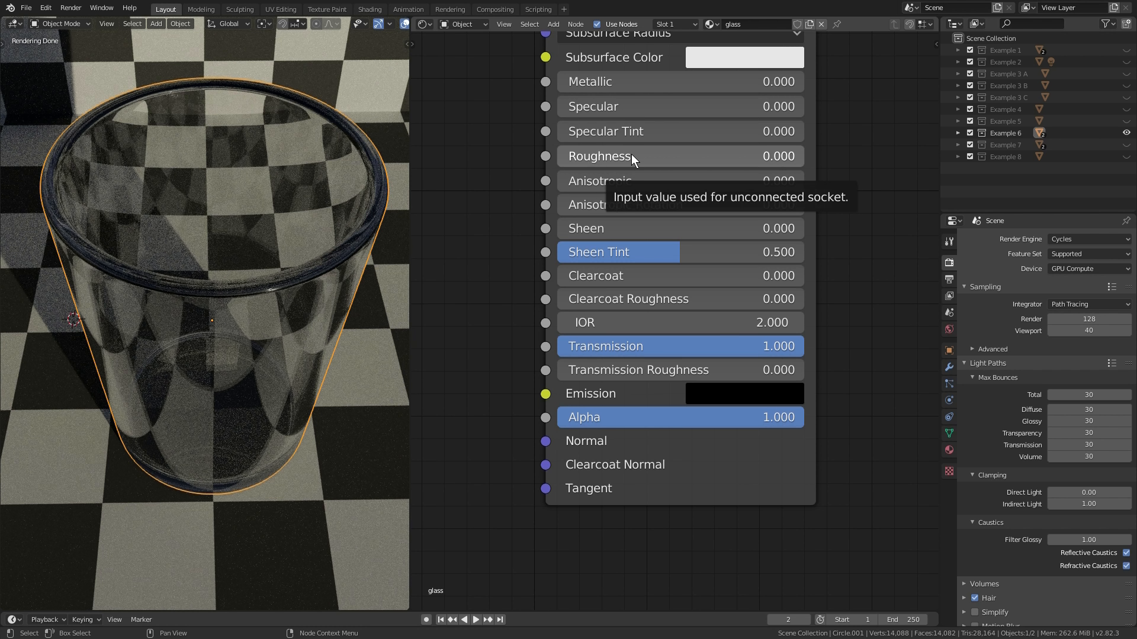
Step: Set the glass material's Roughness to 0.2 and inspect the frosted look on the cup
left_click(665, 157)
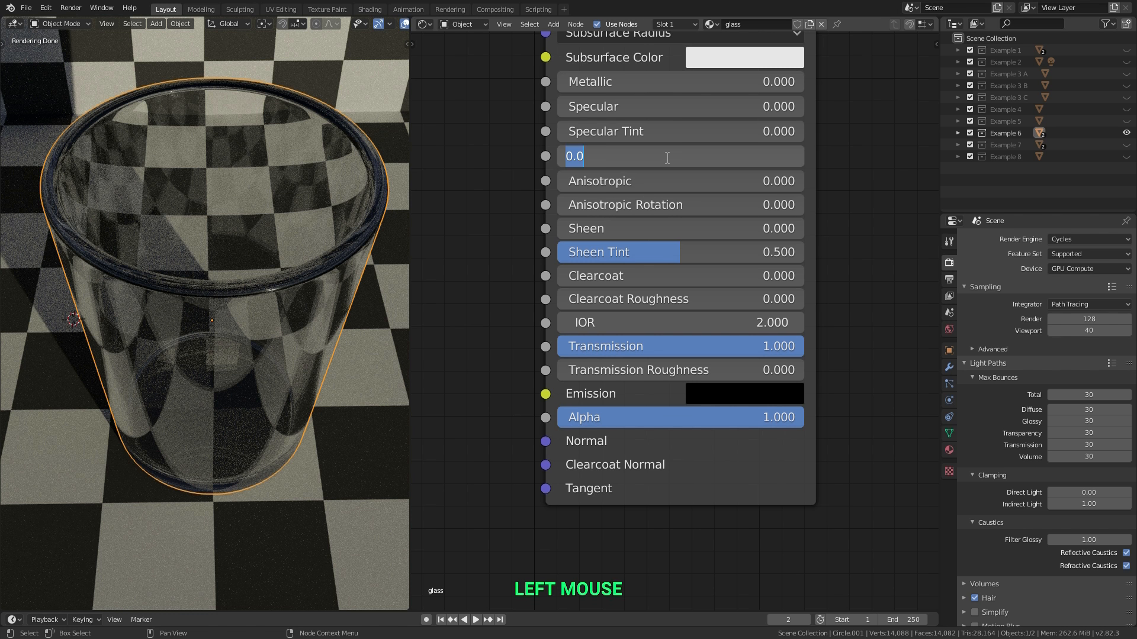
type(".2")
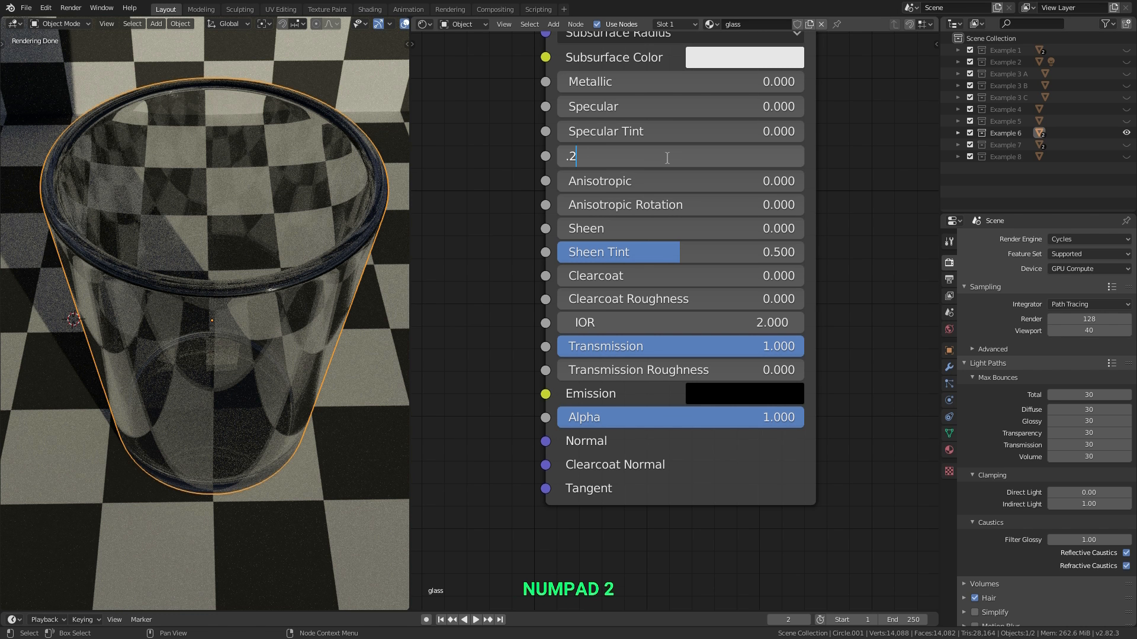
key("Return")
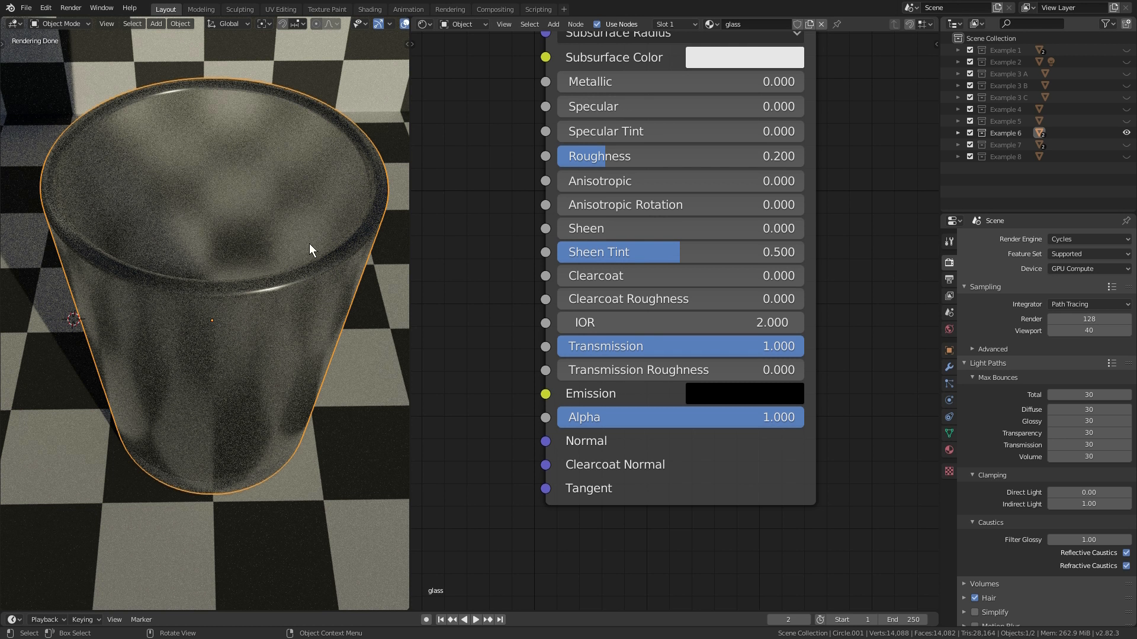
Step: Set the glass material's Roughness to 0.1 and its Transmission Roughness to 0.3
left_click(642, 155)
type(".")
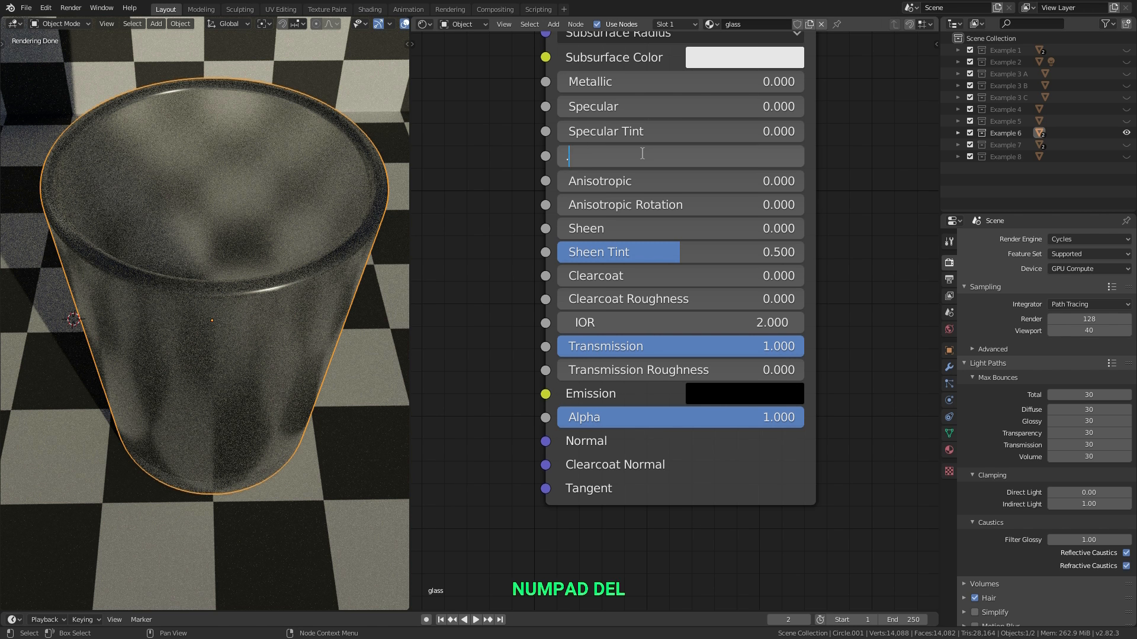
type("1")
key("Return")
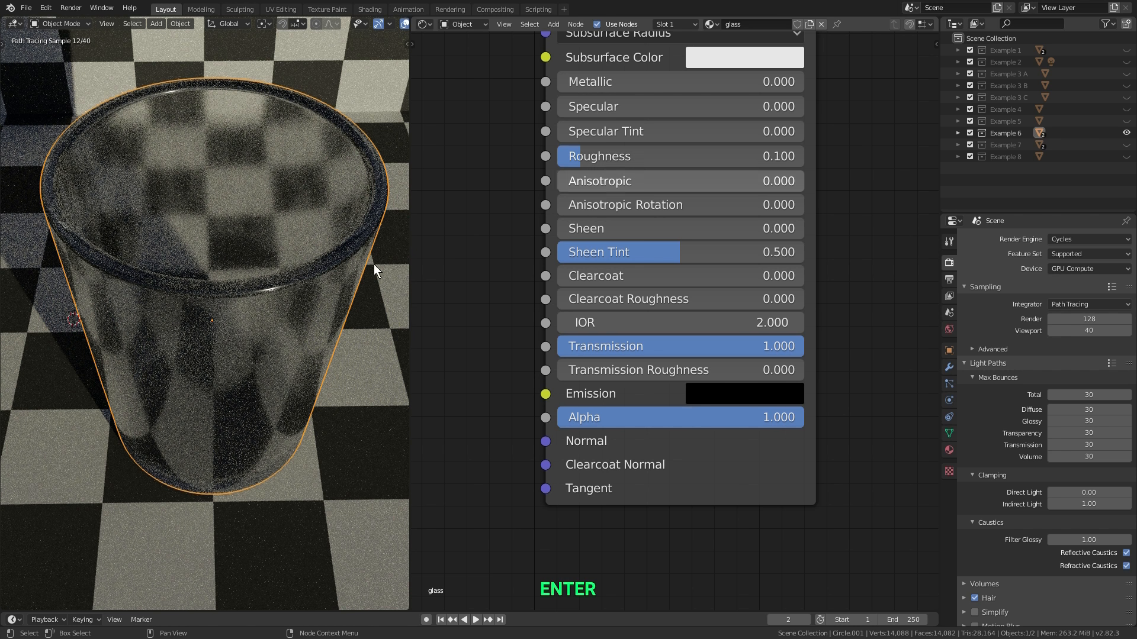
left_click(655, 364)
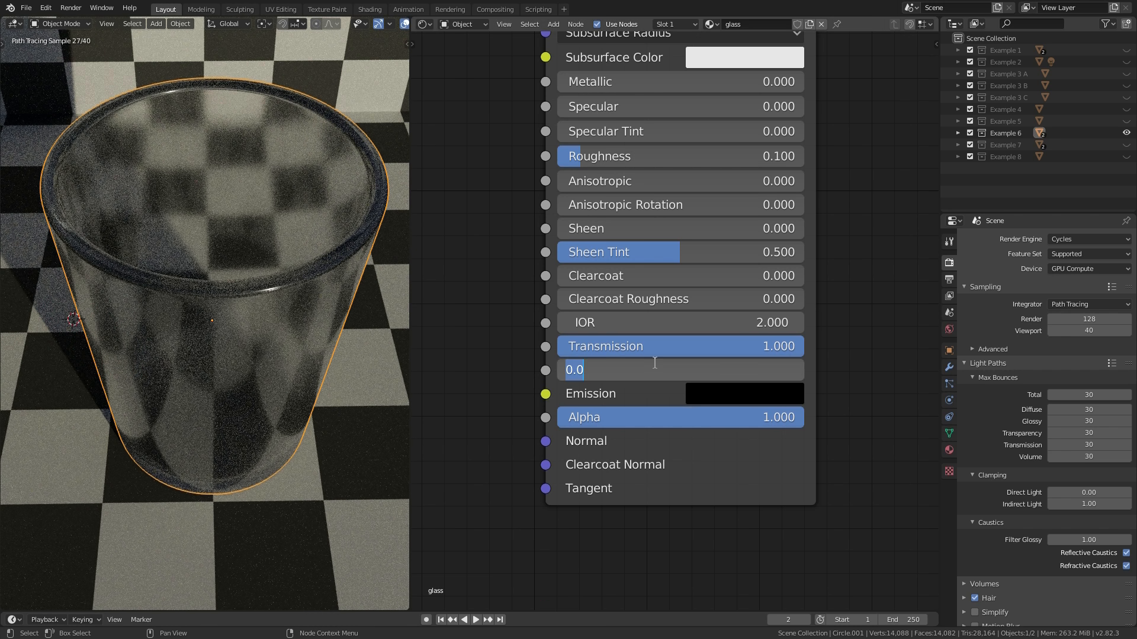
type(".3")
key("Return")
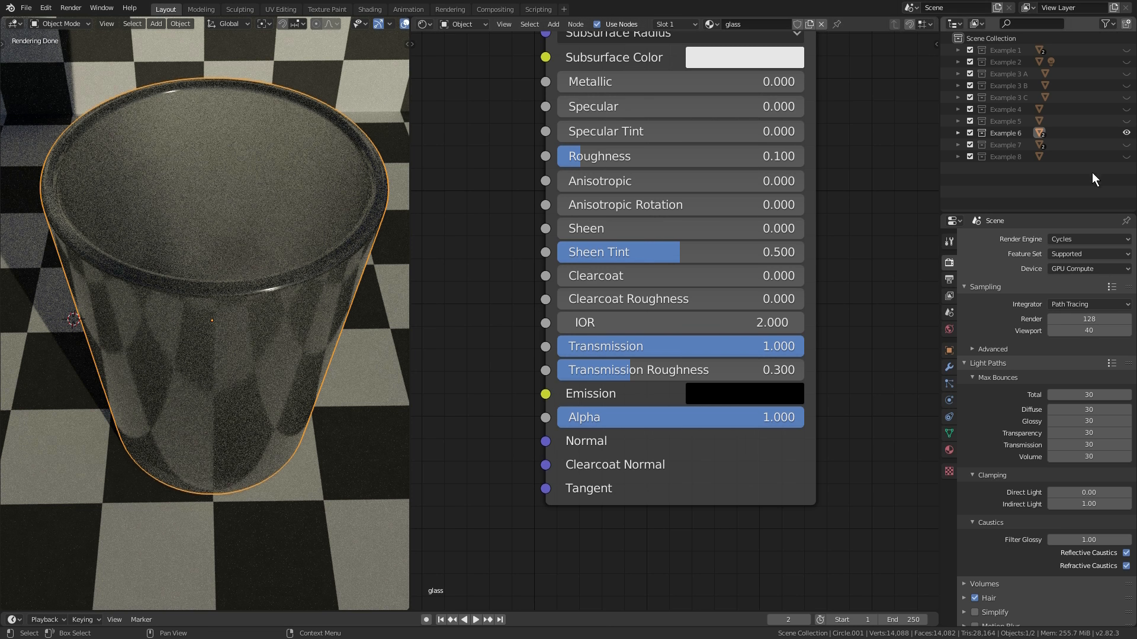
Step: Show only the Example 7 collection and select the round base beneath the monkey head
left_click(1125, 146, "ctrl")
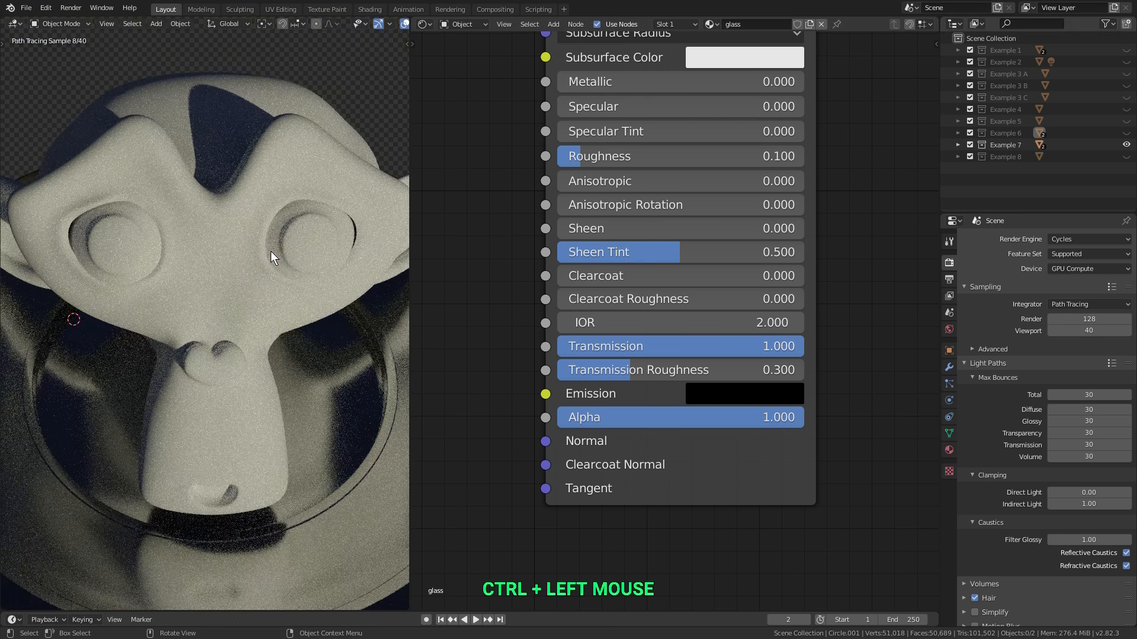
scroll(270, 251, "down", 1)
middle_click_drag(246, 266, 272, 233)
left_click(255, 243)
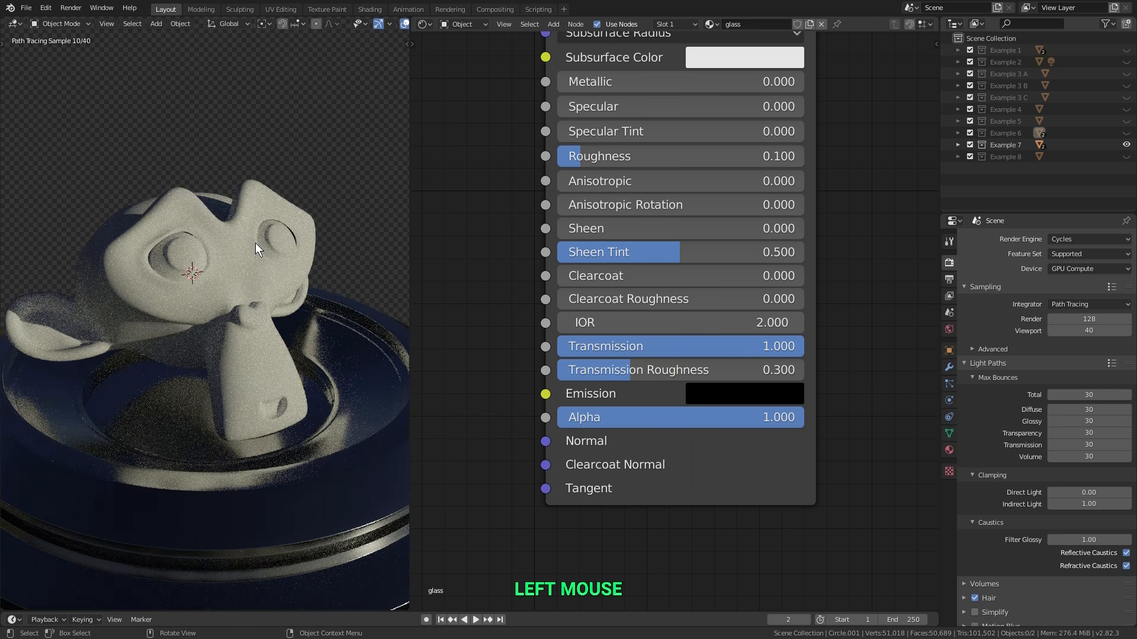
scroll(255, 312, "down", 2)
middle_click_drag(255, 313, 246, 242)
left_click(272, 375)
middle_click_drag(272, 375, 272, 325)
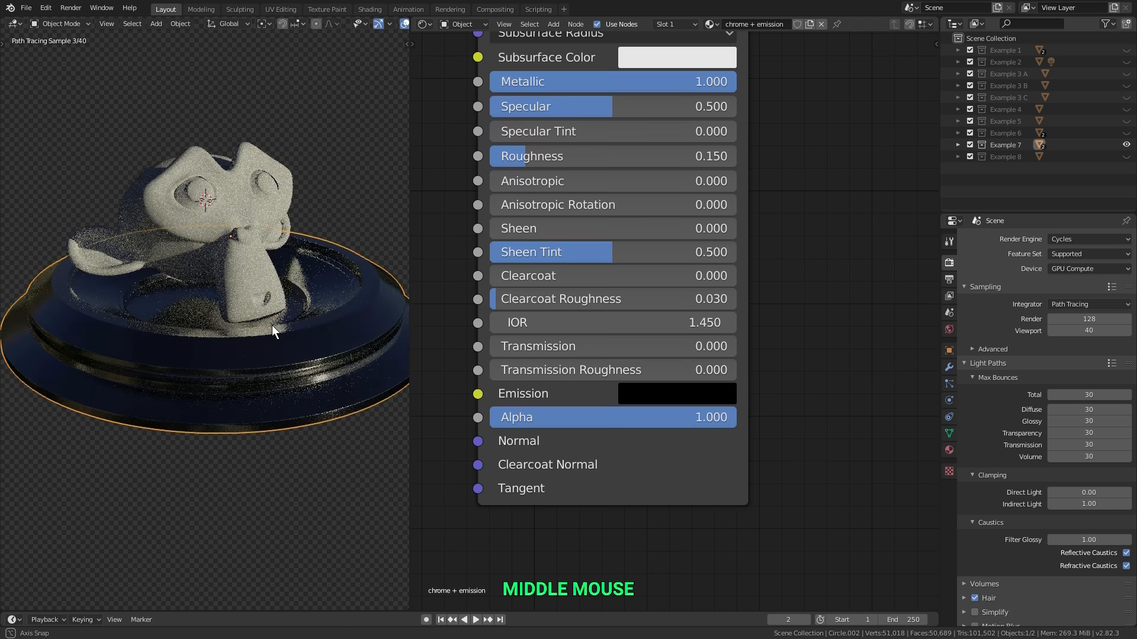
Step: Make the base material's Emission color pure red with an R value of 1.000
scroll(269, 314, "up", 2)
middle_click_drag(656, 393, 717, 393)
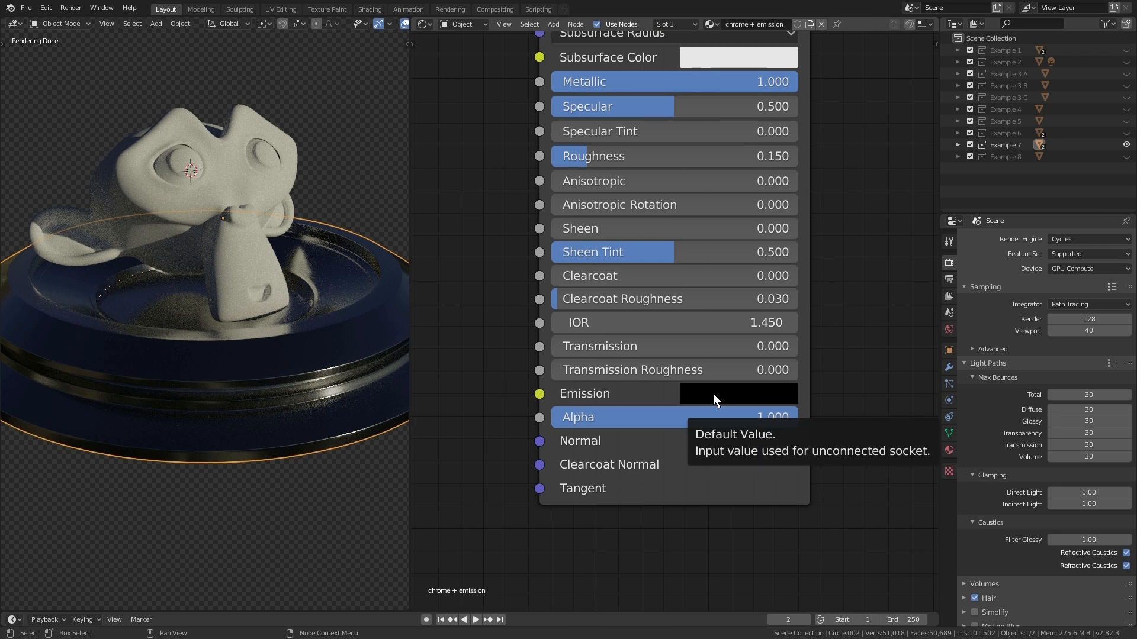
left_click(750, 394)
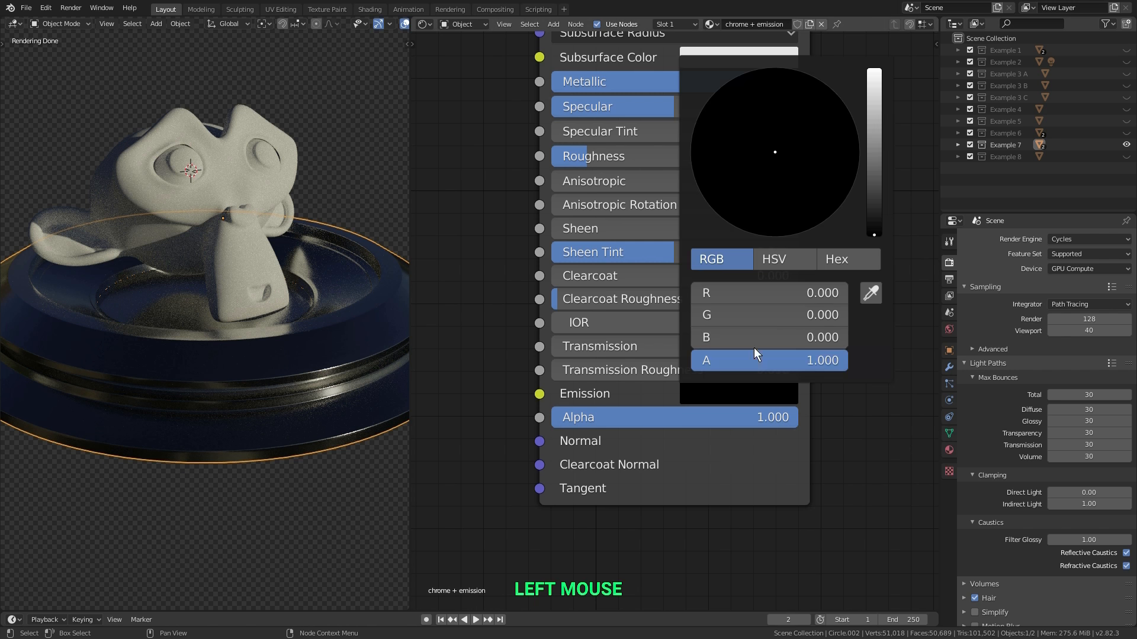
left_click_drag(735, 292, 793, 293)
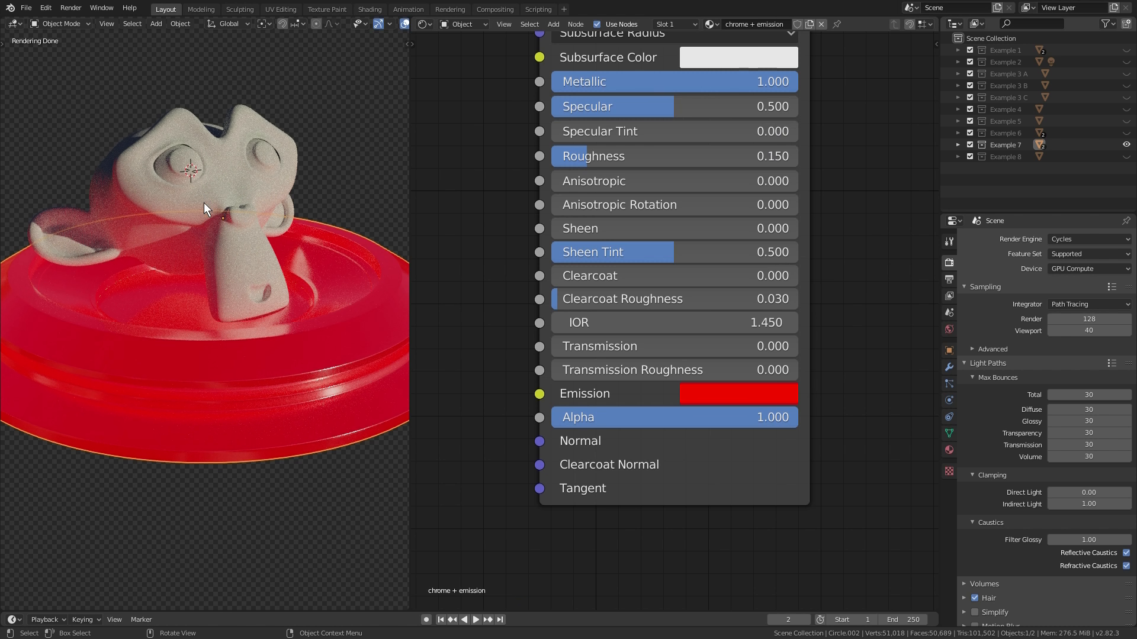
Step: Set the R value of the base's Emission color to 15 for a stronger red glow
left_click(730, 392)
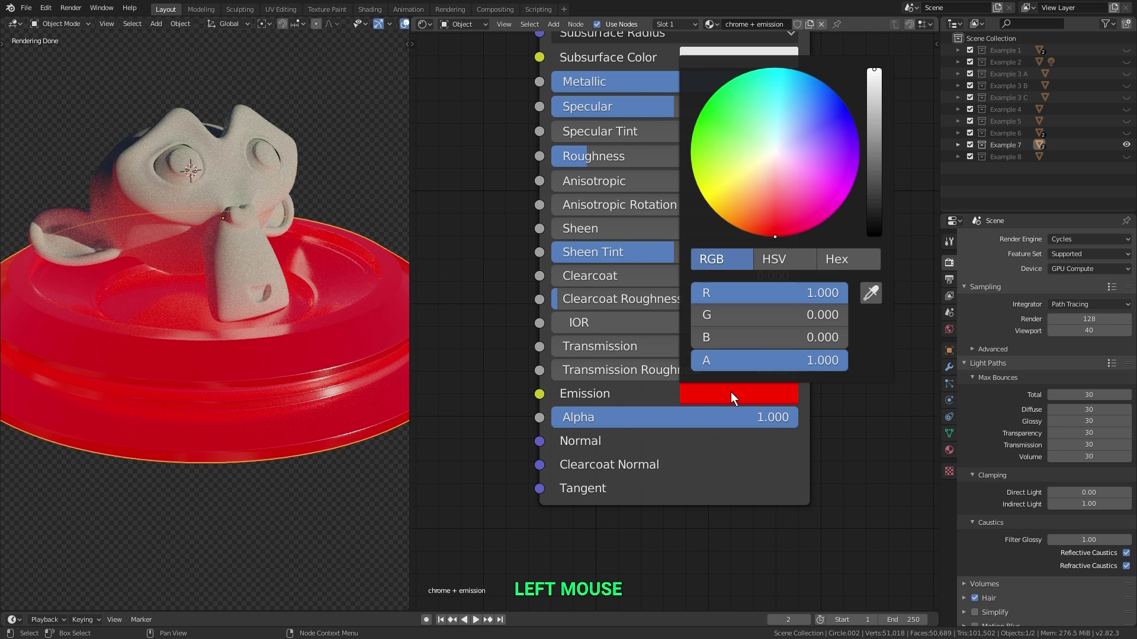
double_click(772, 296)
type("15")
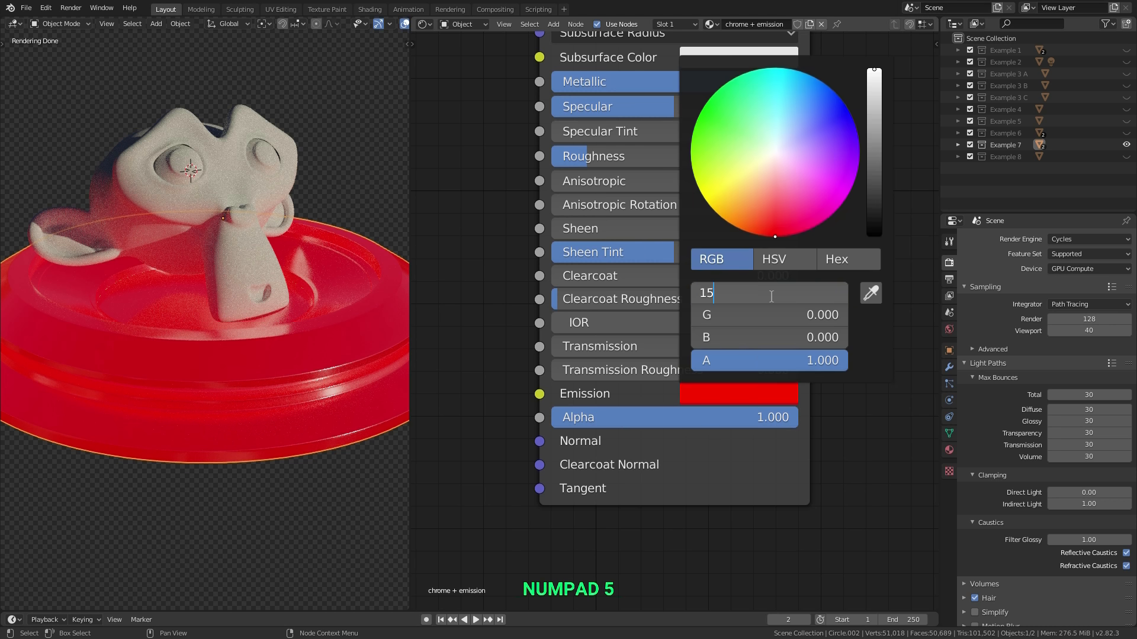
key("Return")
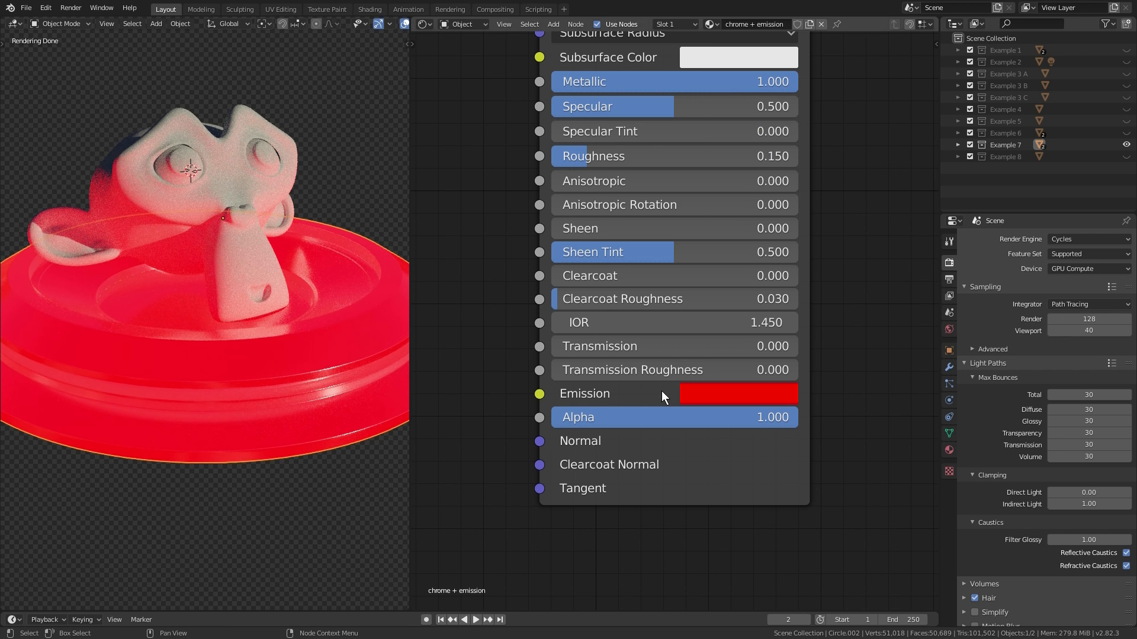
Step: Move the emission_map image texture node closer to the Principled BSDF node
scroll(636, 392, "down", 2)
middle_click_drag(636, 392, 683, 378)
scroll(683, 378, "down", 5)
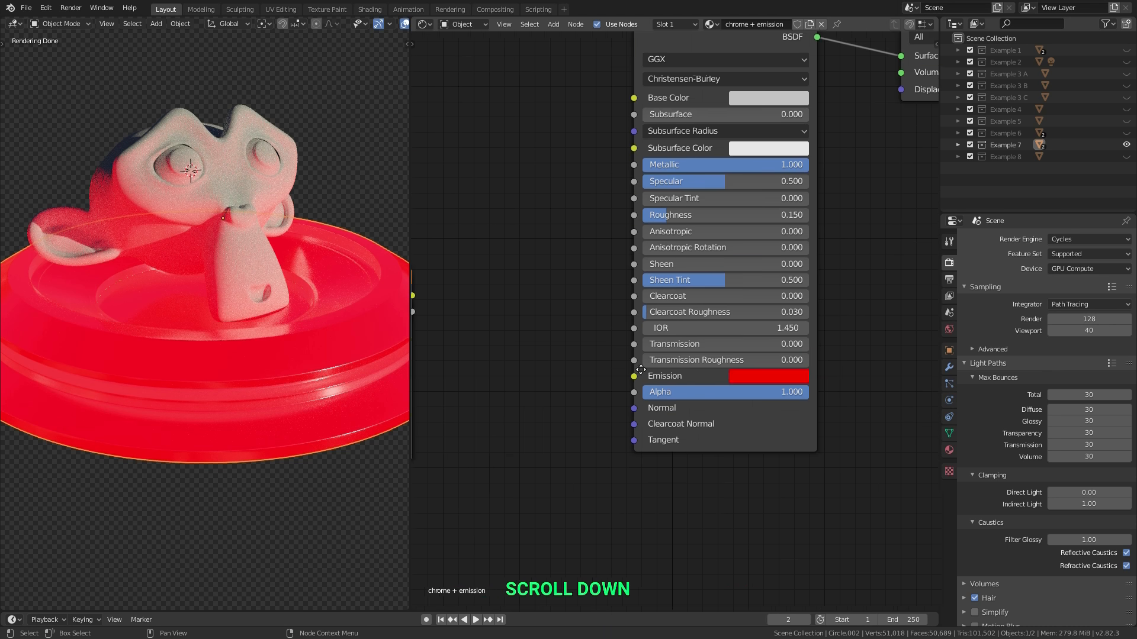
middle_click_drag(479, 304, 539, 310)
left_click_drag(432, 314, 542, 363)
middle_click_drag(521, 378, 543, 329)
scroll(543, 329, "up", 2)
Step: Preview the emission_map texture directly on the round base and inspect its black and white pattern
key("ctrl")
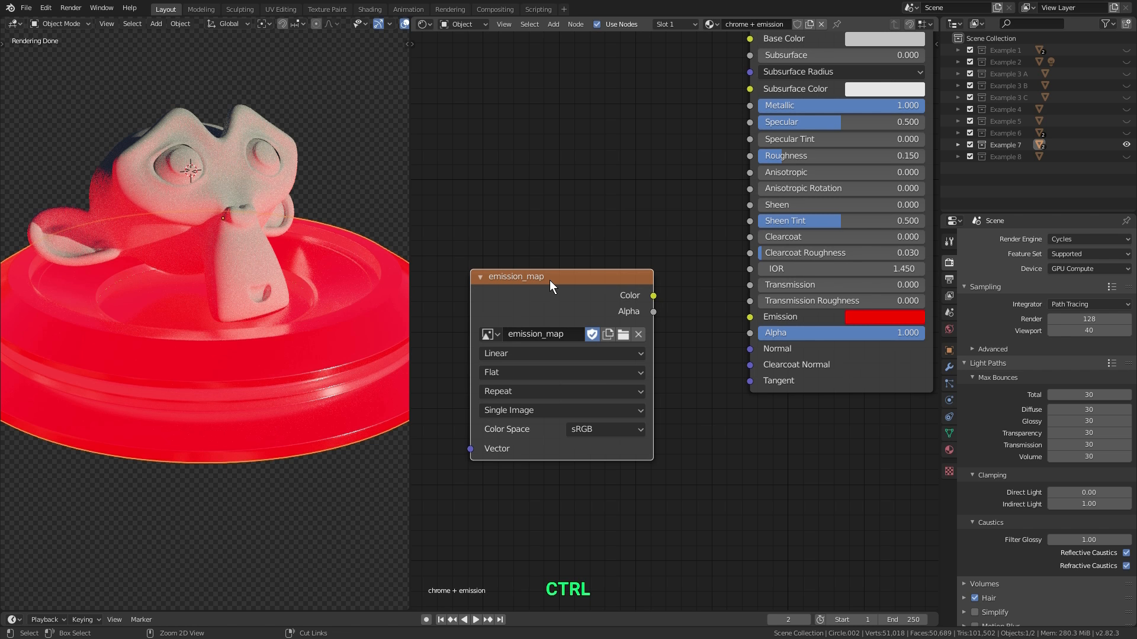
left_click(549, 280, "ctrl+shift")
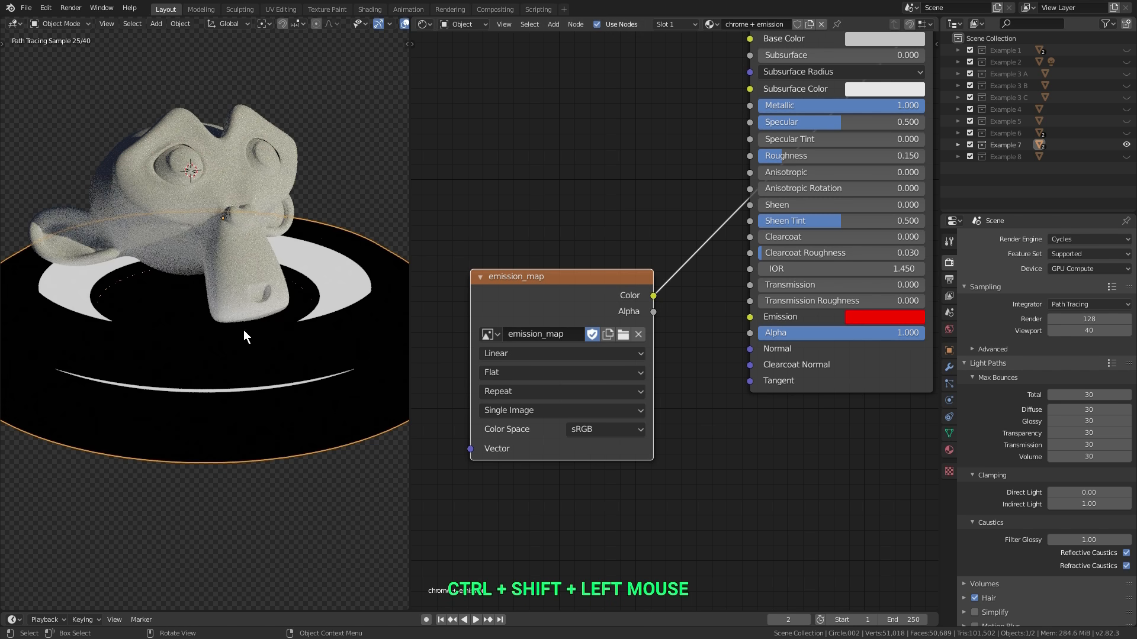
middle_click_drag(207, 316, 249, 328)
scroll(304, 205, "up", 2)
middle_click_drag(302, 402, 283, 406)
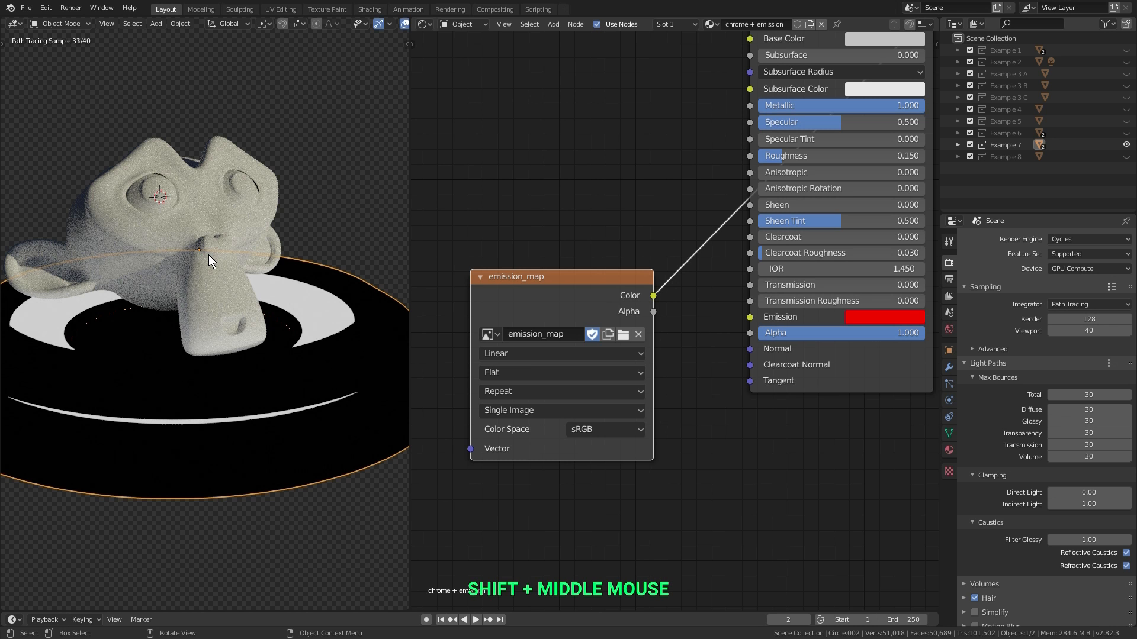
Step: Move the emission_map node farther from the Principled BSDF and insert a ColorRamp node on its Color link
middle_click_drag(554, 295, 642, 299)
scroll(642, 300, "down", 1)
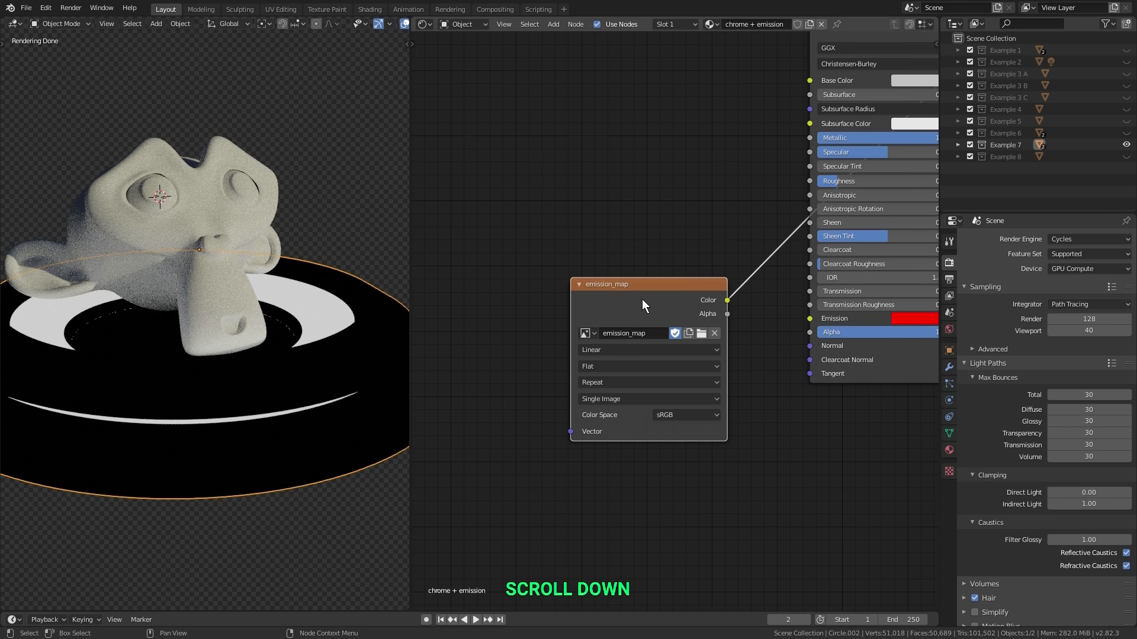
left_click_drag(641, 300, 502, 296)
middle_click_drag(632, 343, 665, 329)
key("shift+a")
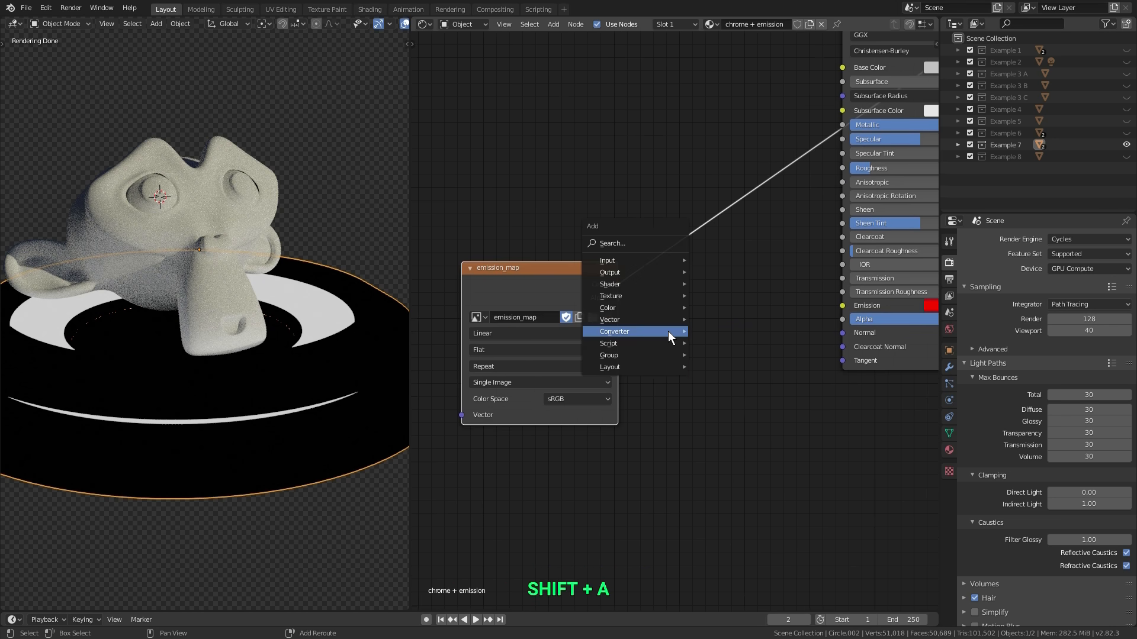
mouse_move(668, 332)
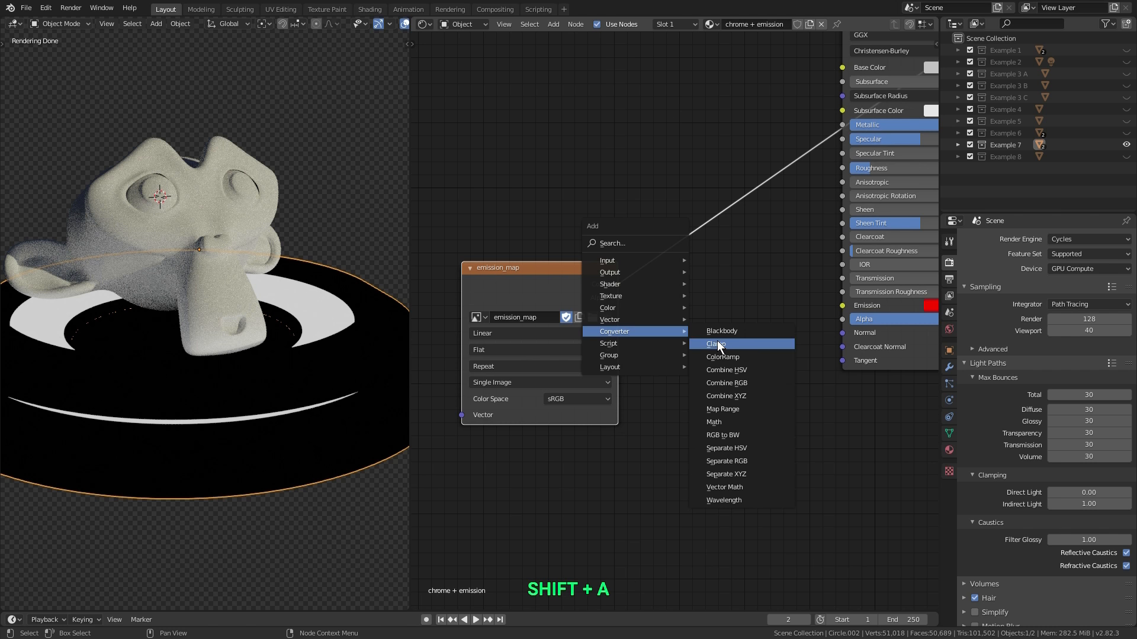
left_click(750, 356)
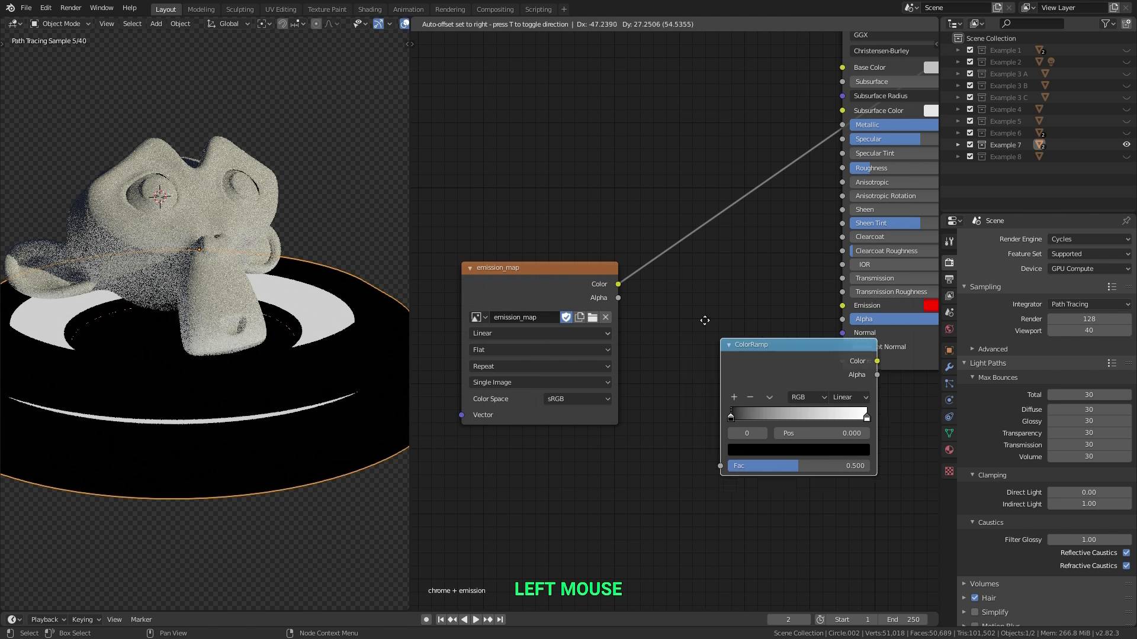
left_click(649, 227)
left_click_drag(708, 246, 701, 250)
Step: Set the ColorRamp's white stop to a strong red with R 15, G 0 and B 0
middle_click_drag(699, 248, 630, 262)
scroll(681, 289, "up", 2)
middle_click_drag(681, 288, 601, 273)
left_click(669, 308)
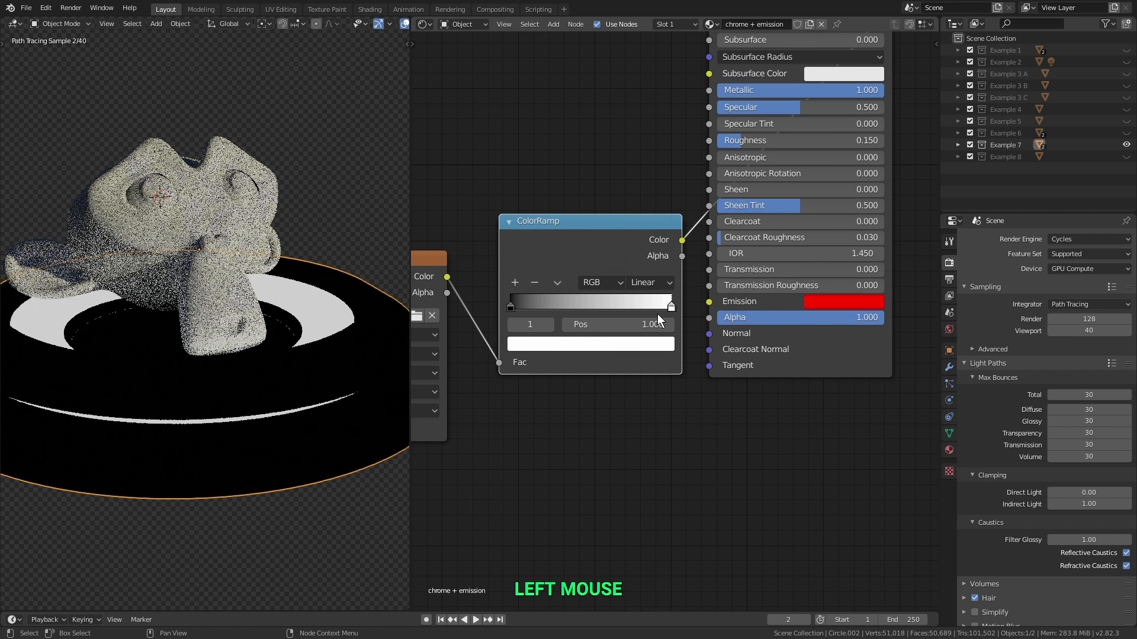
left_click(620, 341)
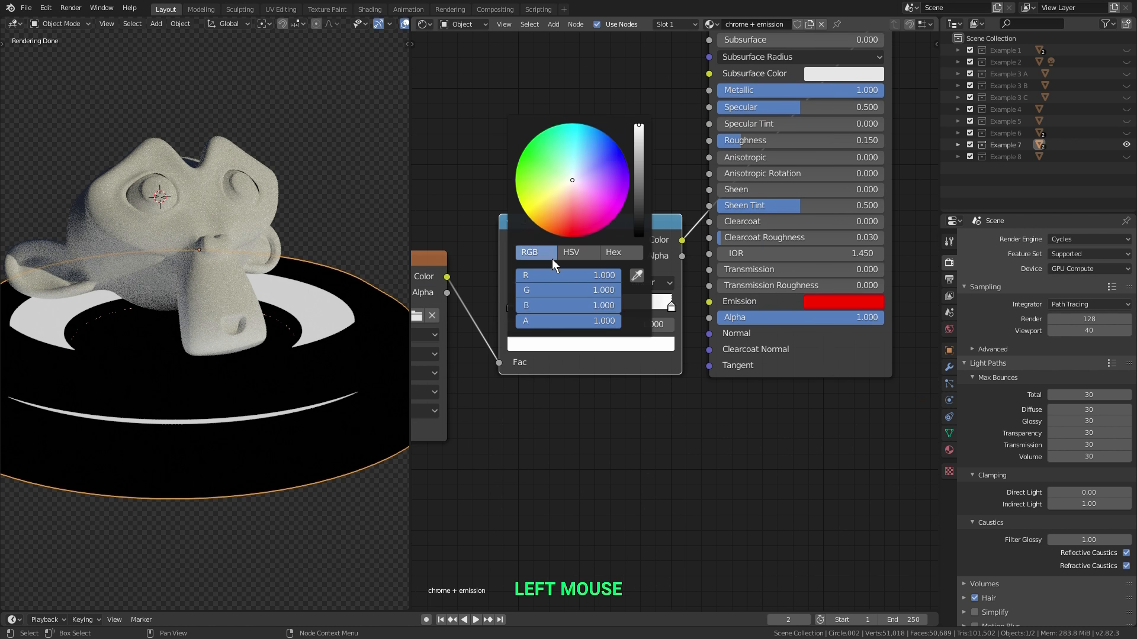
left_click_drag(583, 301, 477, 301)
left_click_drag(582, 290, 477, 290)
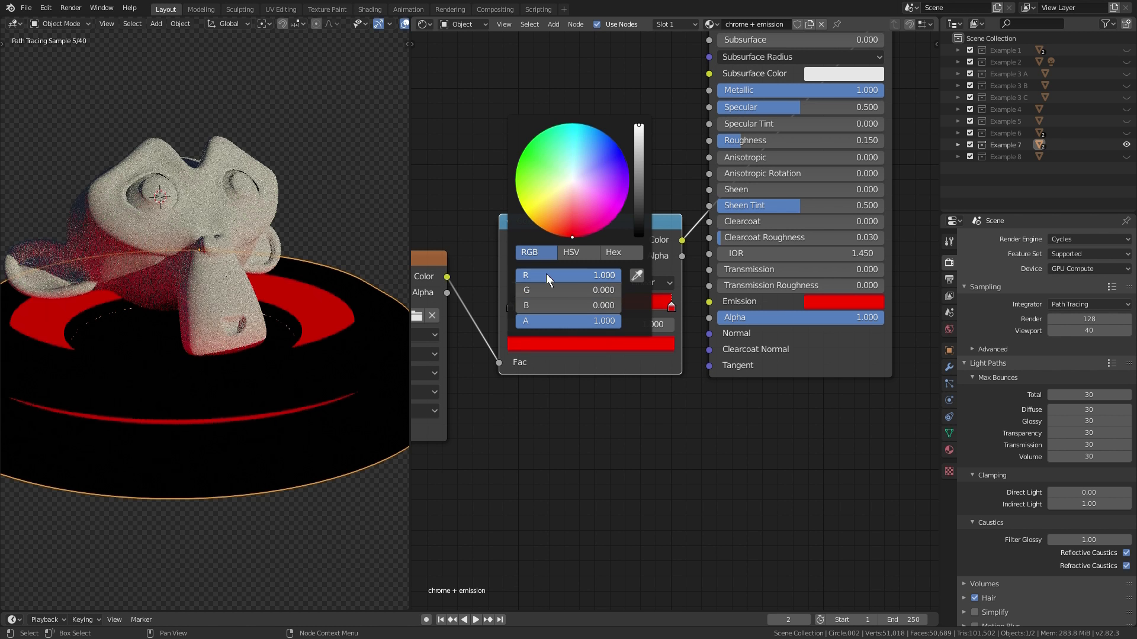
left_click(549, 276)
type("15")
key("Return")
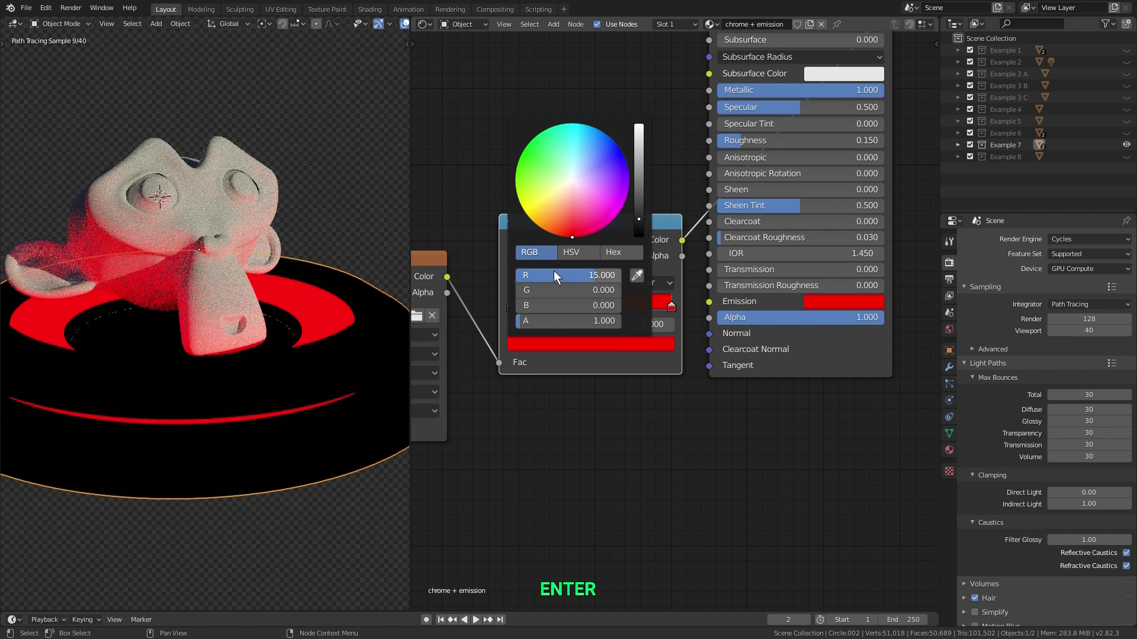
Step: Move the emission_map and ColorRamp nodes together farther away from the Principled BSDF node
scroll(662, 234, "down", 3)
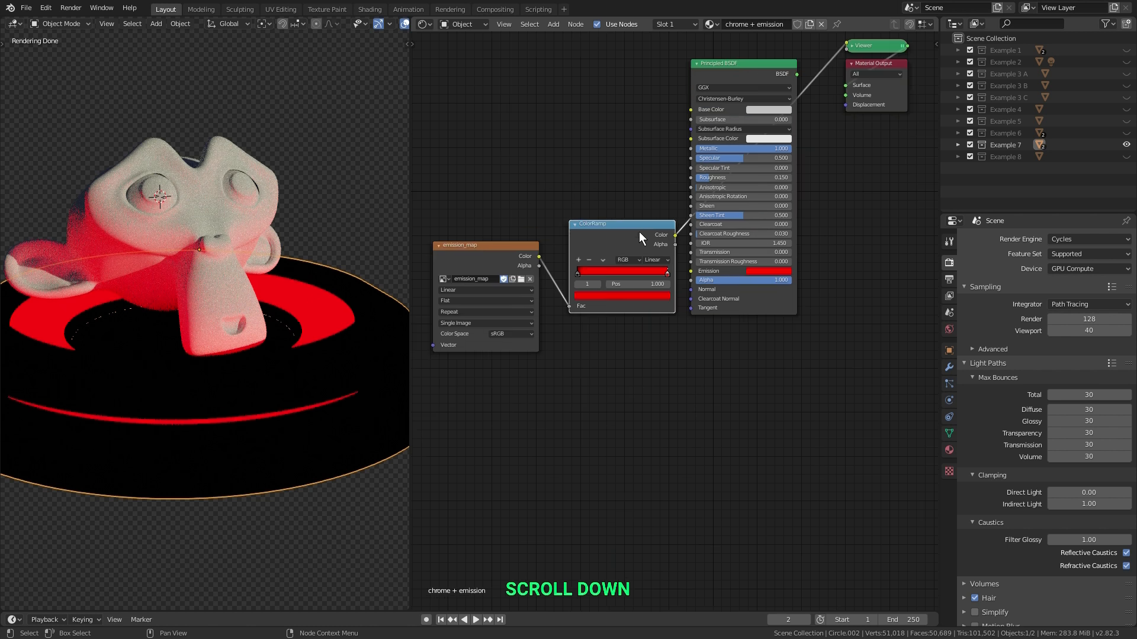
left_click_drag(533, 203, 583, 263)
key("g")
left_click(566, 262)
Step: Reconnect the Principled BSDF to the Material Output and link the ColorRamp's Color to its Emission input
middle_click_drag(694, 126, 700, 134)
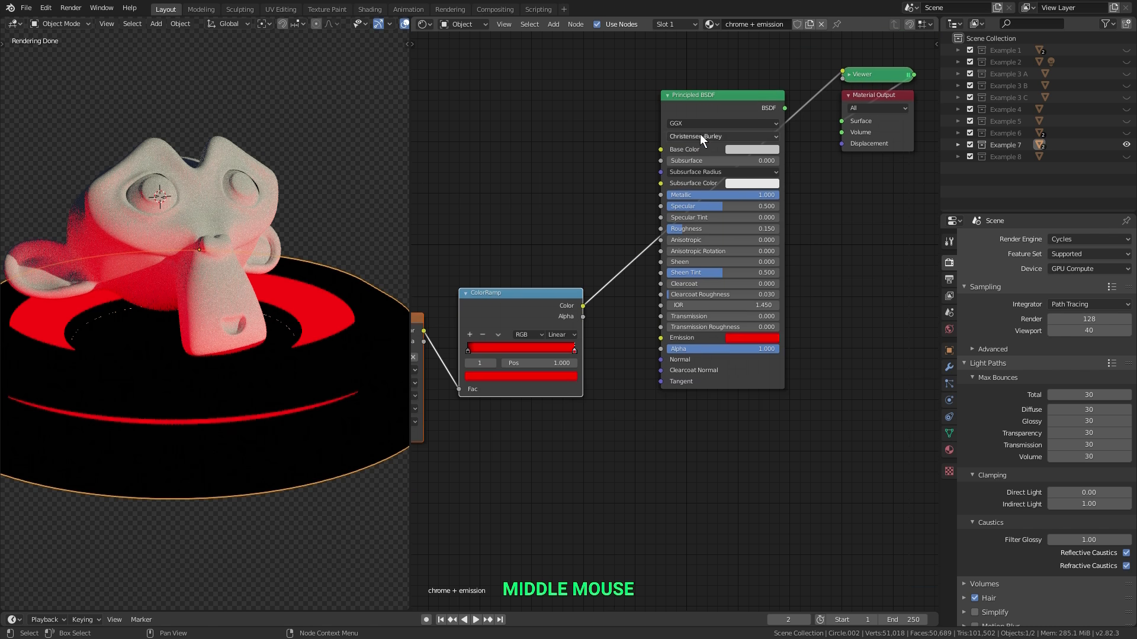
left_click(711, 94, "ctrl+shift")
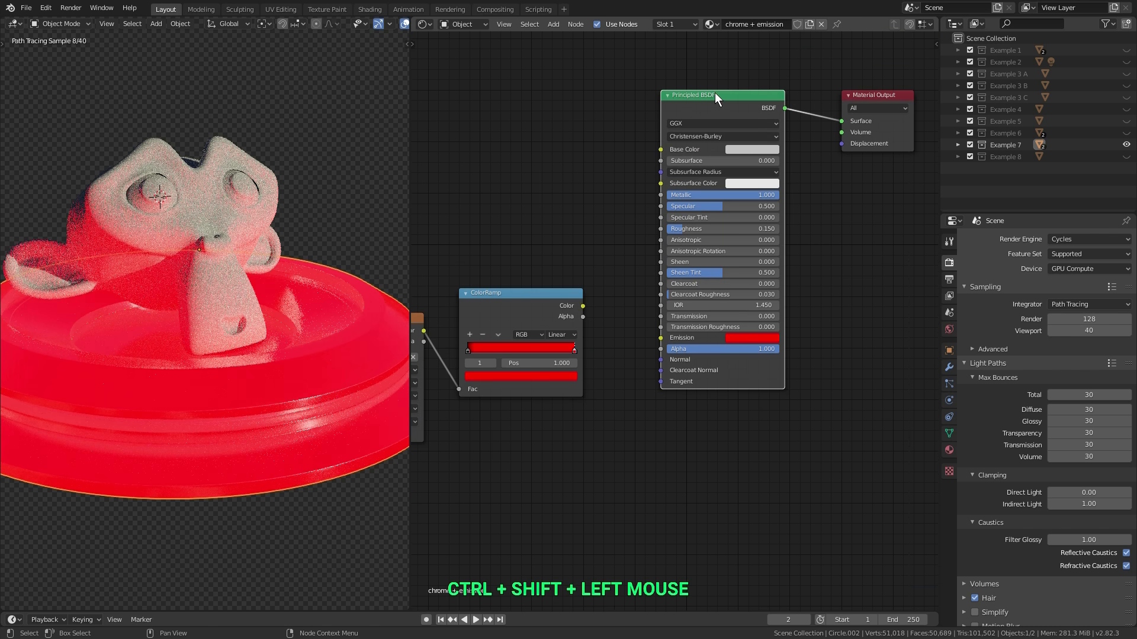
scroll(596, 302, "up", 1)
left_click_drag(579, 306, 675, 346)
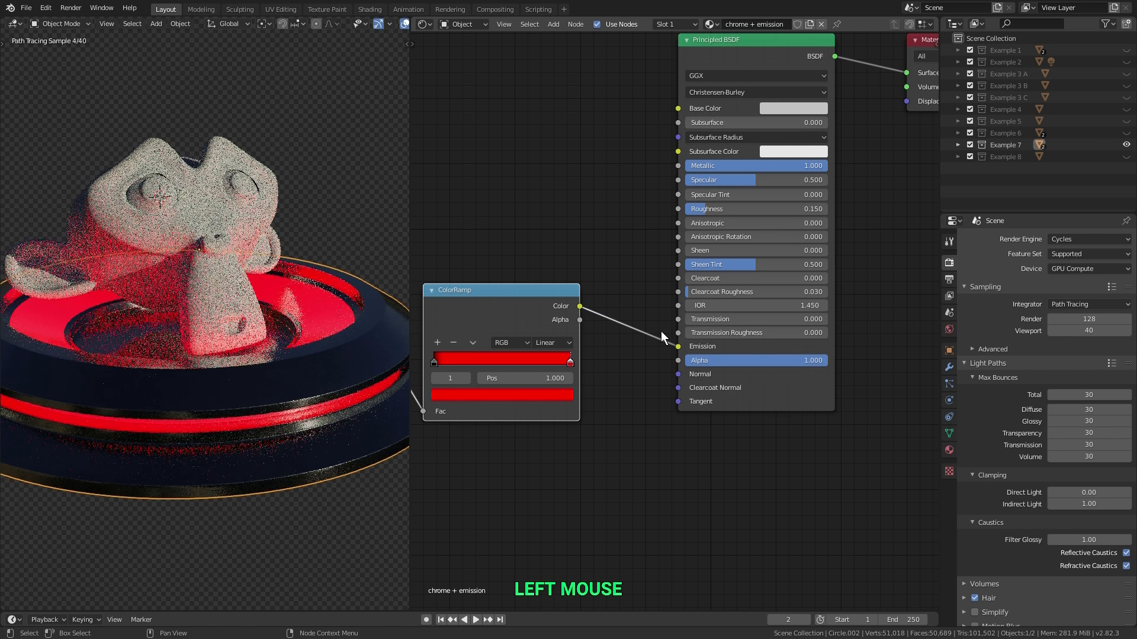
middle_click_drag(662, 306, 580, 372)
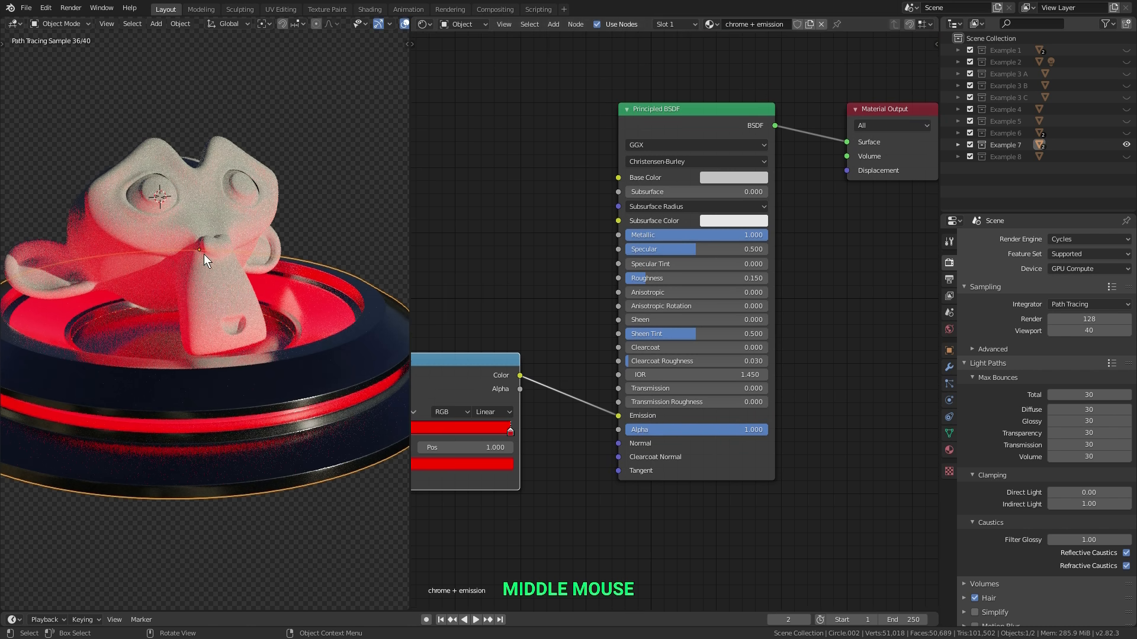
middle_click_drag(243, 290, 244, 321)
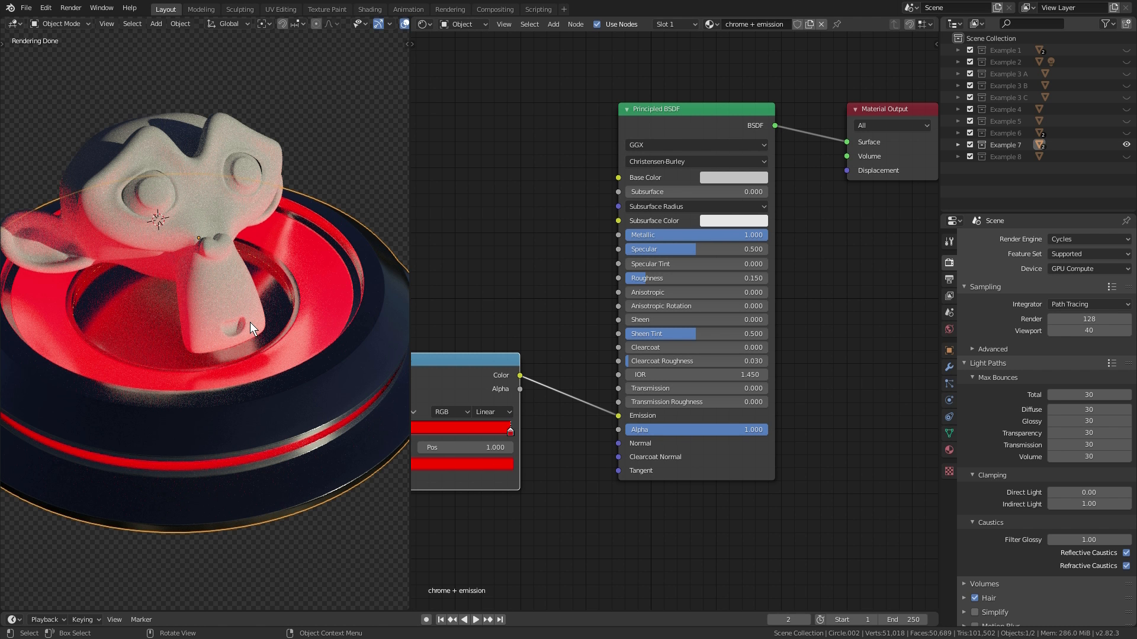
Step: Show only the Example 8 collection, select its leaf plane and view it closely from the top
left_click(1126, 156, "ctrl")
left_click(266, 239)
key("KP_7")
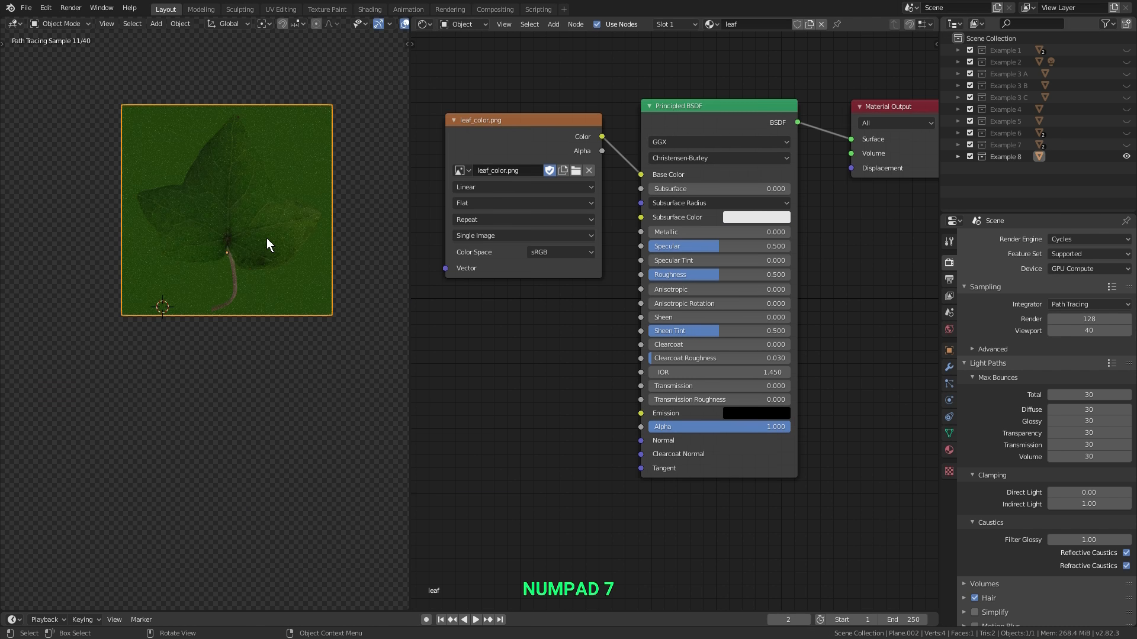
middle_click_drag(267, 238, 271, 320, "shift")
scroll(260, 320, "up", 3)
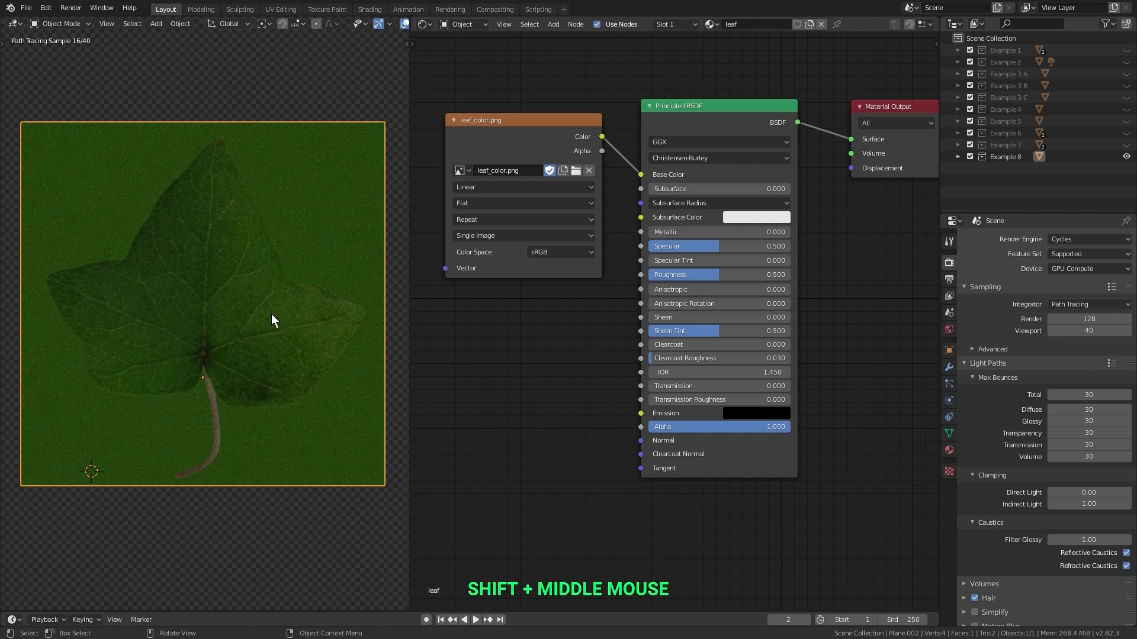
scroll(757, 440, "up", 3)
Step: Lower the leaf material's Alpha to 0.145 and restore it to 1.000
middle_click_drag(753, 432, 754, 457)
scroll(755, 453, "down", 2)
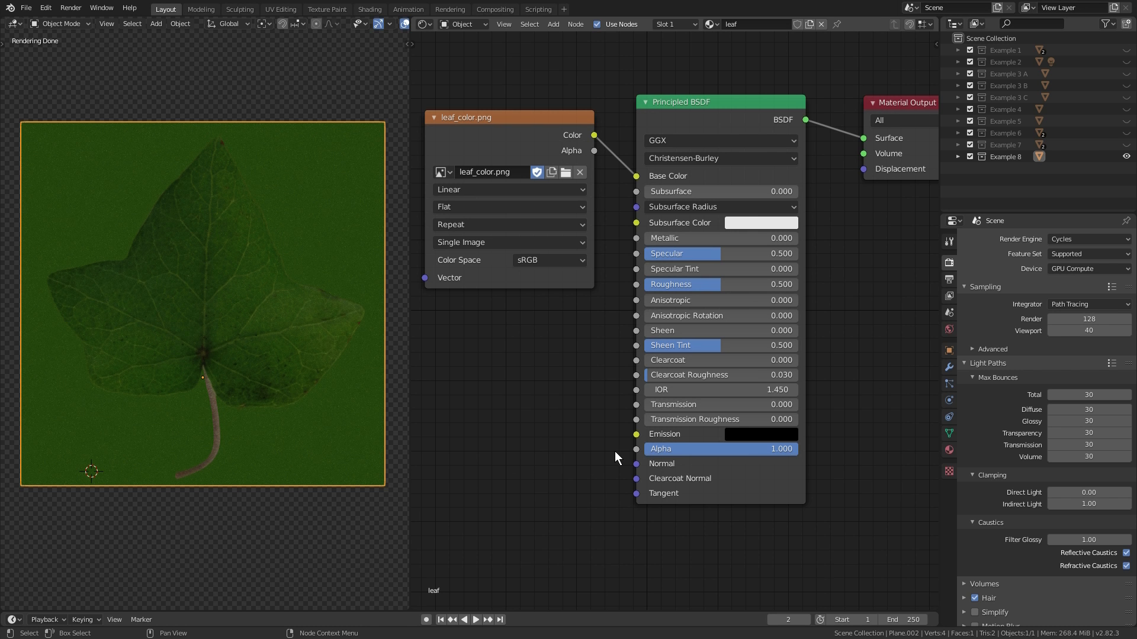
left_click_drag(708, 449, 663, 449)
left_click_drag(751, 449, 667, 451)
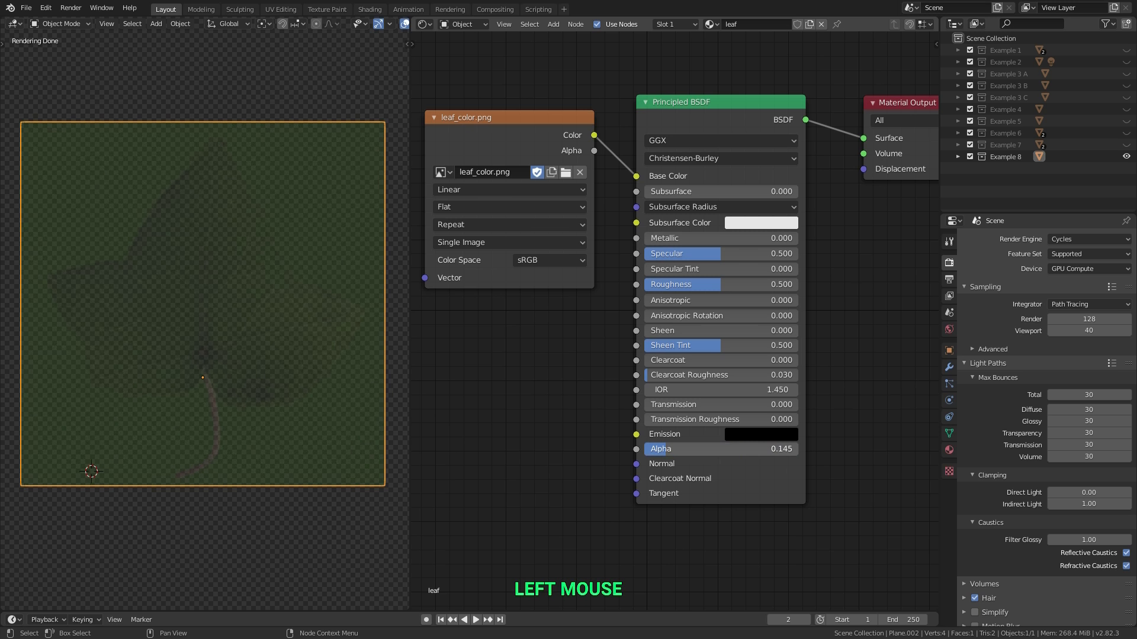
left_click_drag(667, 448, 799, 449)
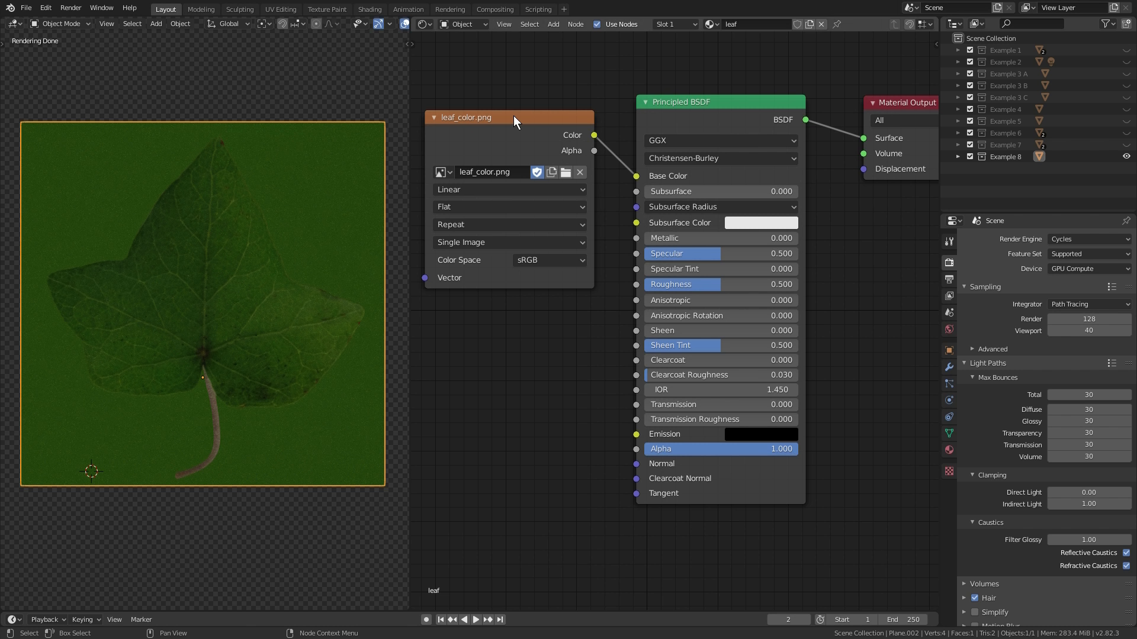
Step: Duplicate the leaf_color.png texture node below the original and assign the leaf_alpha.png image to the copy
key("shift+d")
middle_click(512, 240)
left_click(502, 417)
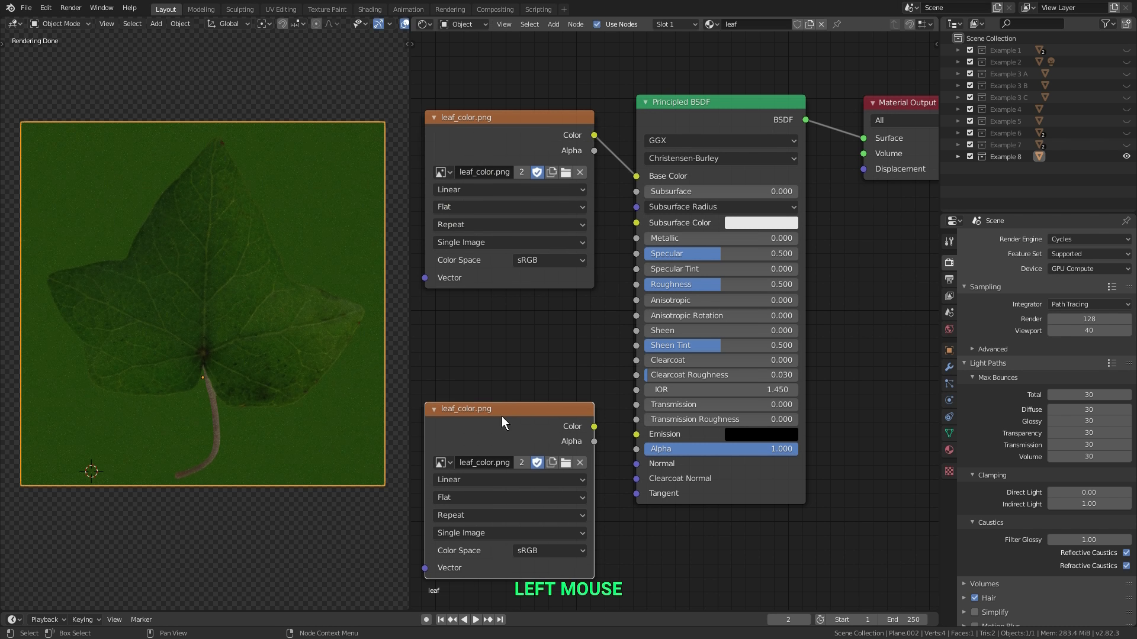
left_click(447, 465)
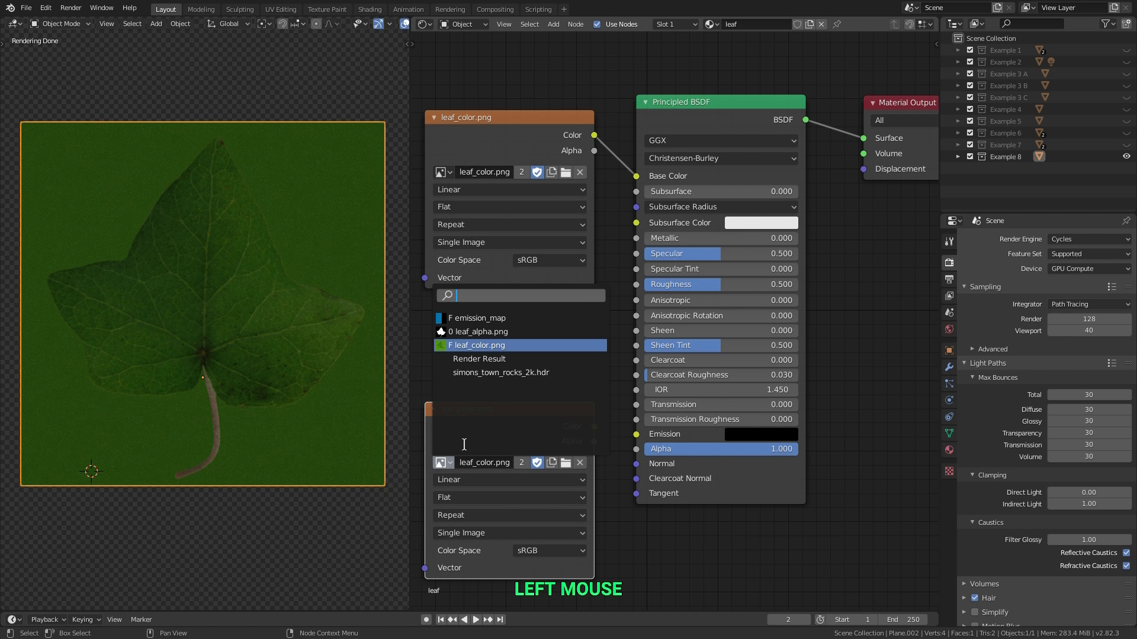
left_click(493, 335)
Step: Preview the leaf_alpha.png mask, restore the Principled BSDF output and connect the mask's Color to the Alpha input
left_click(496, 410, "ctrl+shift")
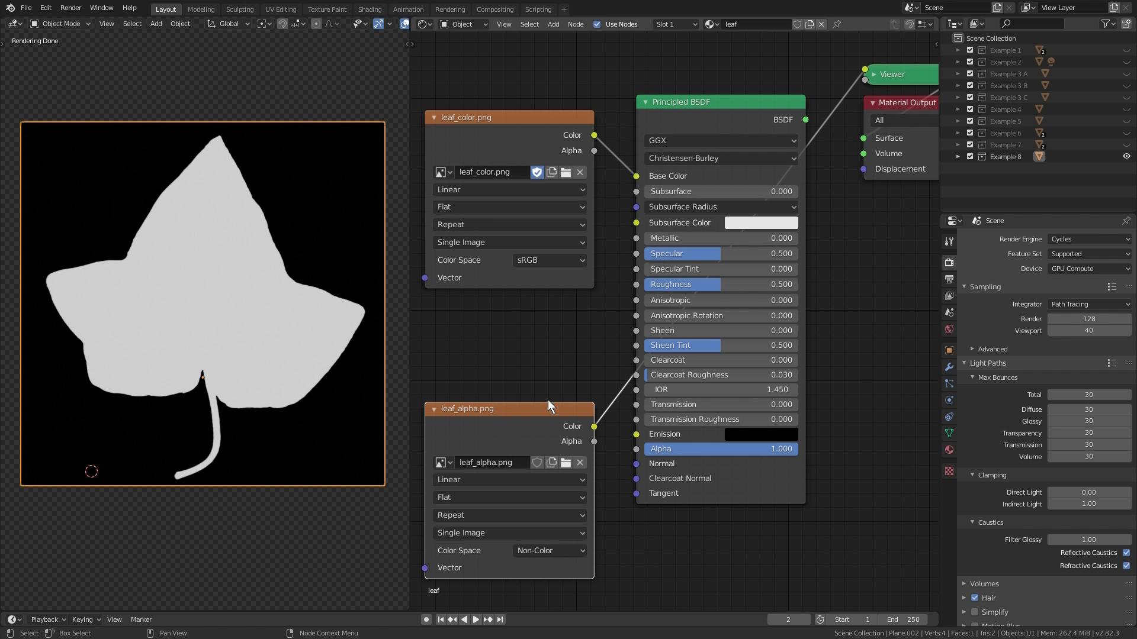
left_click(716, 104, "ctrl+shift")
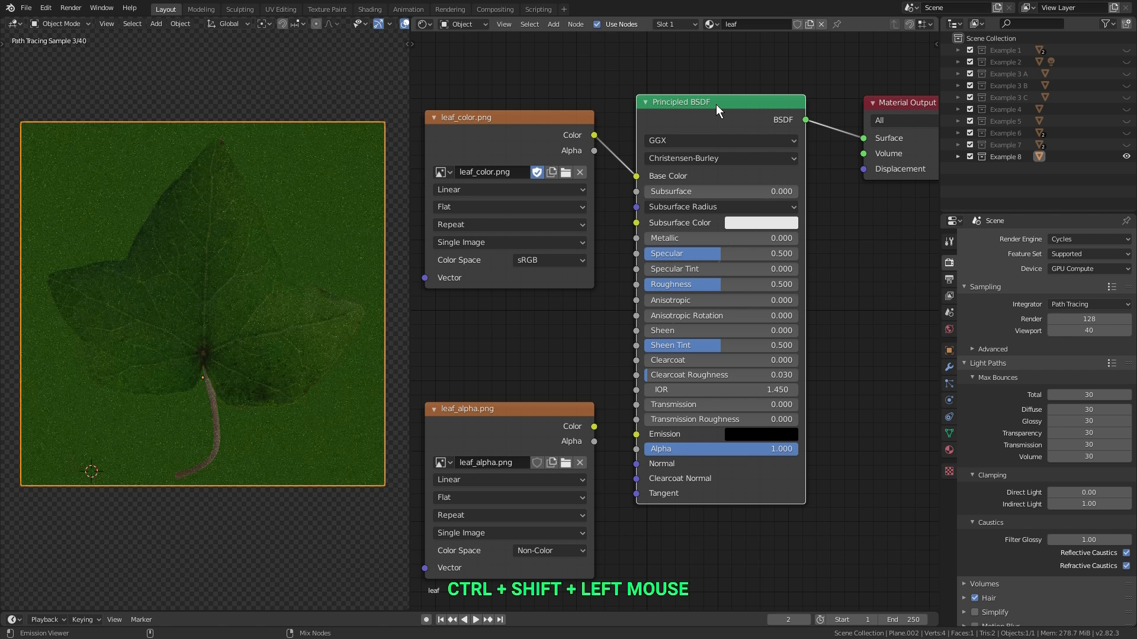
left_click_drag(595, 427, 636, 449)
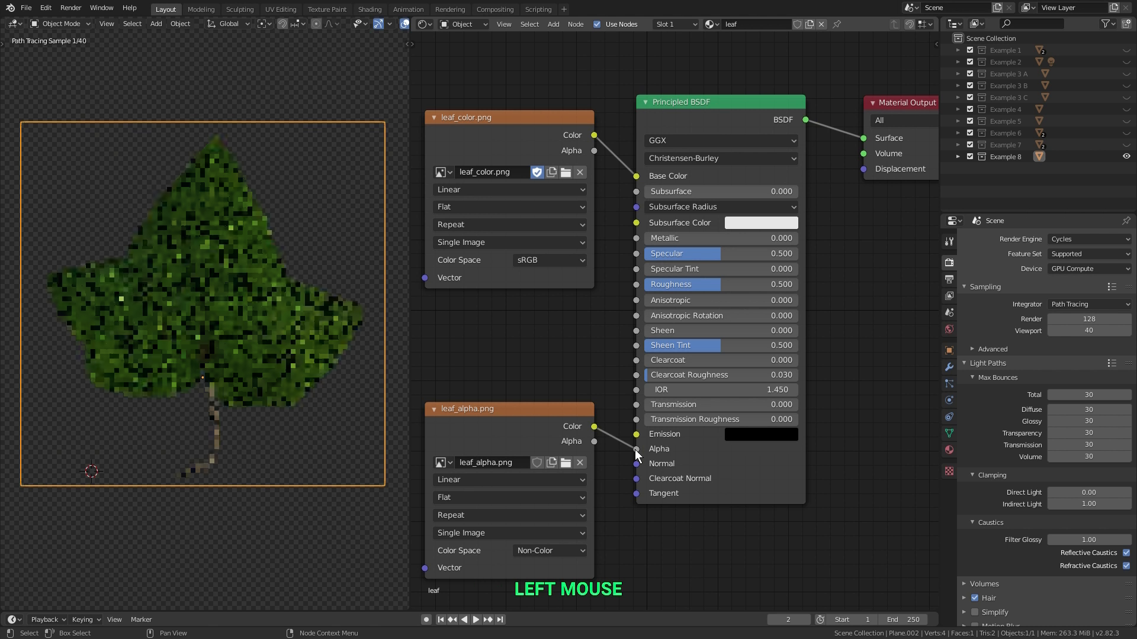
middle_click_drag(219, 331, 208, 382)
key("KP_7")
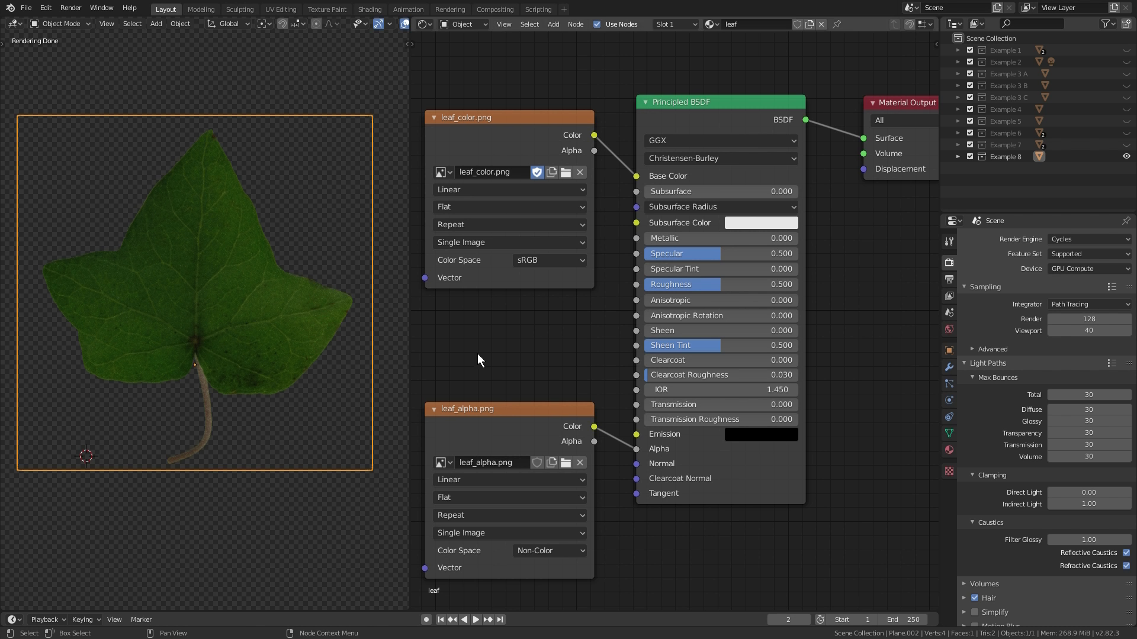
scroll(652, 236, "up", 2)
middle_click_drag(651, 235, 680, 222)
scroll(660, 212, "up", 1)
scroll(681, 221, "down", 1)
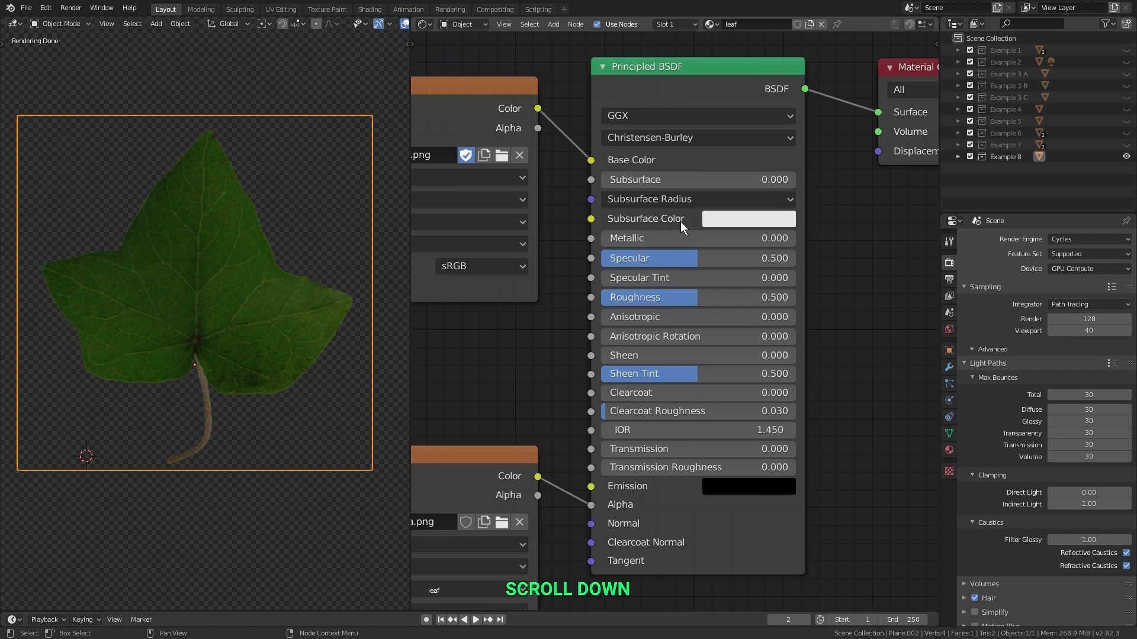